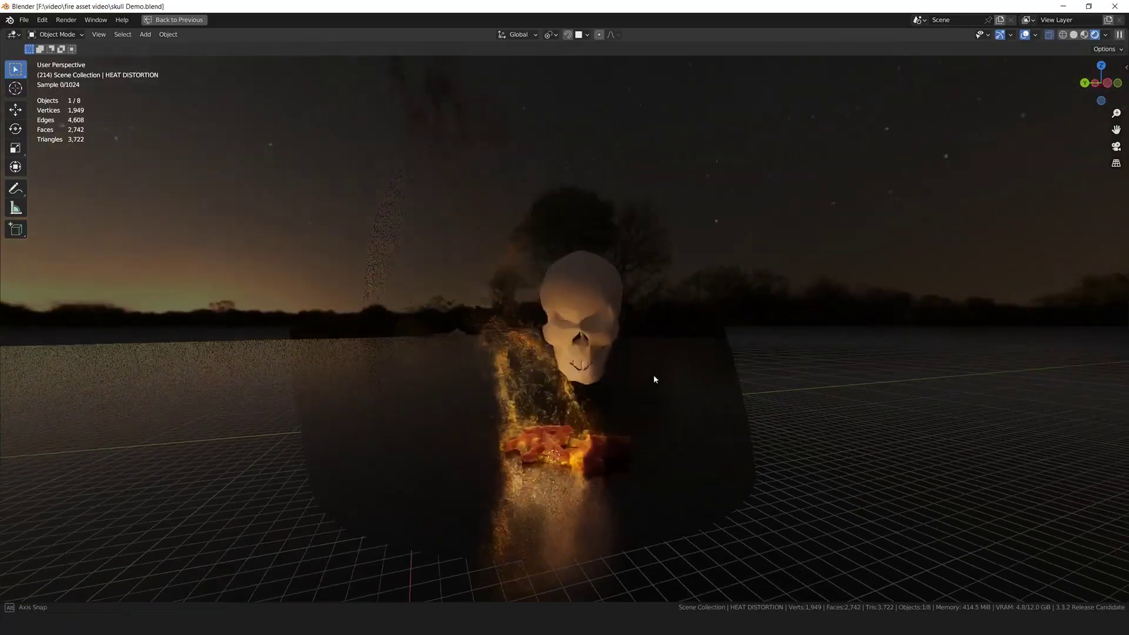
- Inspect the burning skull demo scene from several angles while its fire and heat distortion animation plays
mouse_move(654, 378)
middle_down()
mouse_move(731, 377)
mouse_move(633, 383)
middle_up()
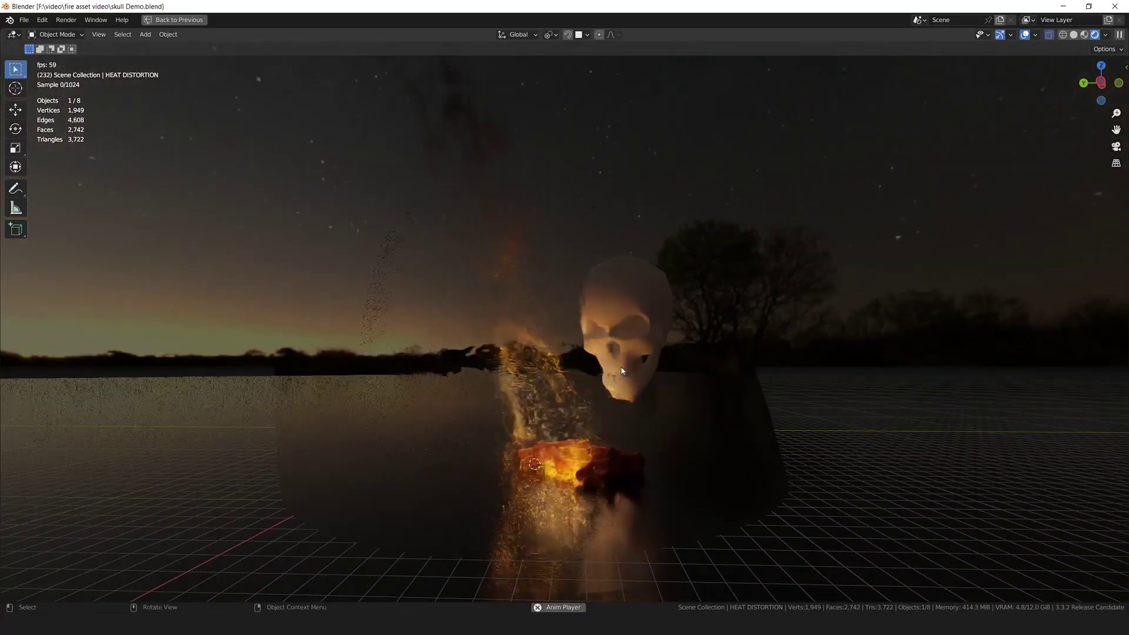
middle_drag(623, 371, 605, 383)
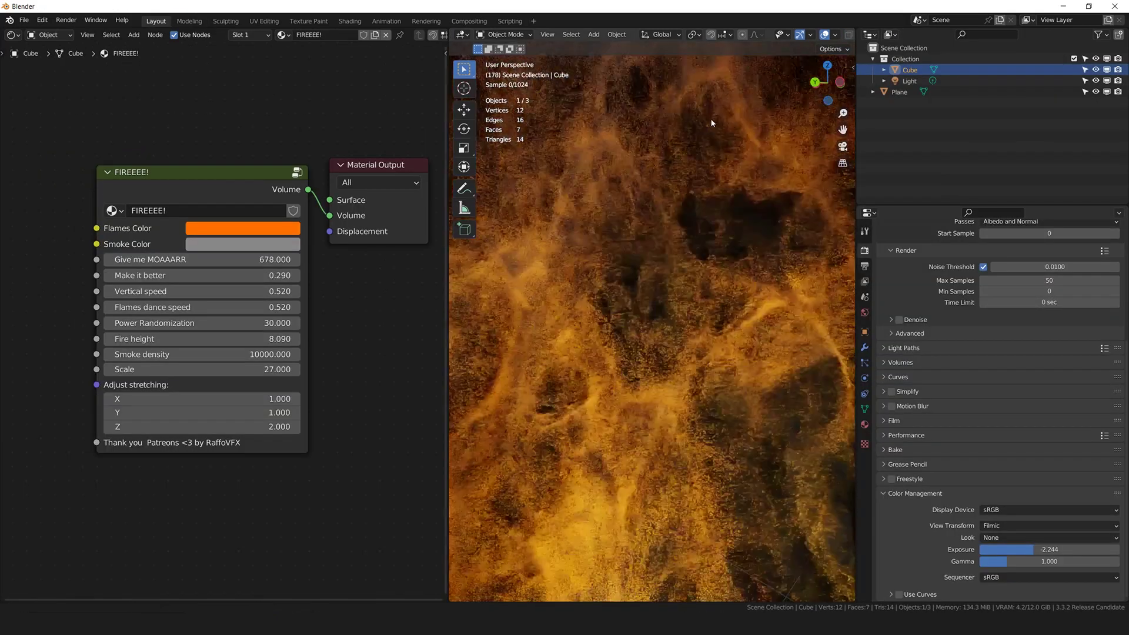
- Play back the close-up fire animation and set the fire material's Z stretching to 2.320
key(space)
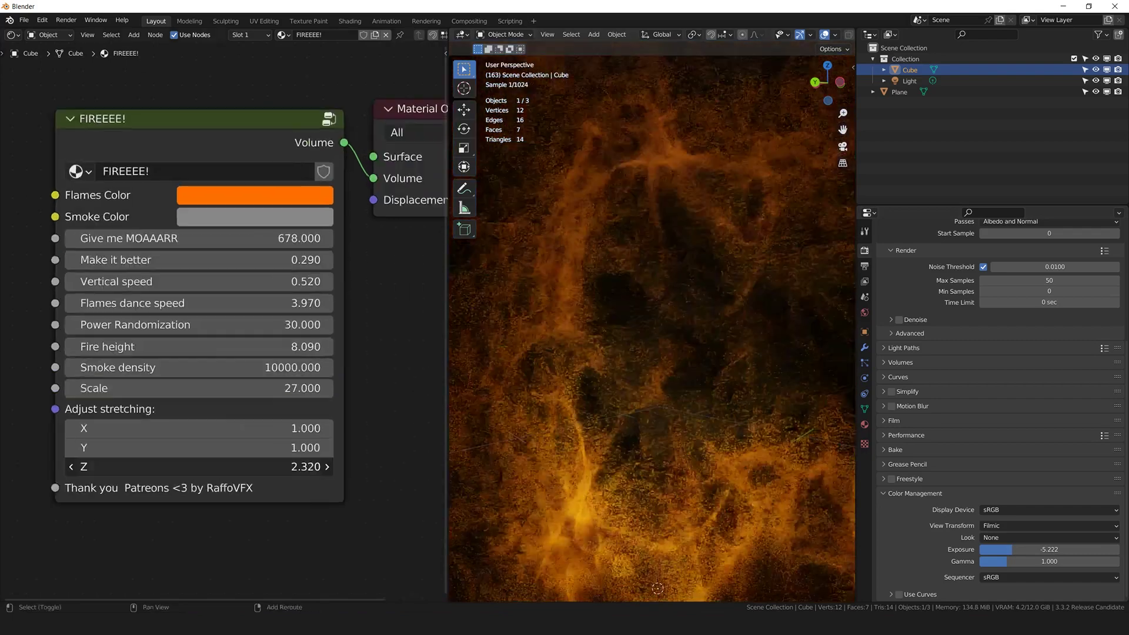
mouse_move(199, 466)
mouse_down()
mouse_move(253, 467)
mouse_move(200, 466)
mouse_up()
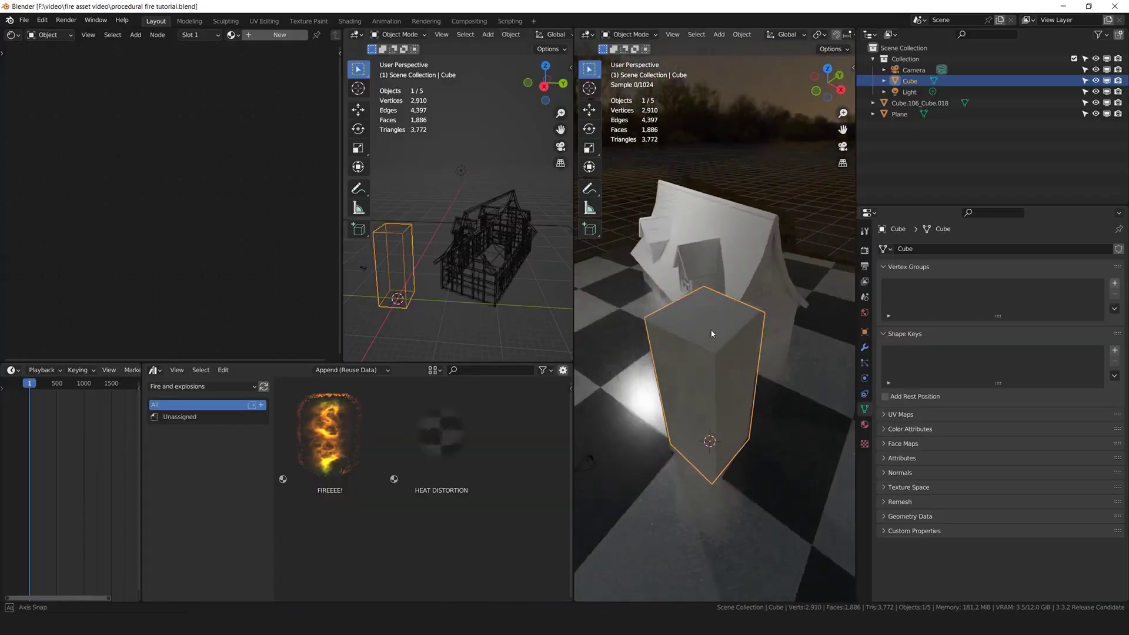
- Apply the FIREEEE! material asset to the tall box in front of the house
middle_drag(711, 334, 713, 428)
click(331, 450)
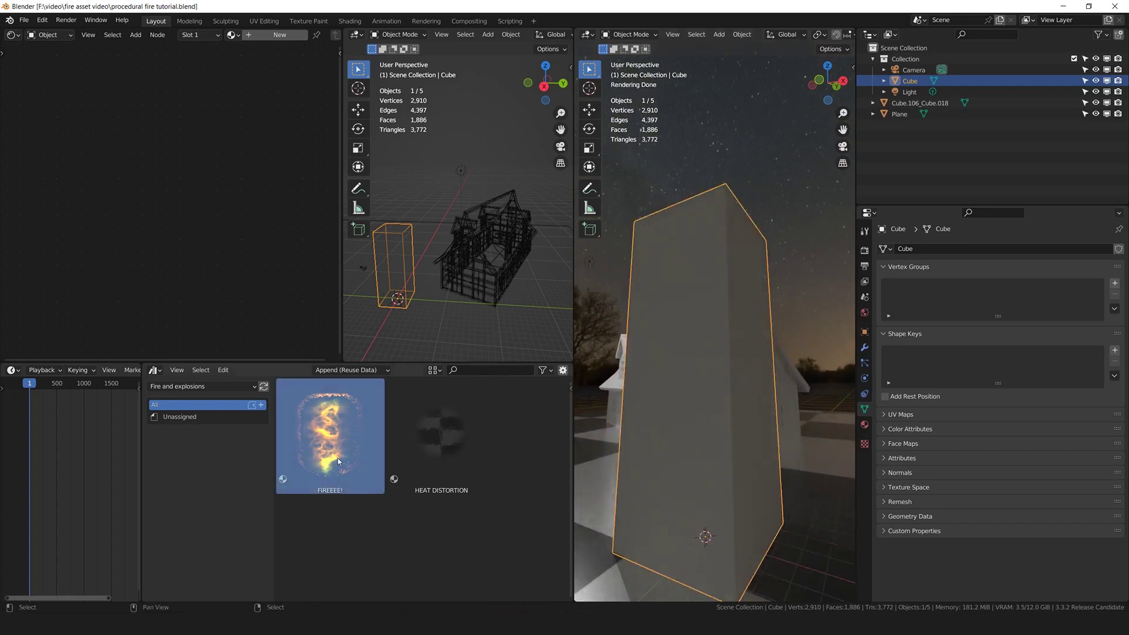
drag(366, 452, 731, 219)
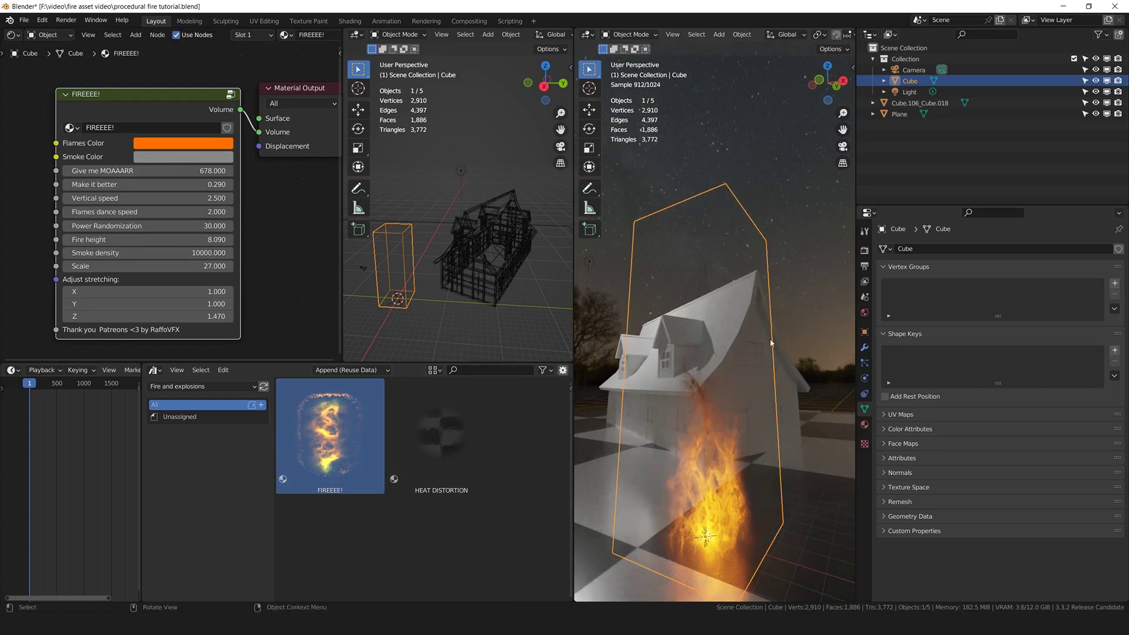
- Play back the fire animation and inspect the flames in front of the house from several angles
key(space)
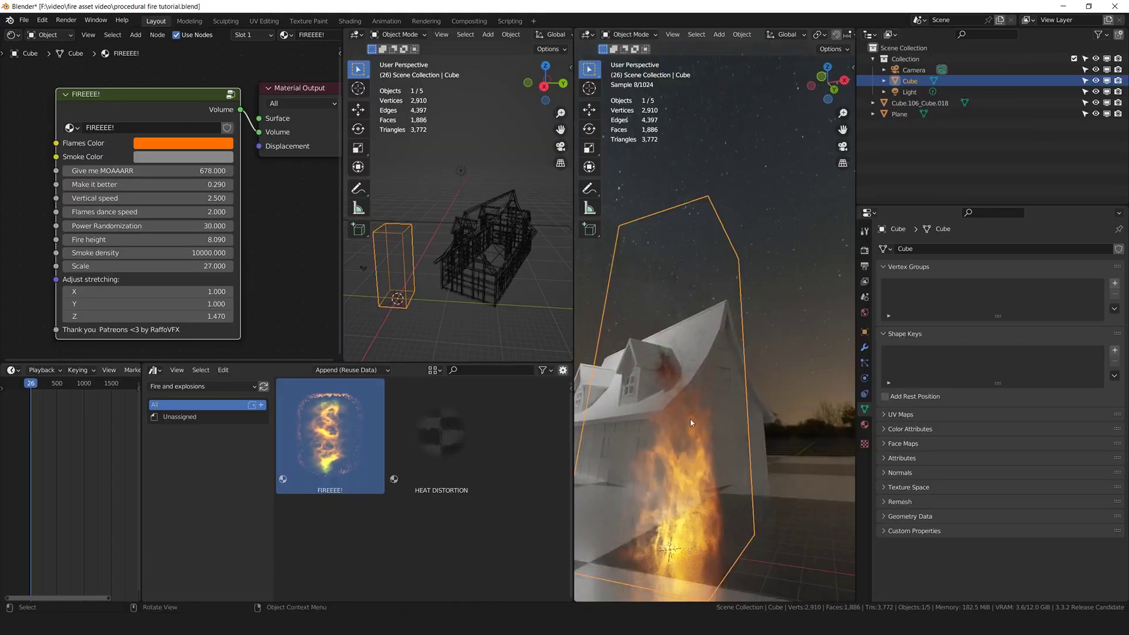
middle_drag(691, 418, 714, 441)
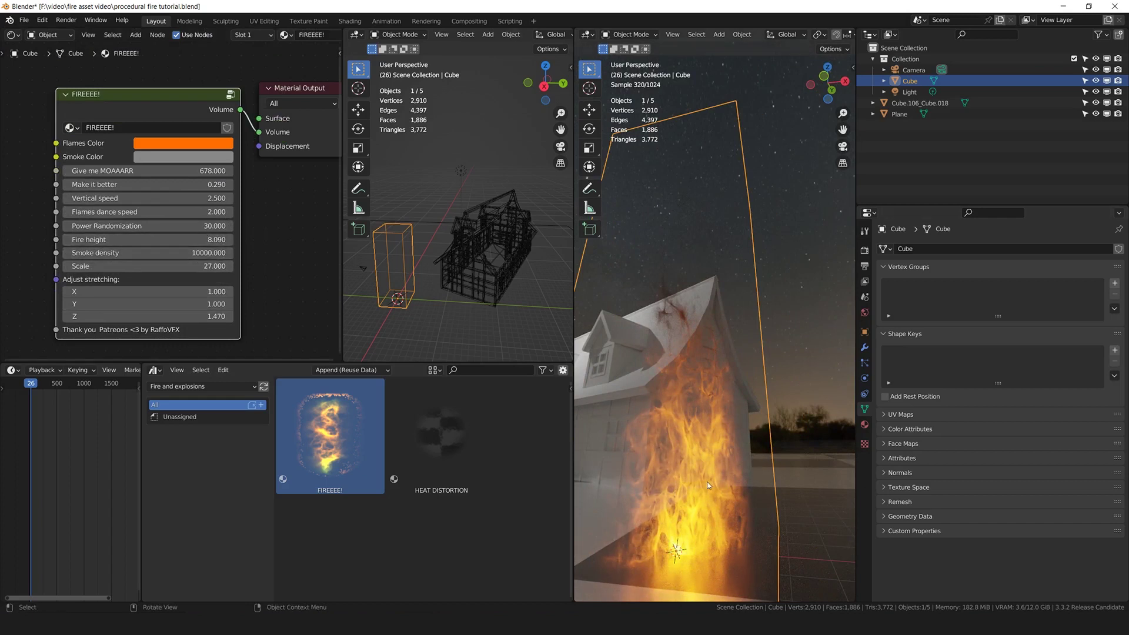
mouse_move(727, 475)
middle_down()
mouse_move(676, 462)
mouse_move(735, 366)
mouse_move(704, 450)
mouse_move(719, 419)
mouse_move(697, 415)
mouse_move(748, 373)
middle_up()
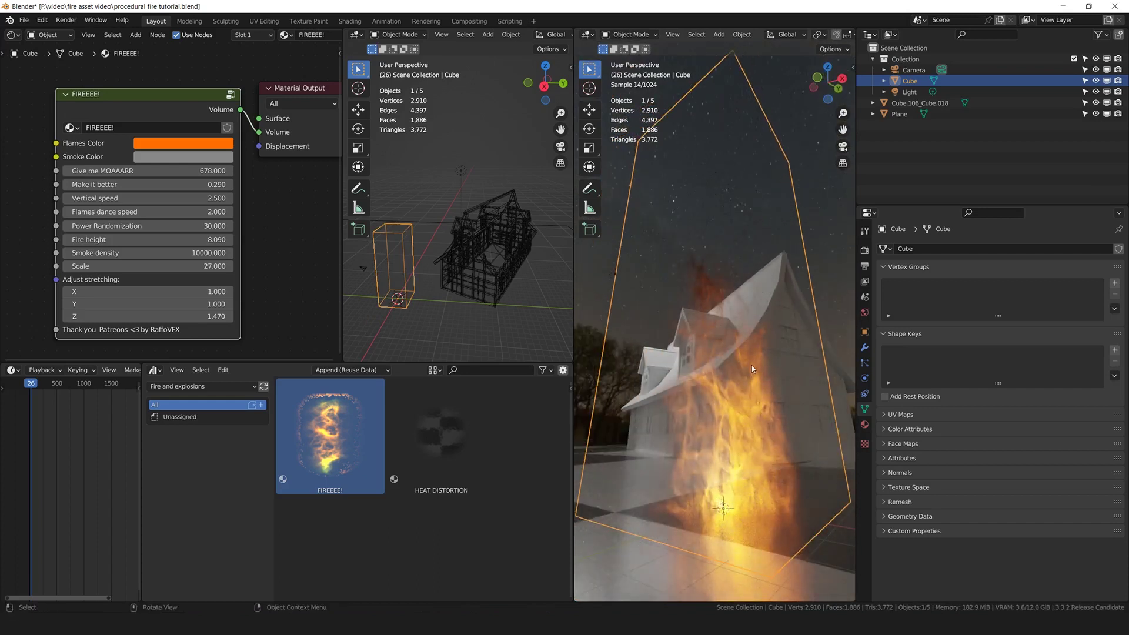
- Add an ico sphere with 3 subdivisions at the base of the fire box
click(414, 408)
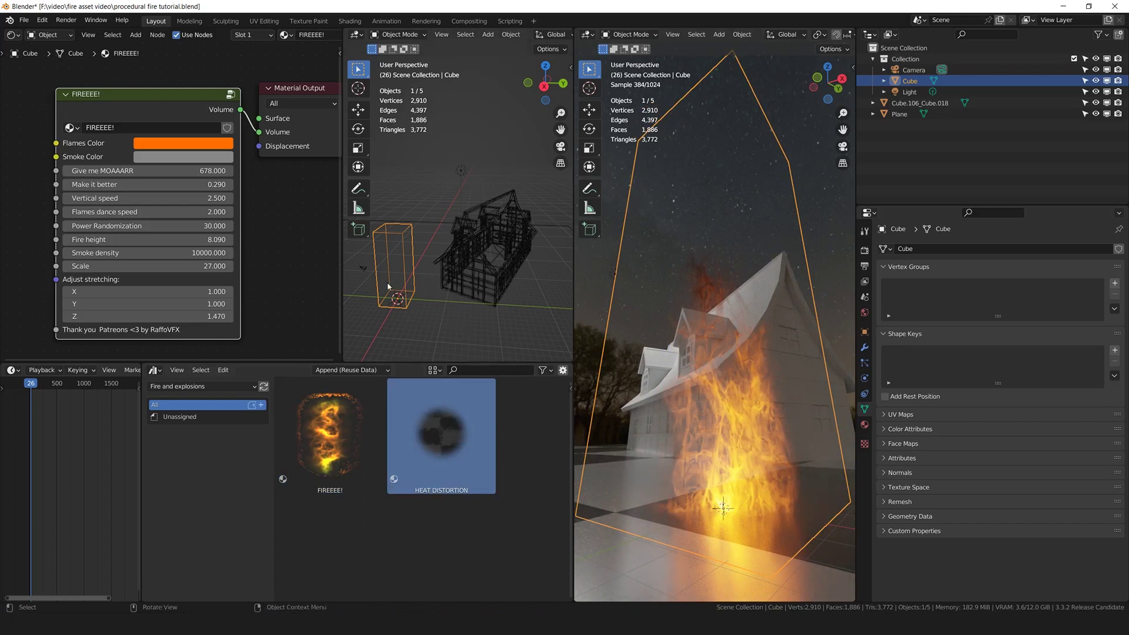
middle_drag(411, 286, 450, 302)
scroll(429, 286, up, 3)
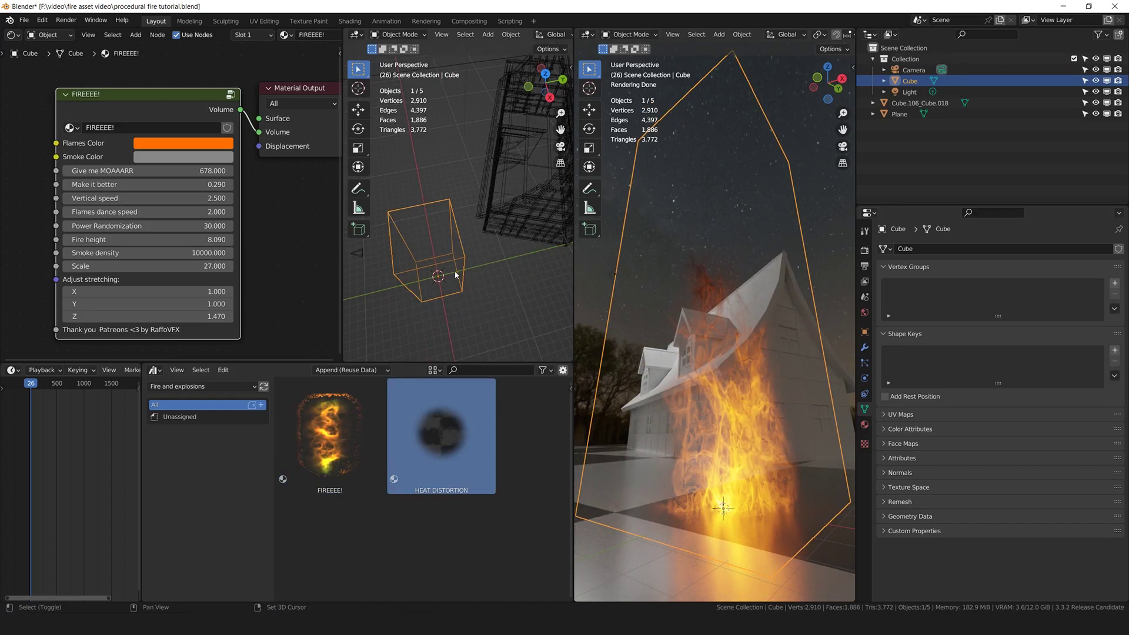
key(shift+a)
mouse_move(456, 275)
click(510, 318)
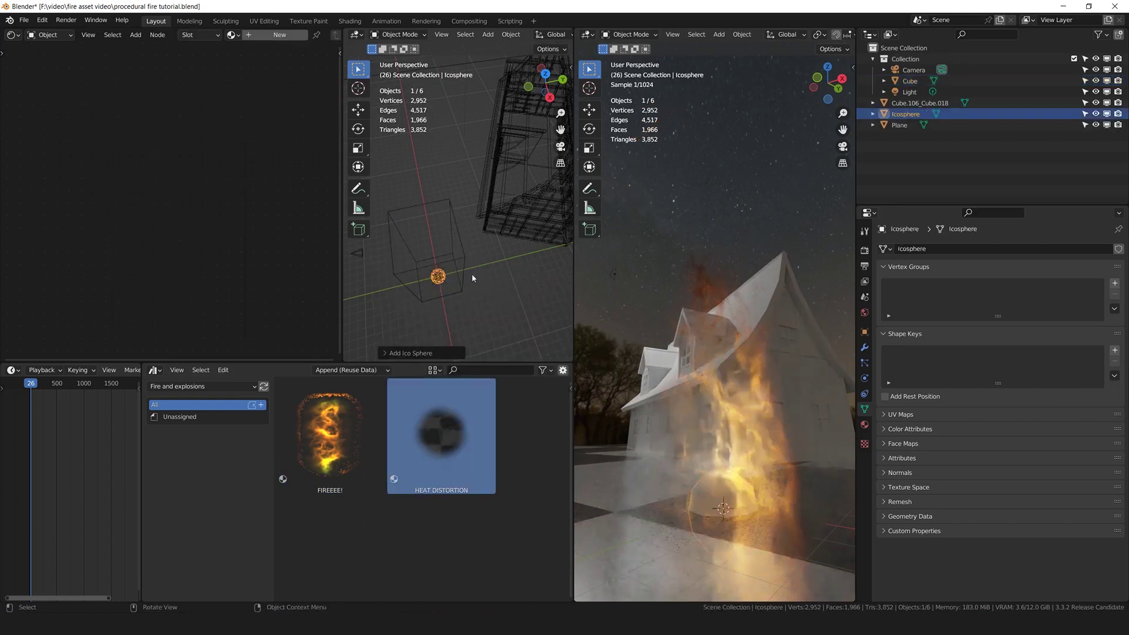
click(393, 347)
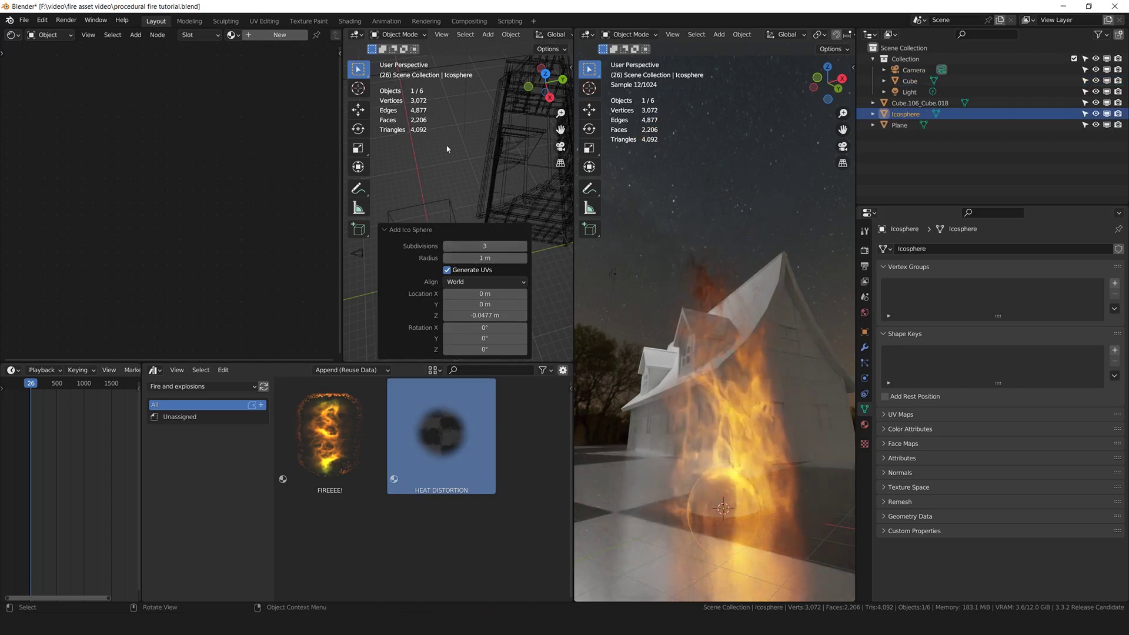
click(397, 230)
- Scale and vertically stretch the ico sphere until it surrounds the fire box, and shade it smooth
key(KP_7)
key(s)
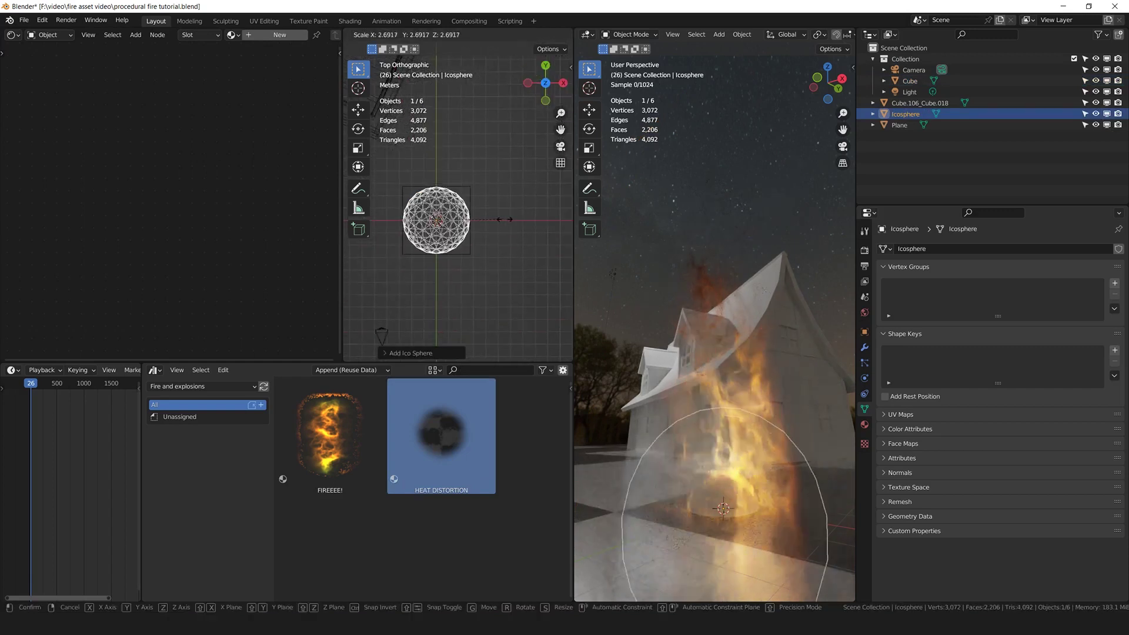
click(523, 270)
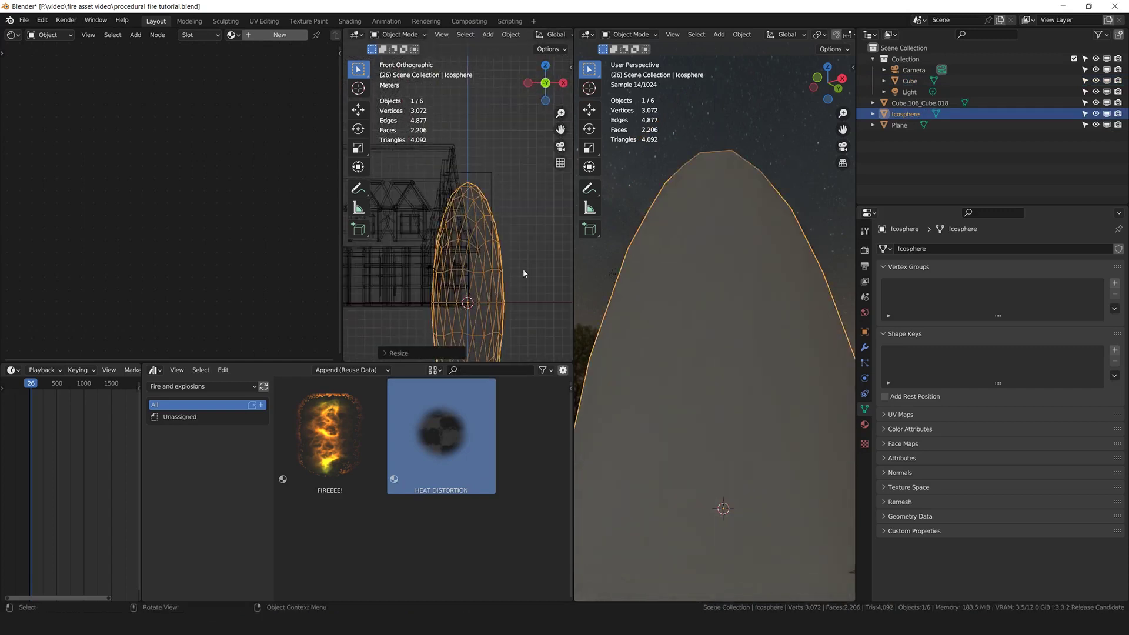
key(s)
click(508, 267)
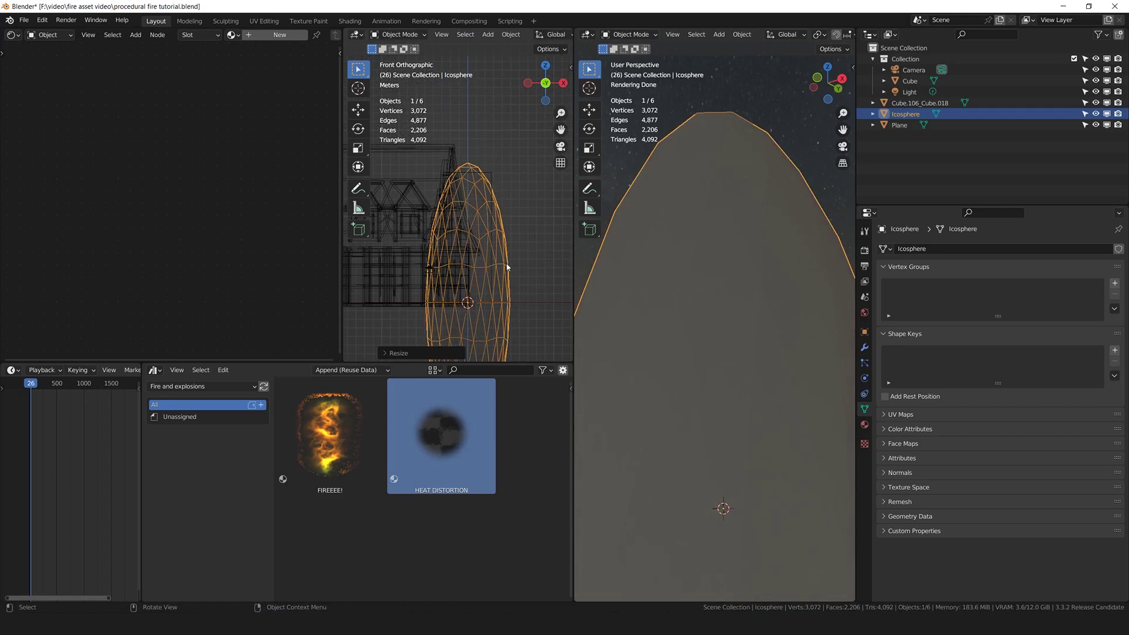
right_click(499, 254)
click(500, 252)
- Apply the HEAT DISTORTION material asset to the ico sphere around the fire and view it from another angle
drag(451, 432, 678, 232)
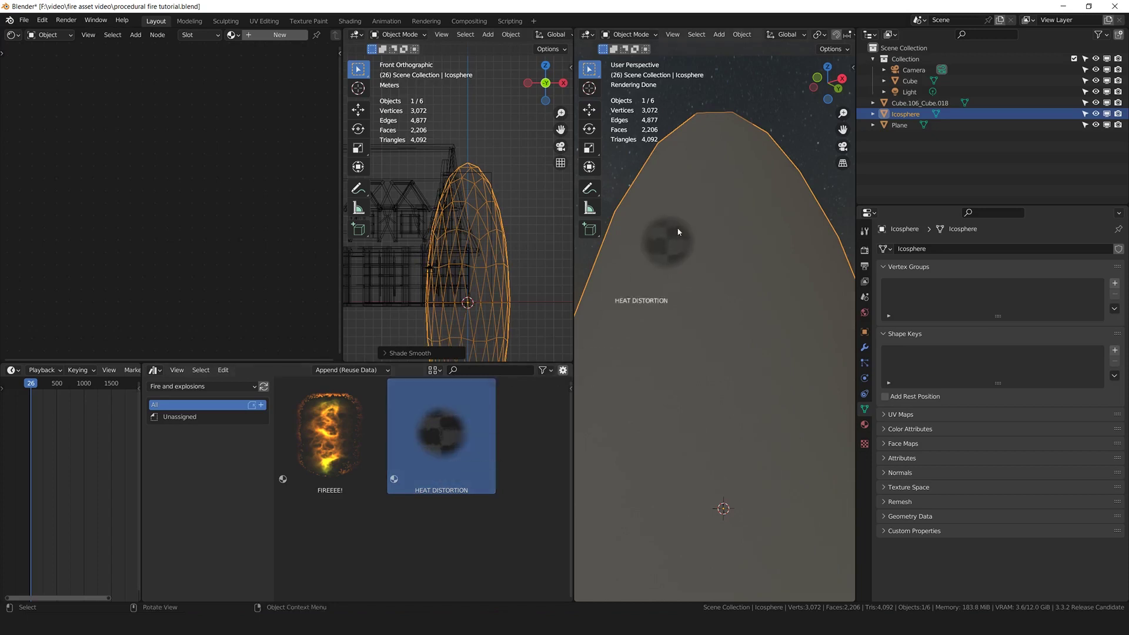
drag(719, 175, 719, 171)
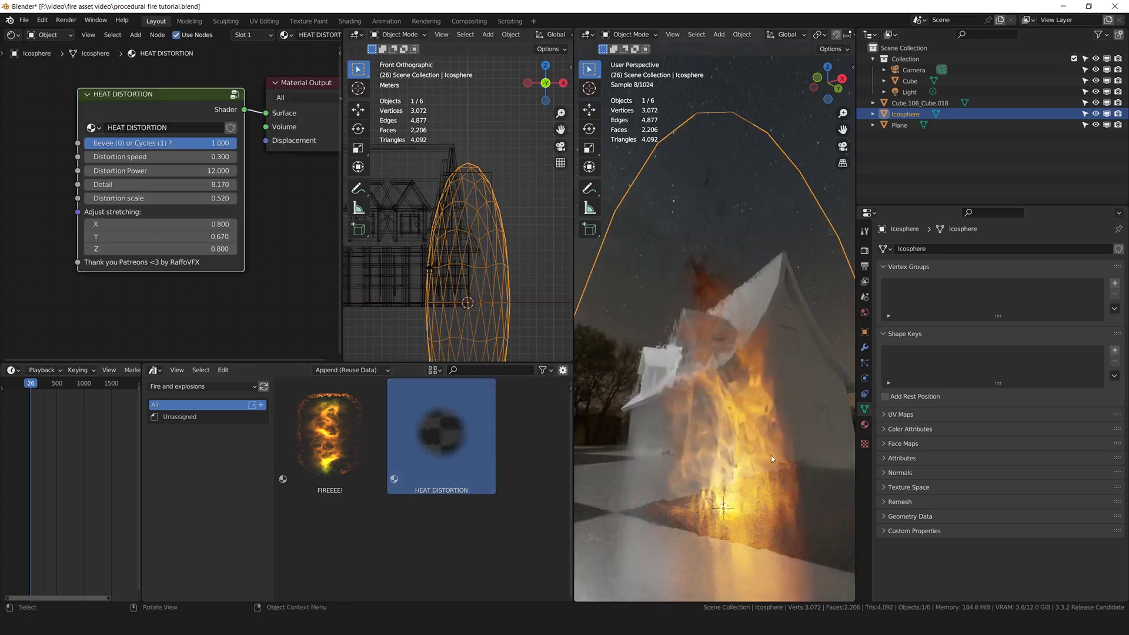
middle_drag(759, 435, 745, 429)
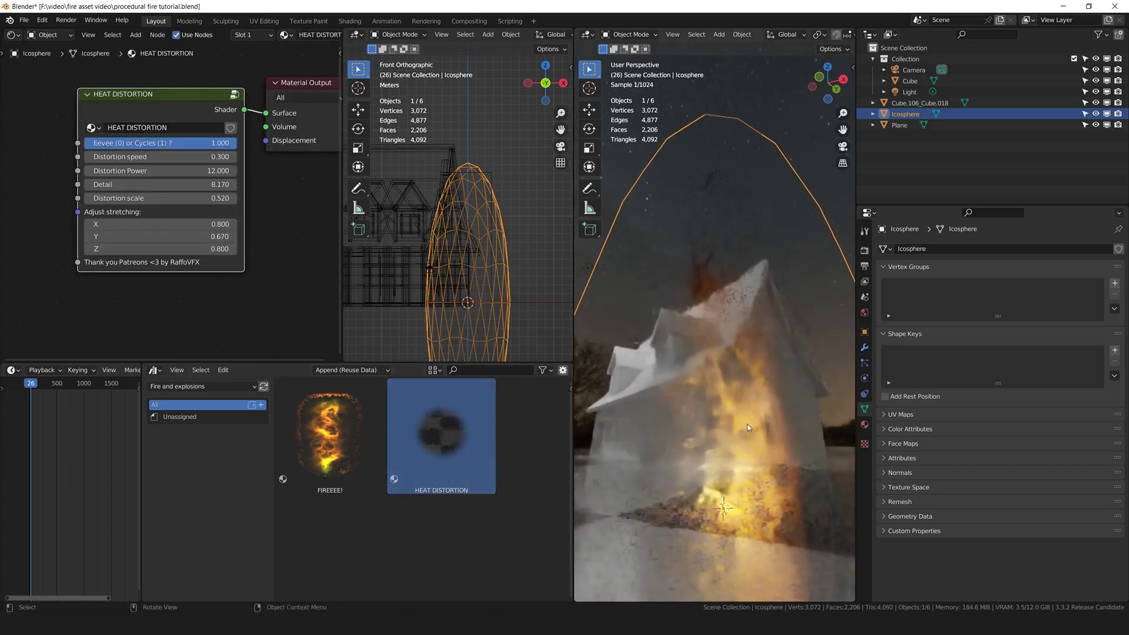
middle_drag(742, 382, 721, 369)
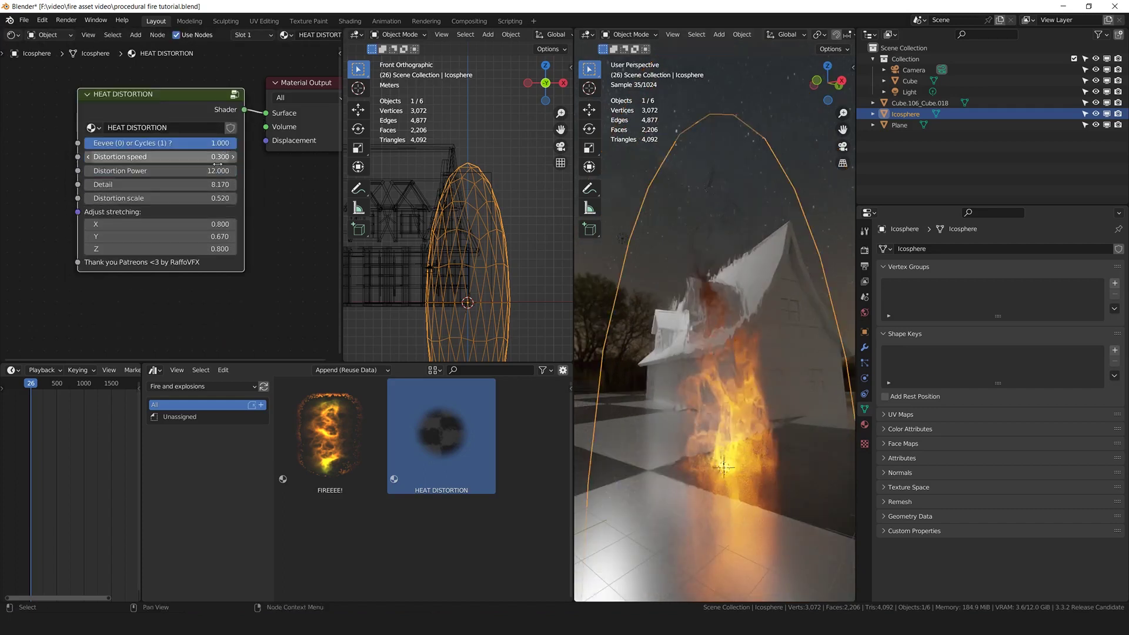
- Play back the animation and examine the heat distortion in front of the house and its shader settings
key(space)
middle_drag(291, 165, 296, 181)
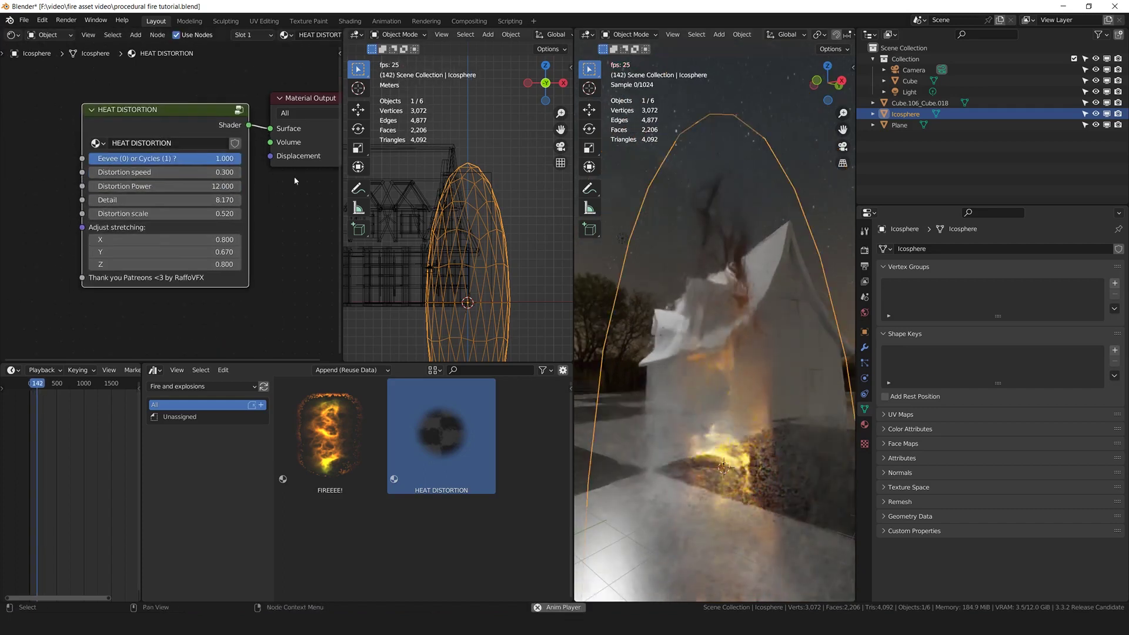
scroll(724, 347, up, 2)
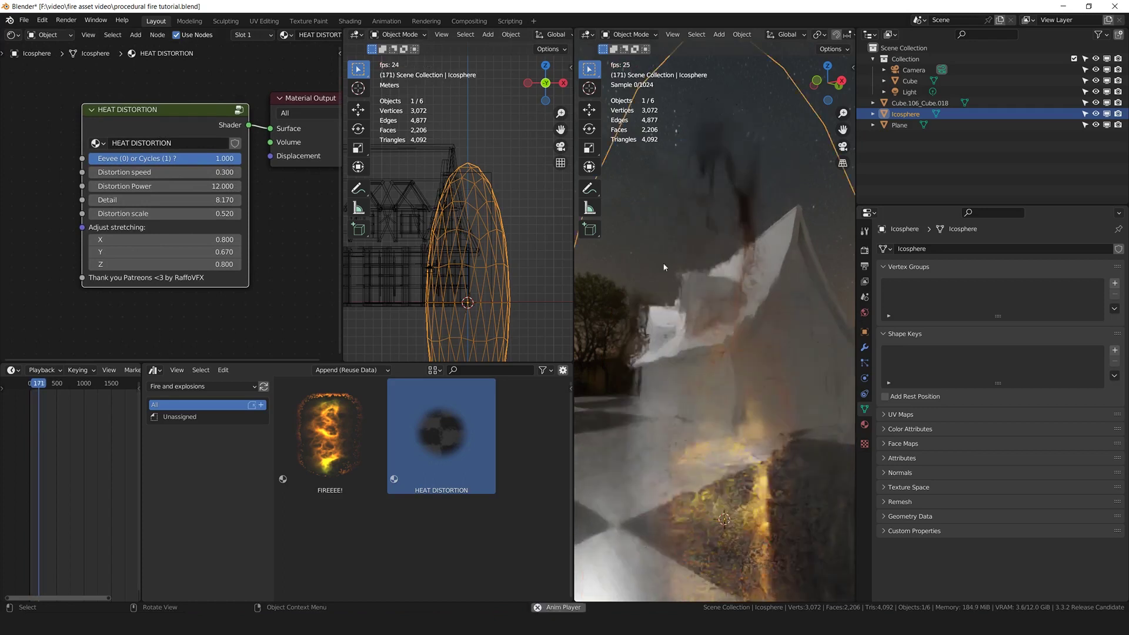
scroll(209, 175, up, 2)
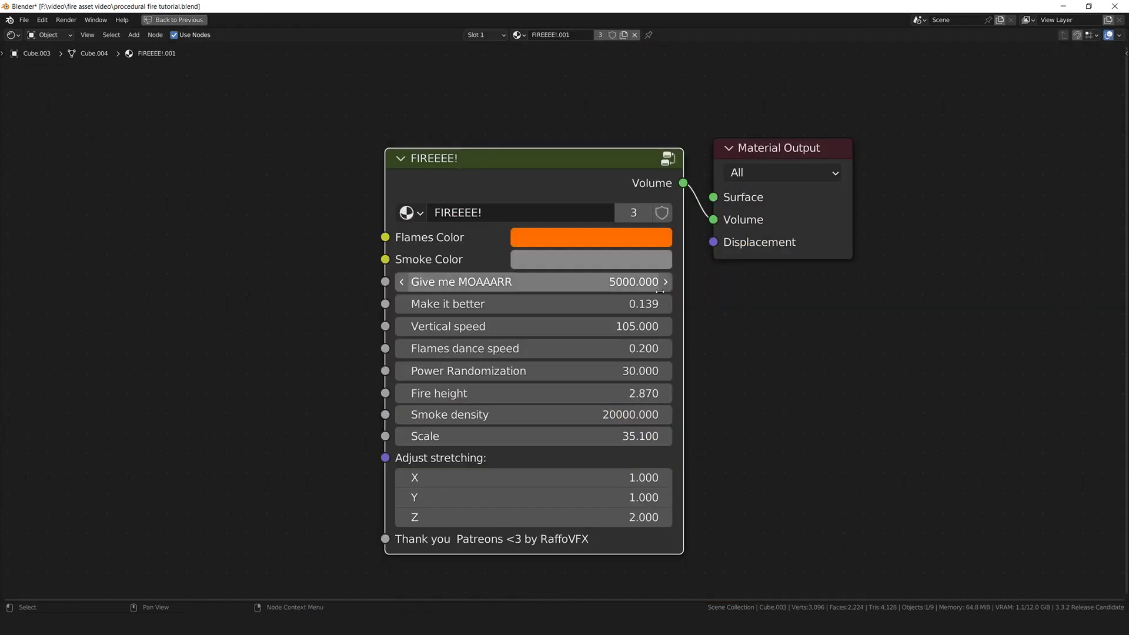
- Open the FIREEEE! node group and examine the node network inside it
scroll(733, 307, down, 2)
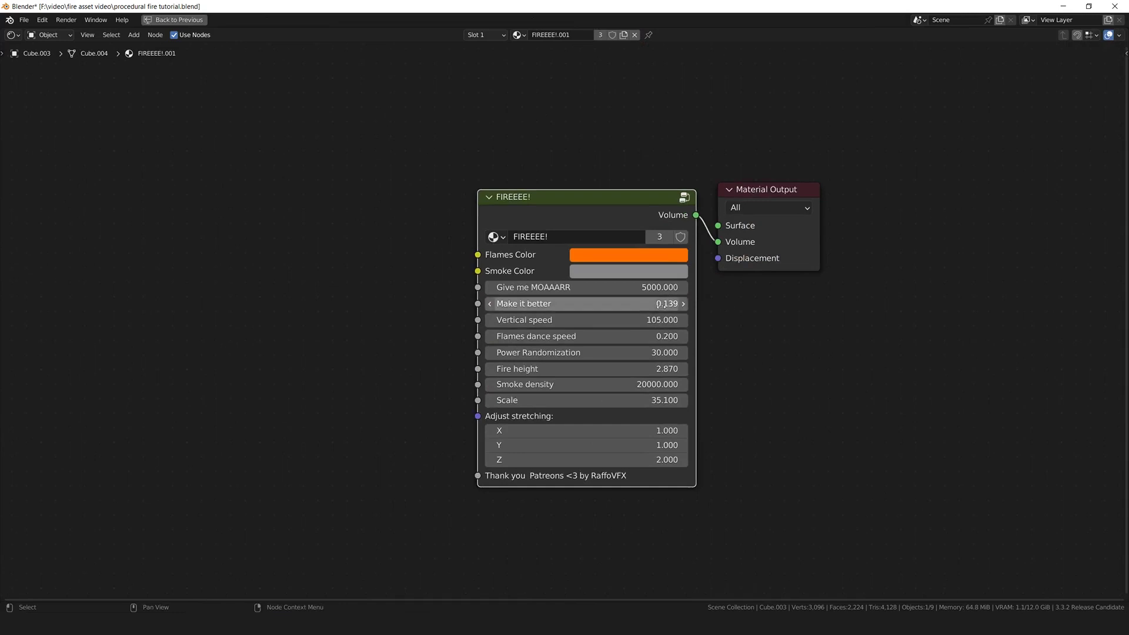
scroll(659, 304, down, 4)
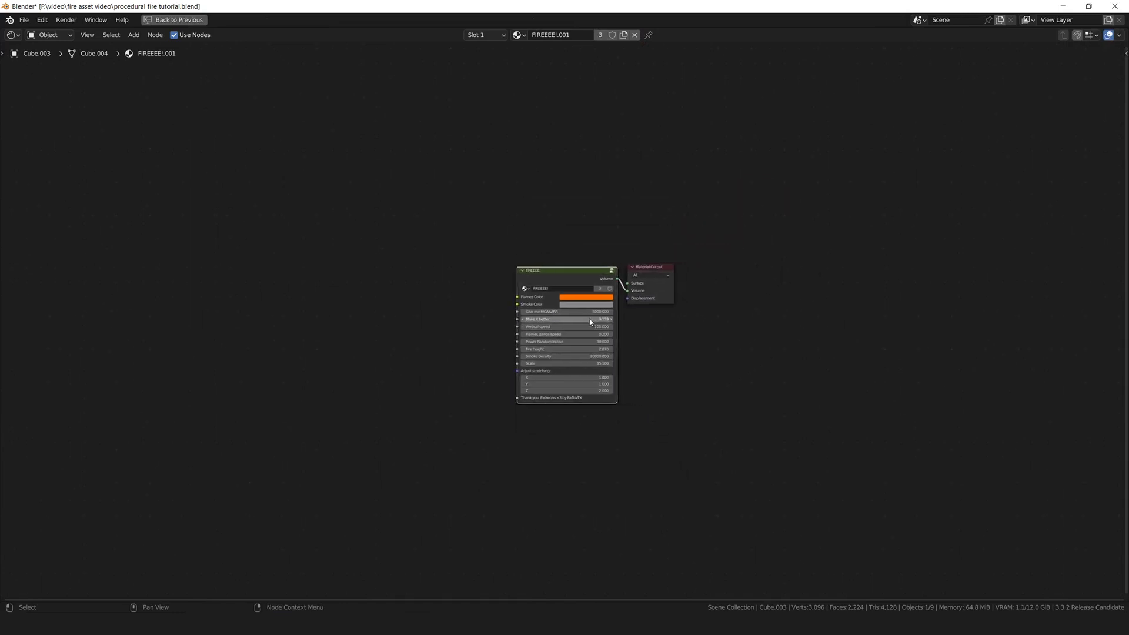
key(Tab)
scroll(623, 310, down, 3)
middle_drag(461, 280, 613, 330)
middle_drag(652, 277, 651, 276)
shift+scroll(616, 296, down, 1)
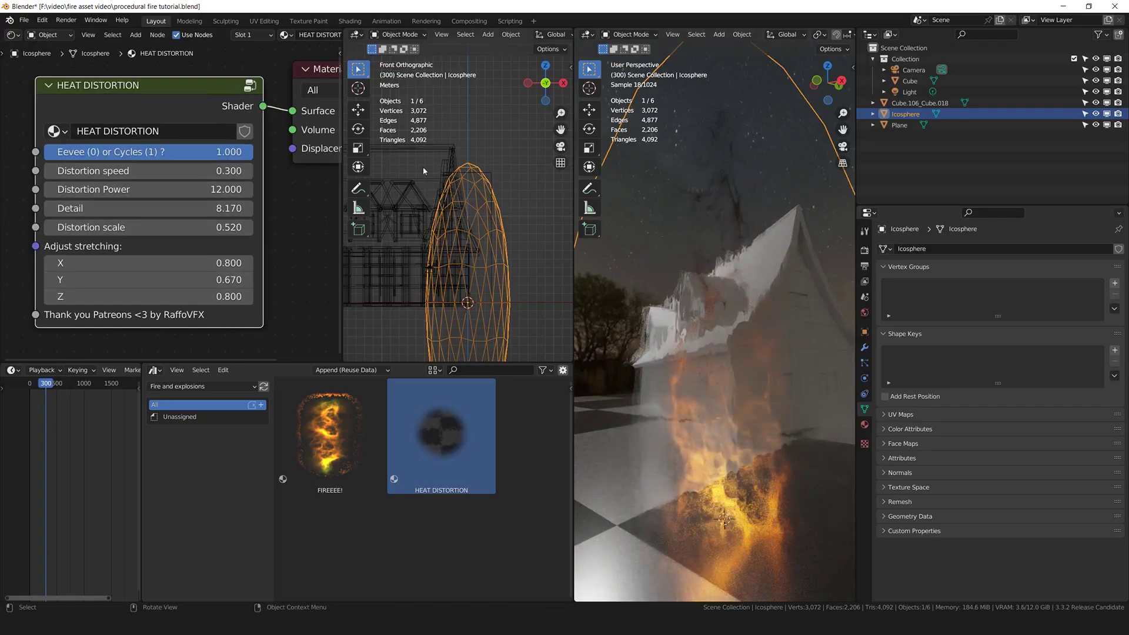
- Select the fire box and set its material's Give me MOAAARR value to 1000
click(490, 177)
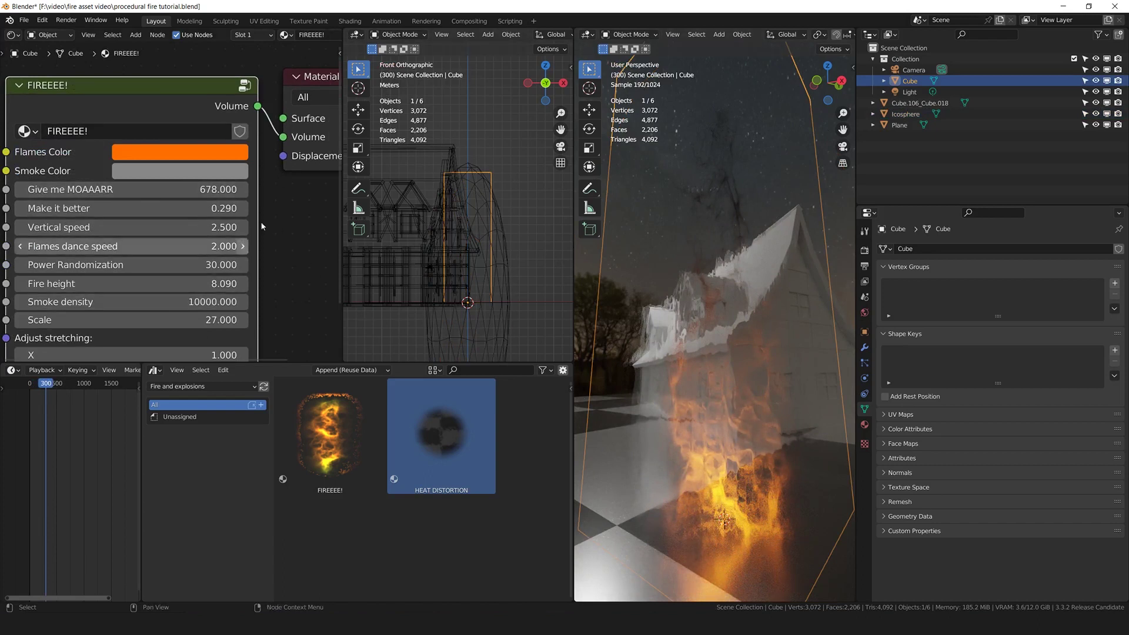
middle_drag(180, 229, 194, 210)
scroll(205, 168, down, 1)
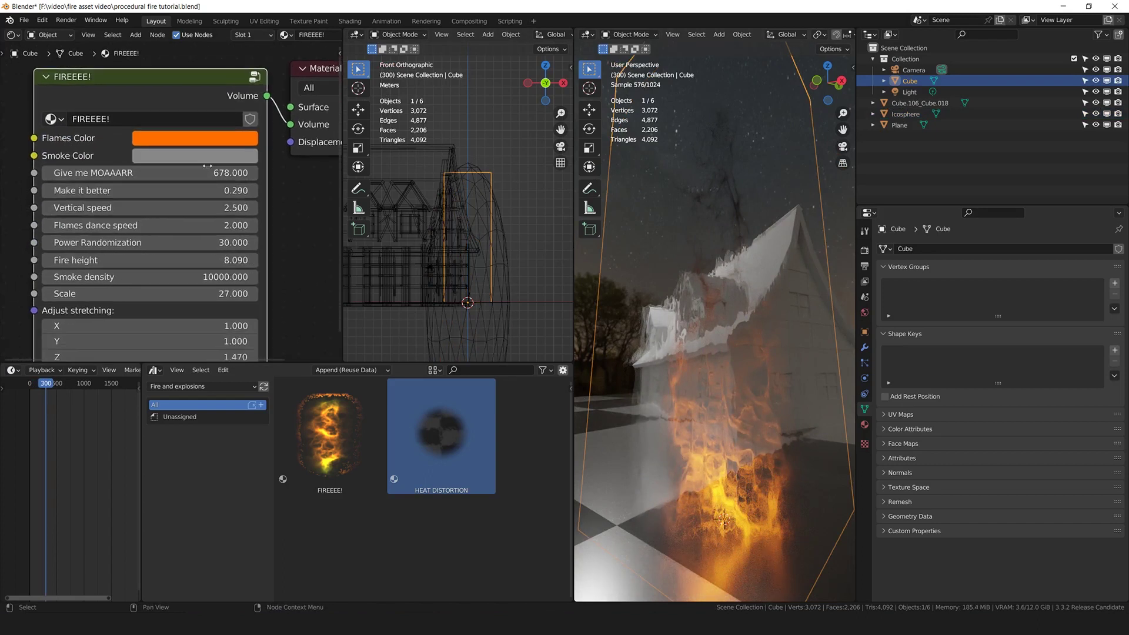
drag(207, 171, 329, 170)
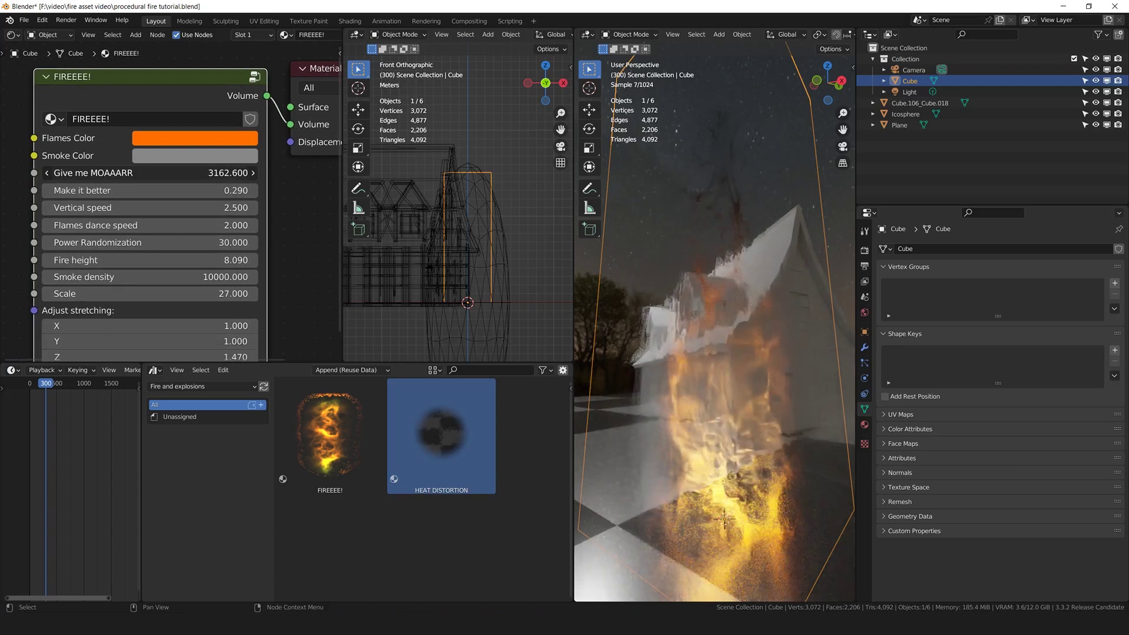
click(233, 173)
text(1000)
key(Return)
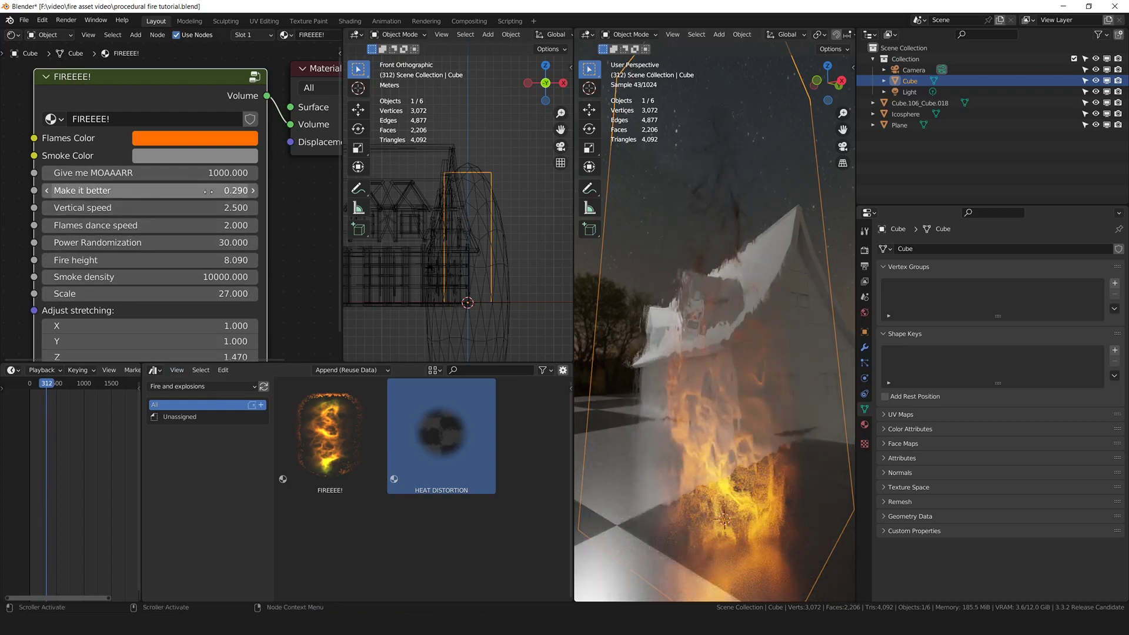
- Play back the animation and raise the fire material's Vertical speed to 14.3
key(space)
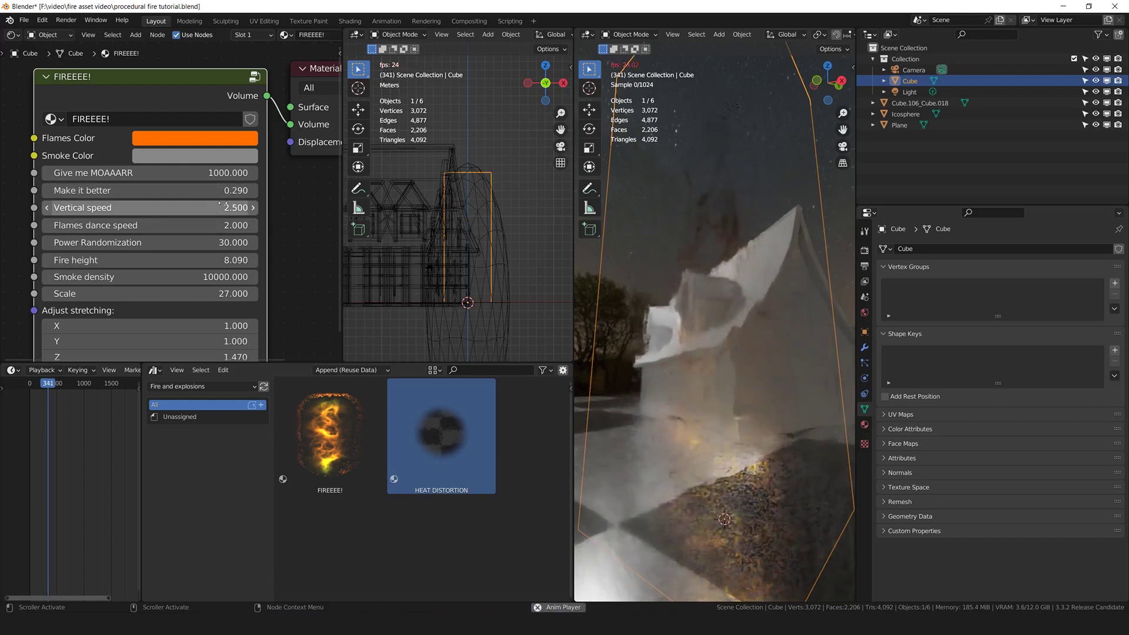
drag(222, 205, 264, 205)
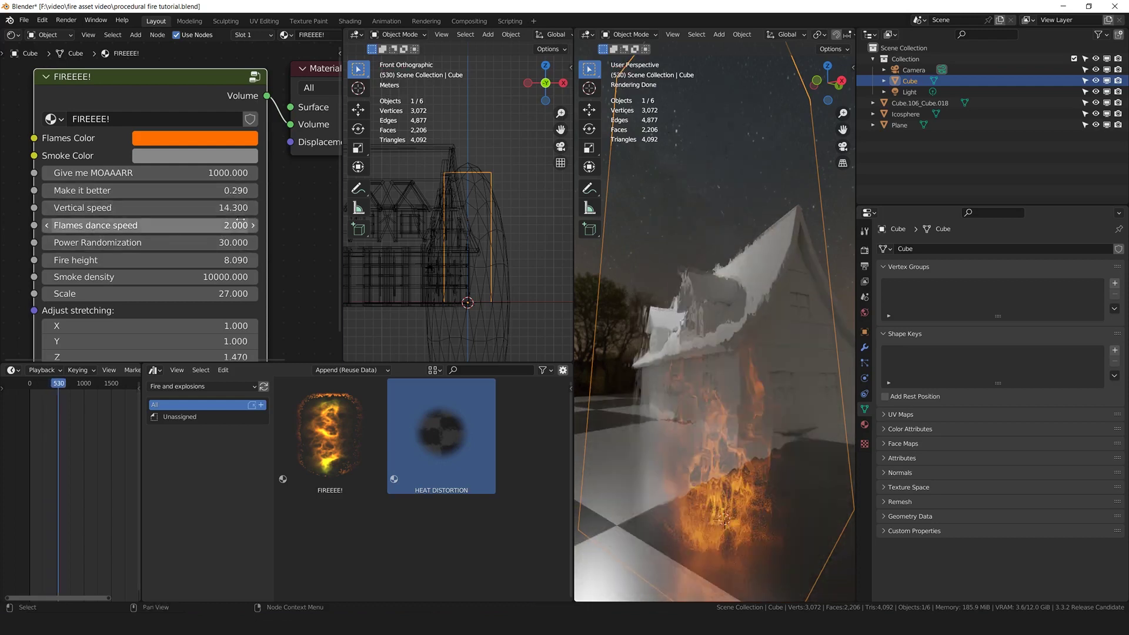
- Try a different Flames dance speed and a lower Vertical speed of about 7.92 for the fire material
drag(225, 225, 268, 225)
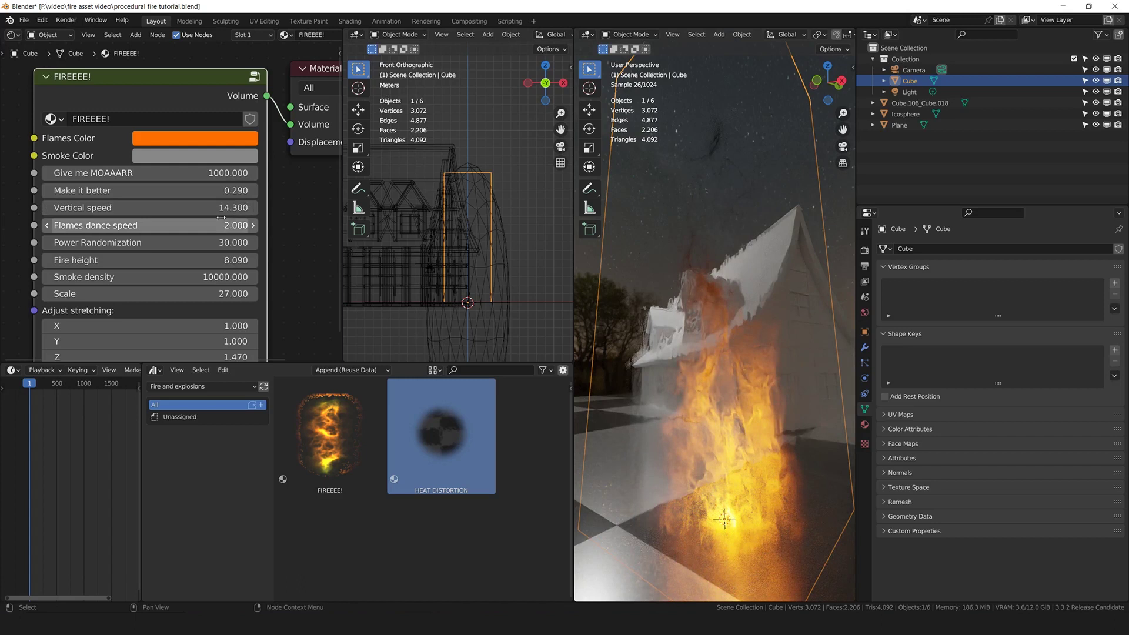
drag(223, 208, 208, 208)
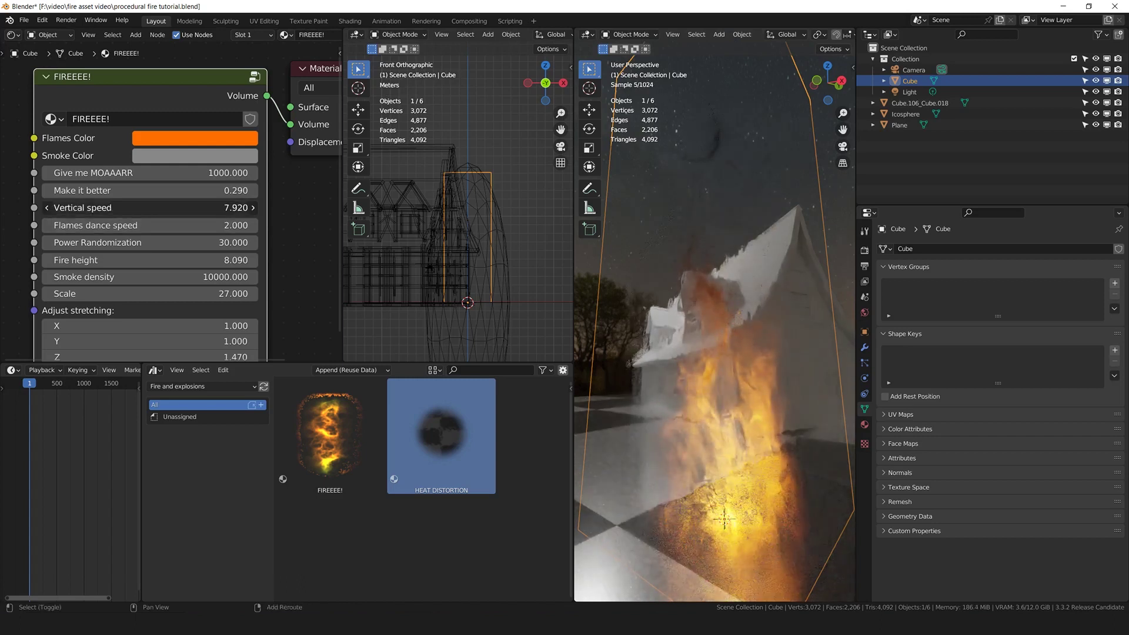
right_click(223, 208)
scroll(231, 242, down, 1)
middle_drag(232, 240, 233, 217)
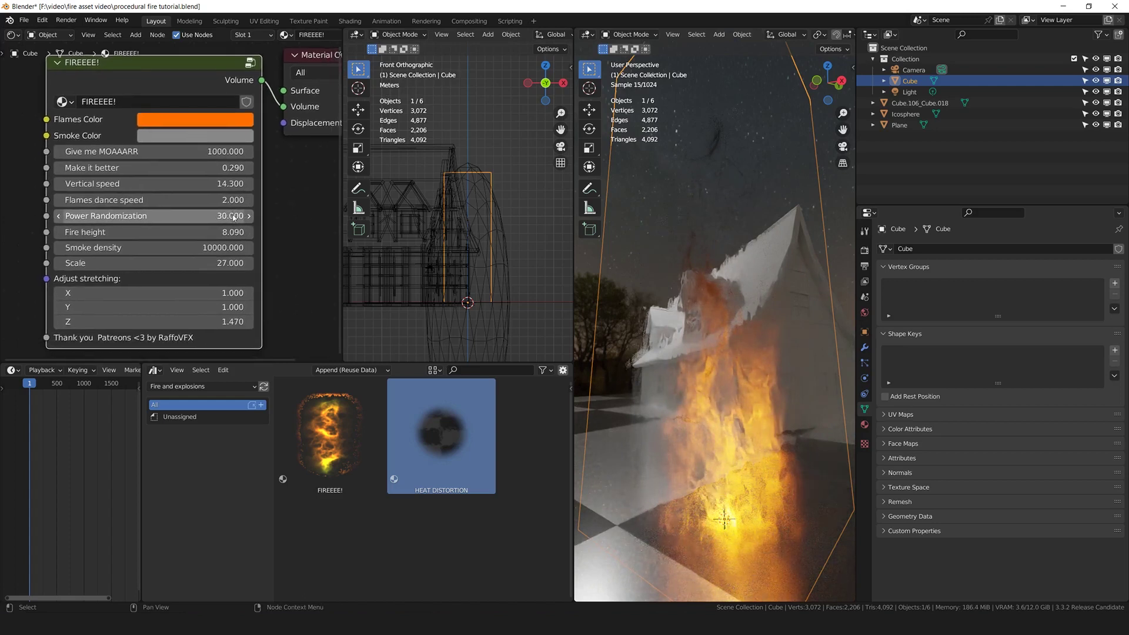
- Play back the fire animation, return to the start, and try a different Fire height value
key(space)
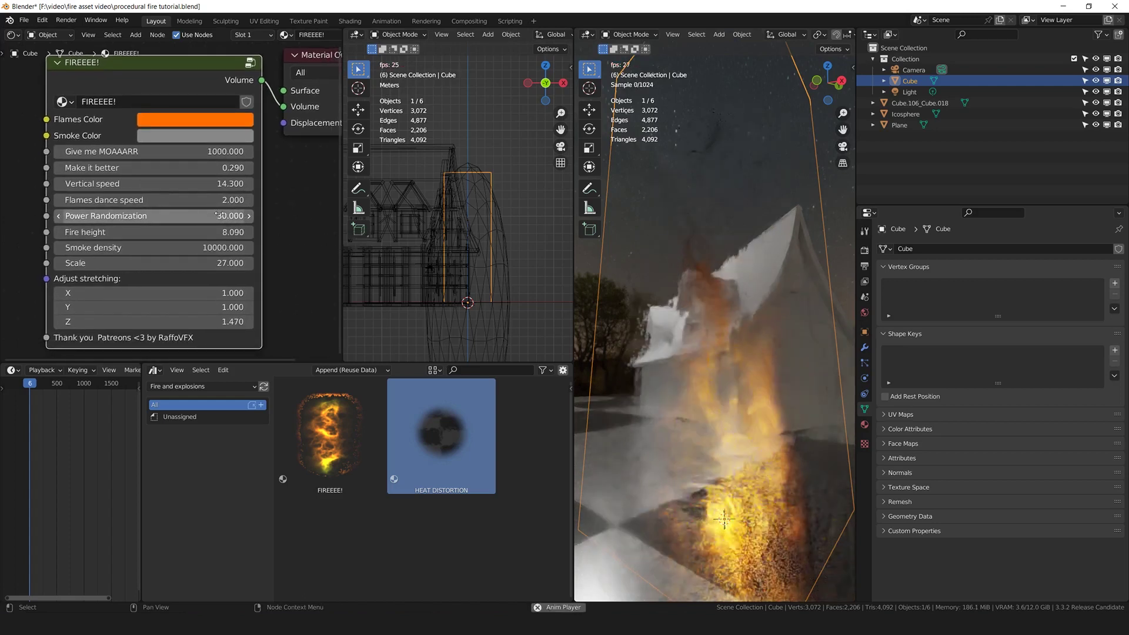
key(space)
key(shift+Left)
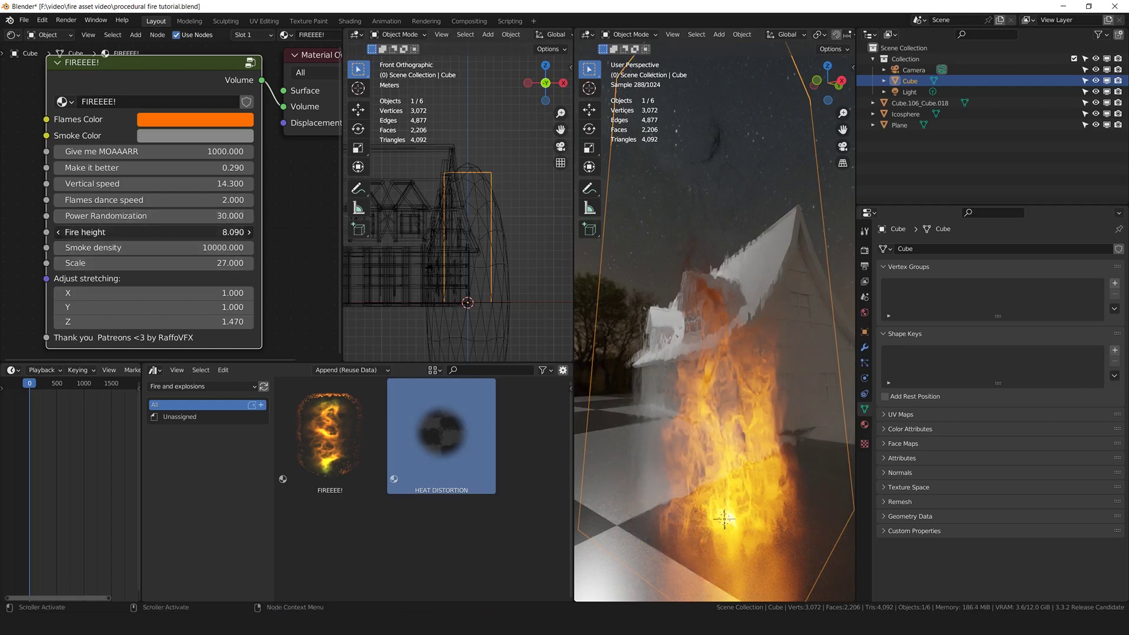
drag(228, 232, 189, 232)
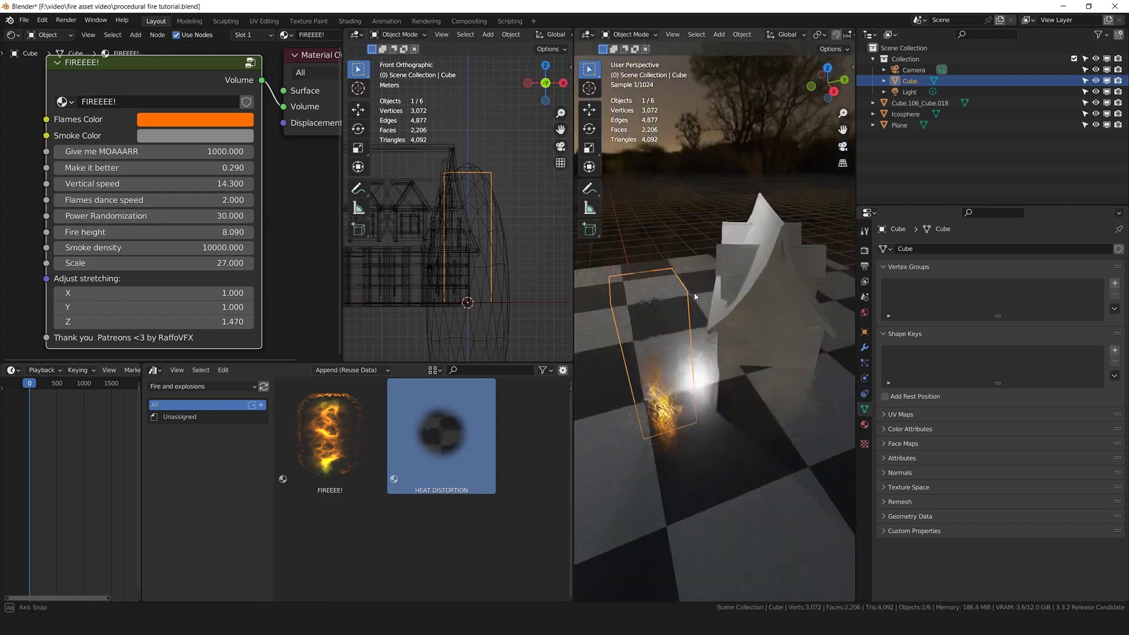
- Move the top face of the fire box upward along Z to make the box much taller
middle_drag(662, 288, 750, 247)
key(g)
key(z)
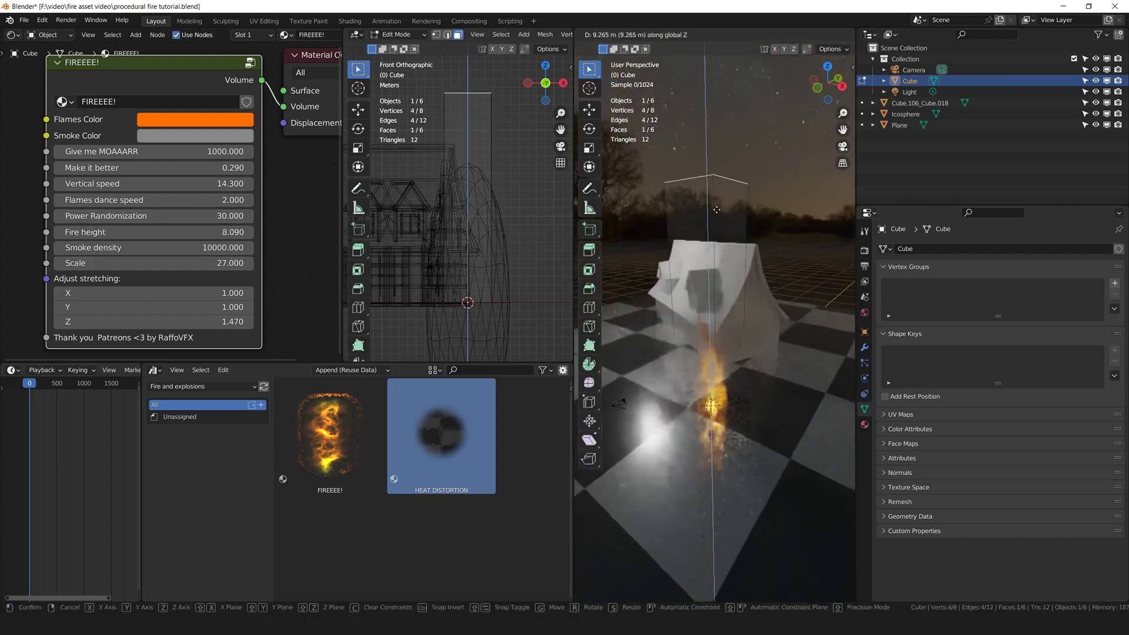
click(762, 330)
middle_drag(761, 330, 733, 419)
key(Tab)
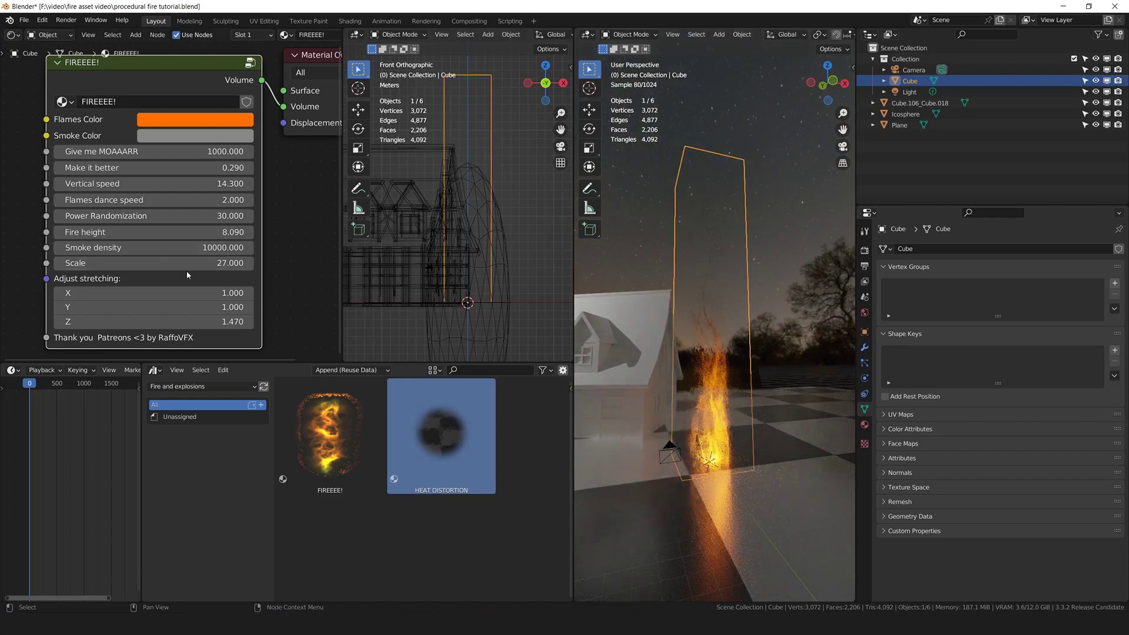
- Set the fire material's Z stretching to 3.13 and play back the animation to frame 14
middle_drag(166, 320, 165, 314)
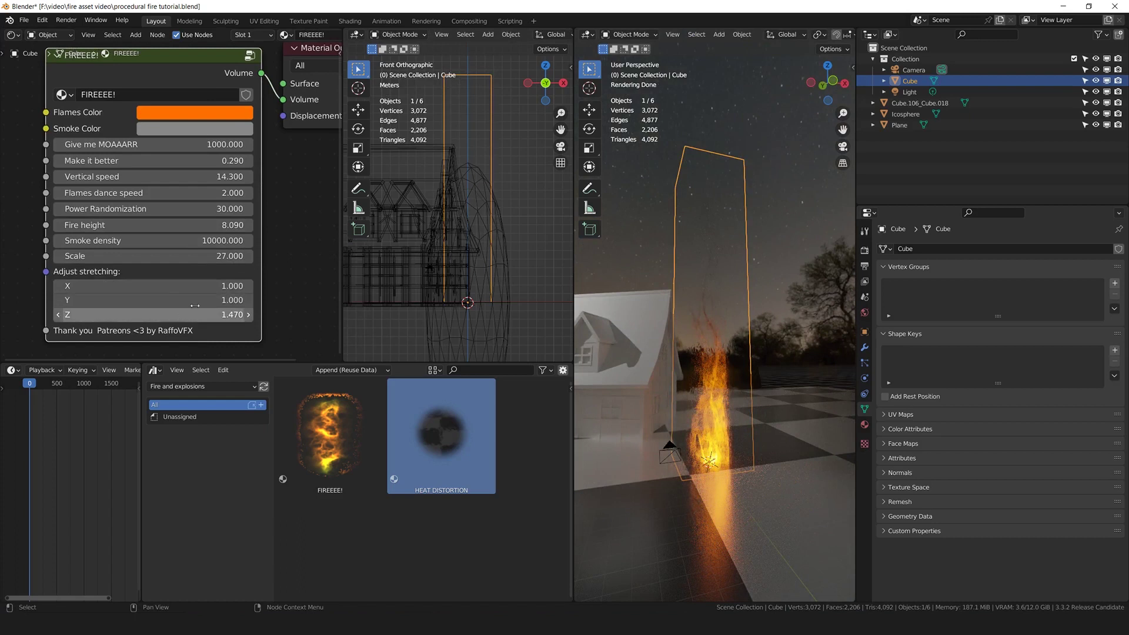
shift+drag(194, 306, 264, 305)
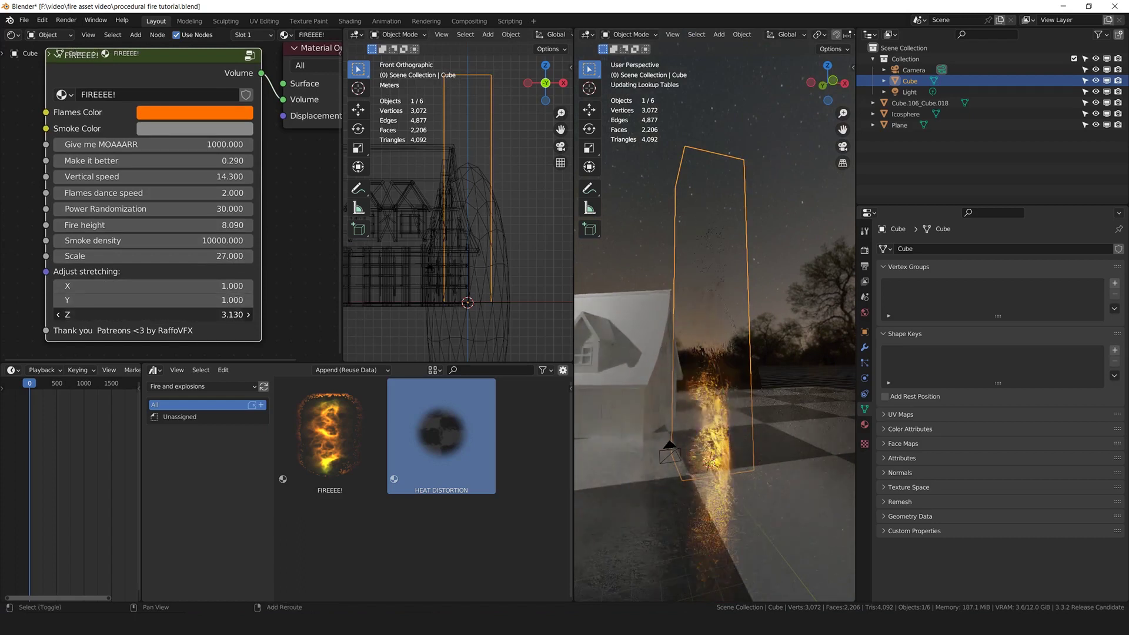
middle_drag(740, 377, 716, 327)
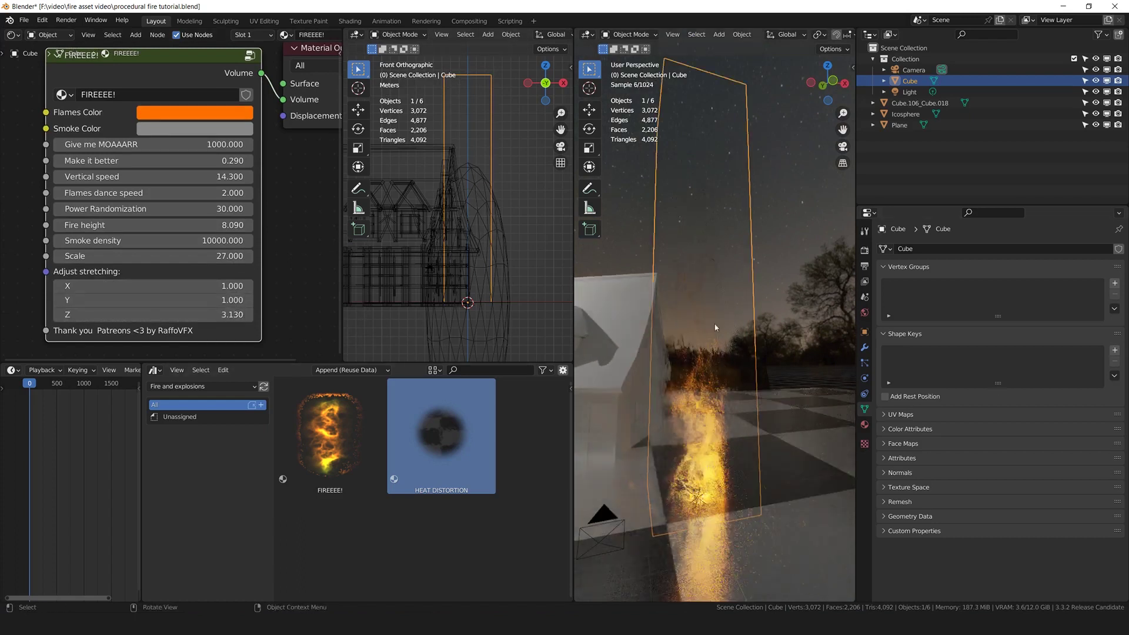
key(space)
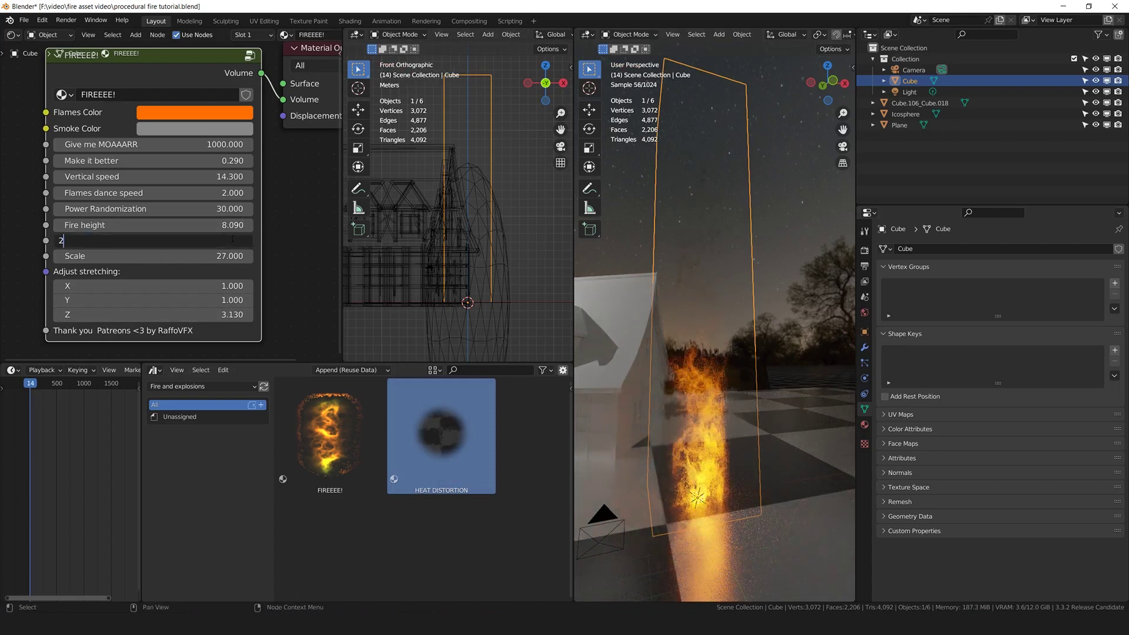
- Set the fire material's Smoke density to 20000 and its Fire height to 15.88
key(Return)
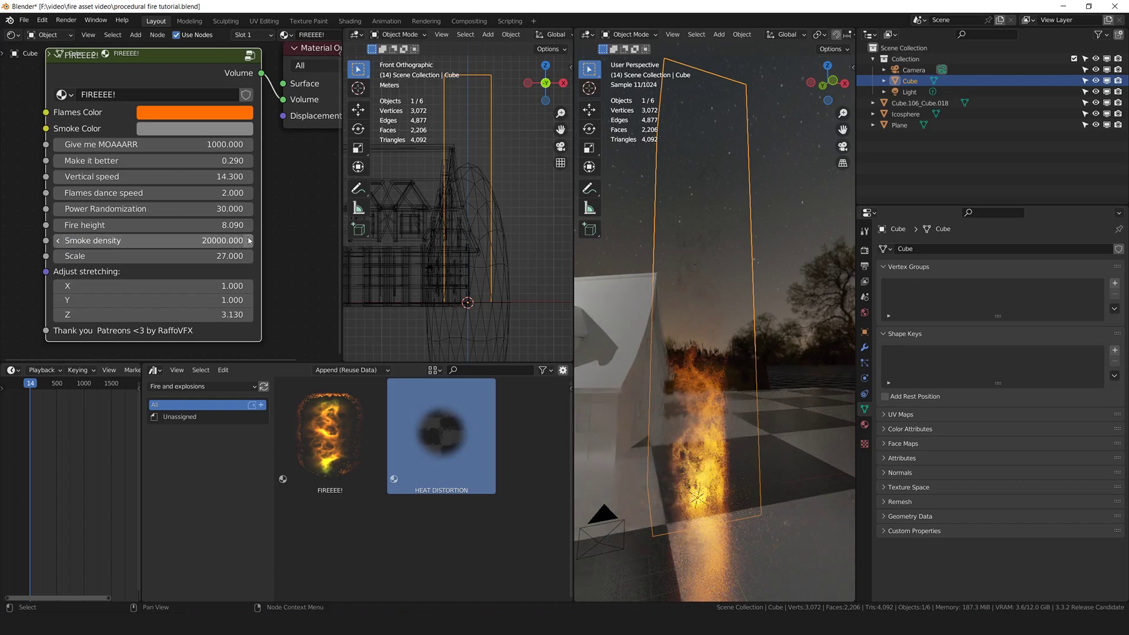
drag(153, 225, 205, 225)
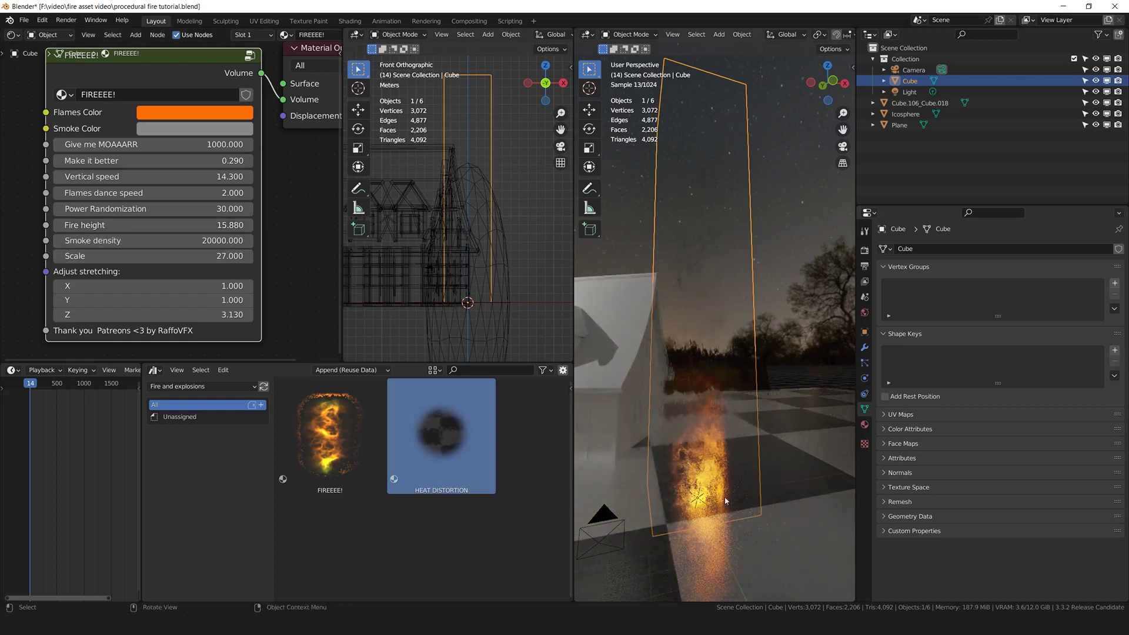
middle_drag(752, 408, 798, 412)
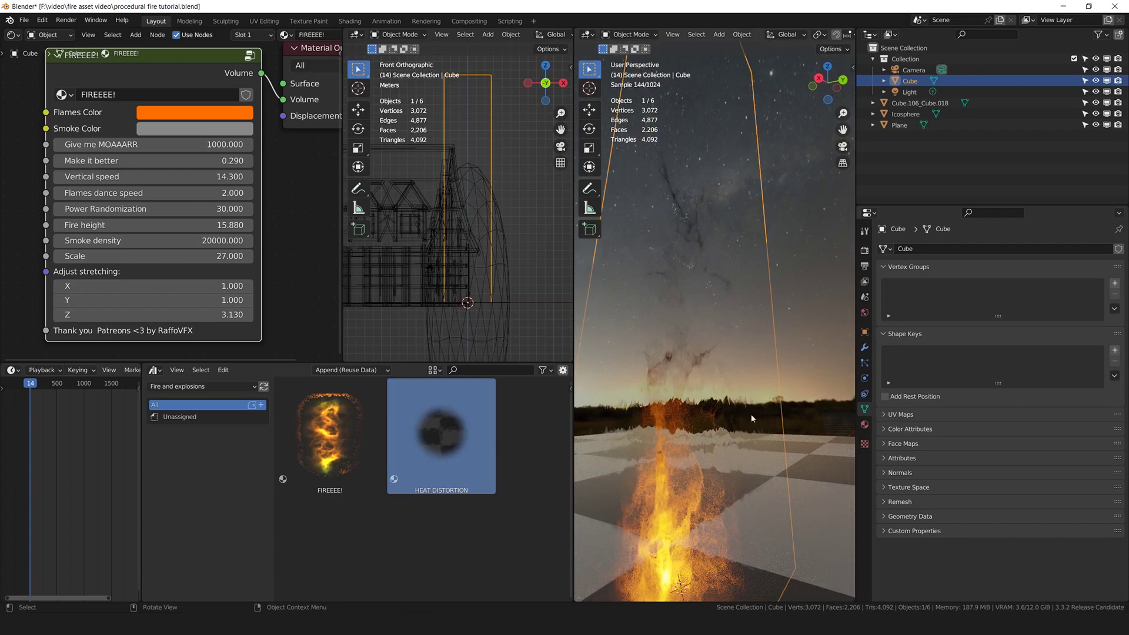
- Select the icosphere around the fire and set its heat distortion material's Z stretching to 1.47 and Distortion scale to 0.18
click(731, 401)
key(g)
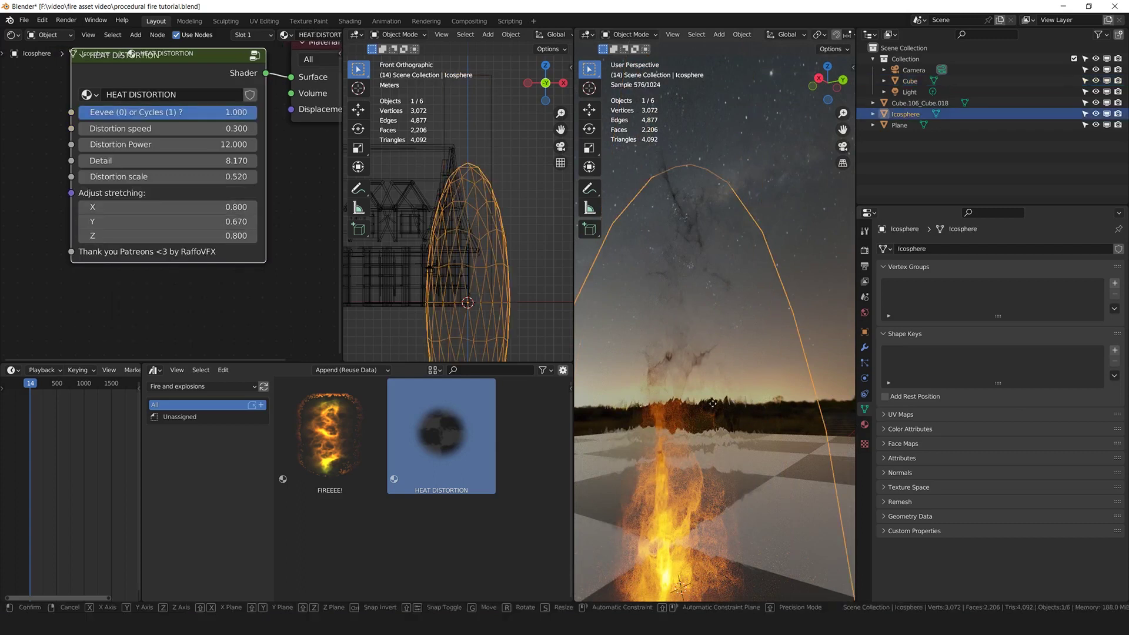
right_click(734, 358)
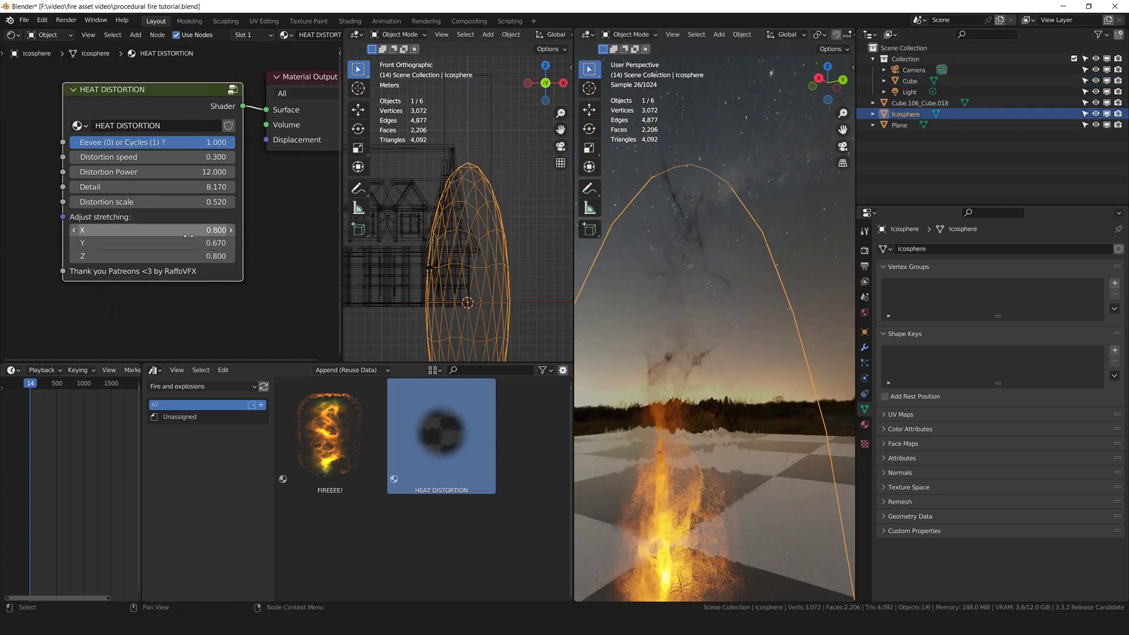
scroll(164, 234, up, 2)
drag(165, 260, 210, 260)
mouse_move(177, 196)
mouse_down()
mouse_move(210, 196)
mouse_move(146, 196)
mouse_move(157, 195)
mouse_up()
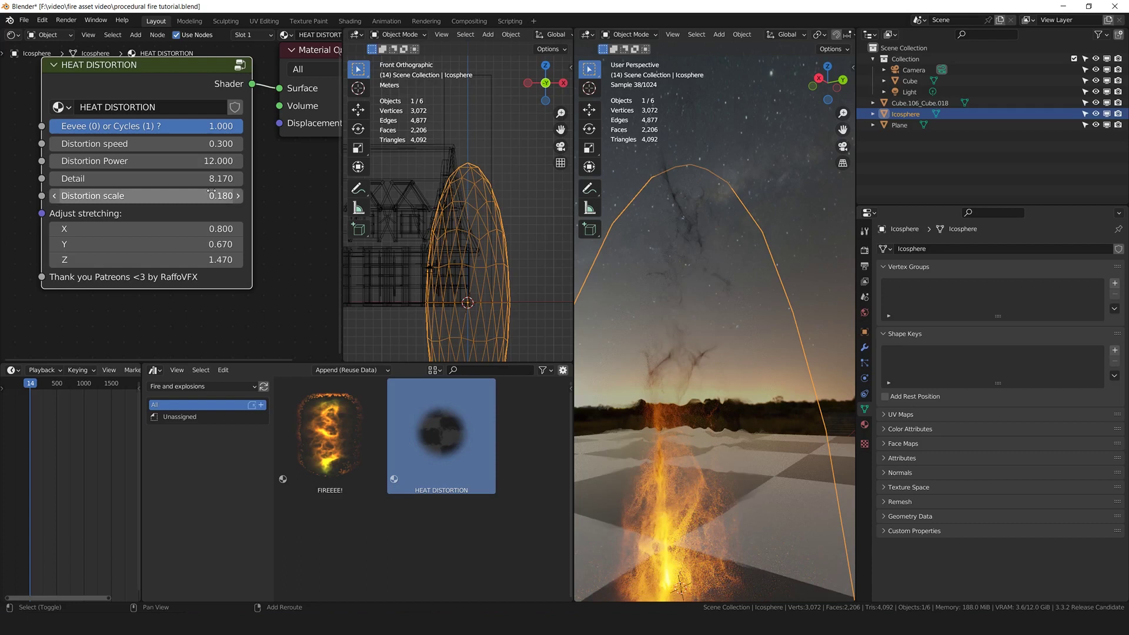
- Play back the animation to check the heat distortion over the fire
key(space)
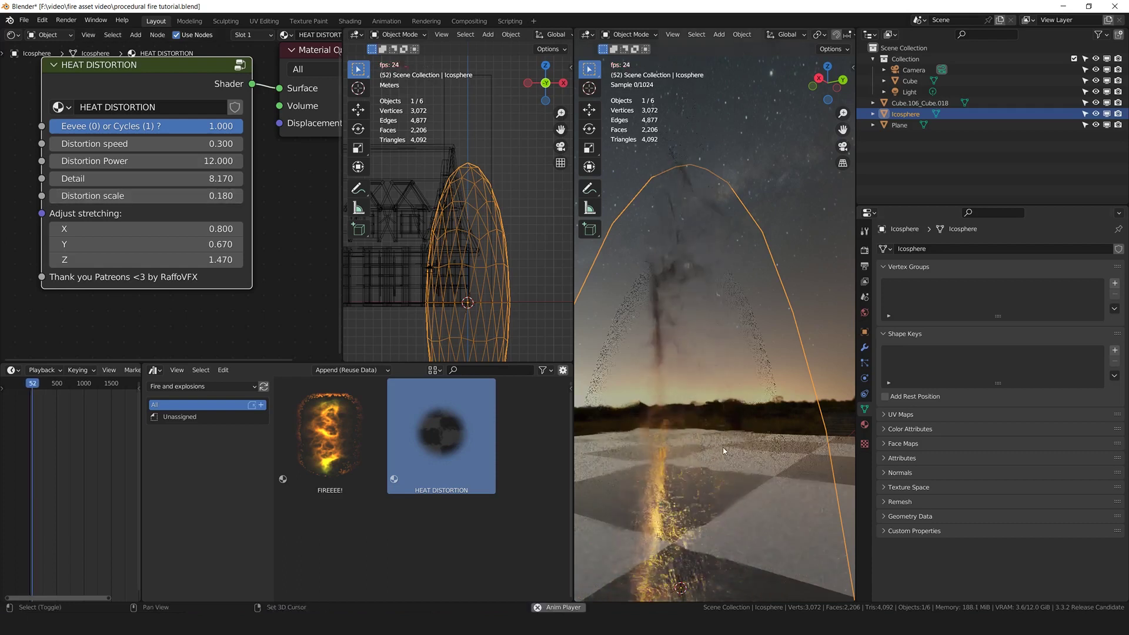
key(Escape)
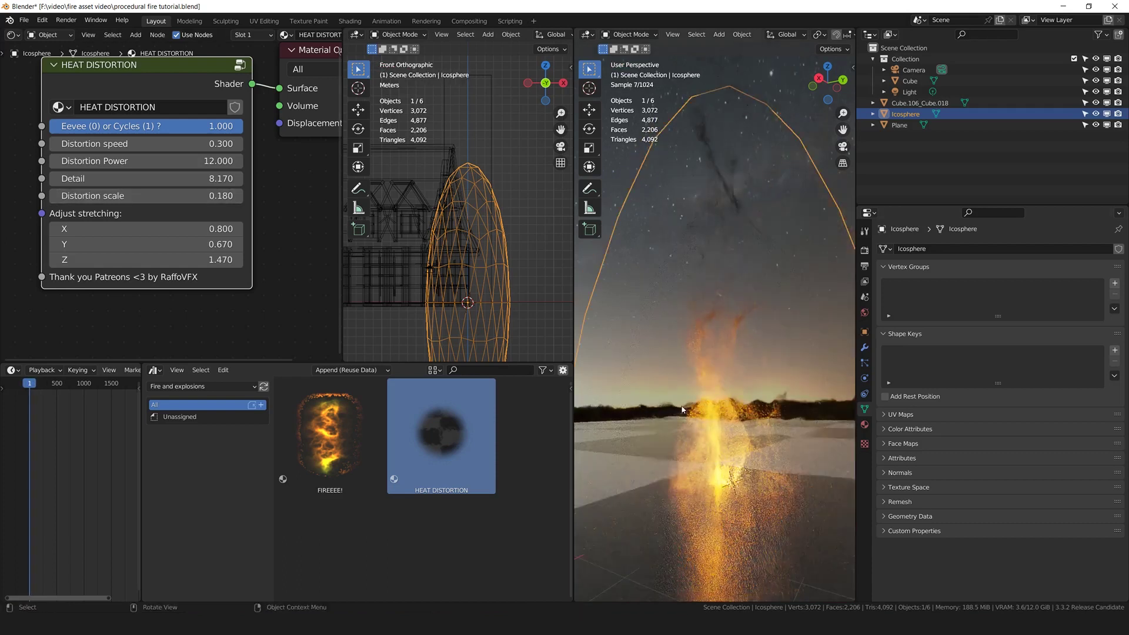
scroll(685, 418, down, 3)
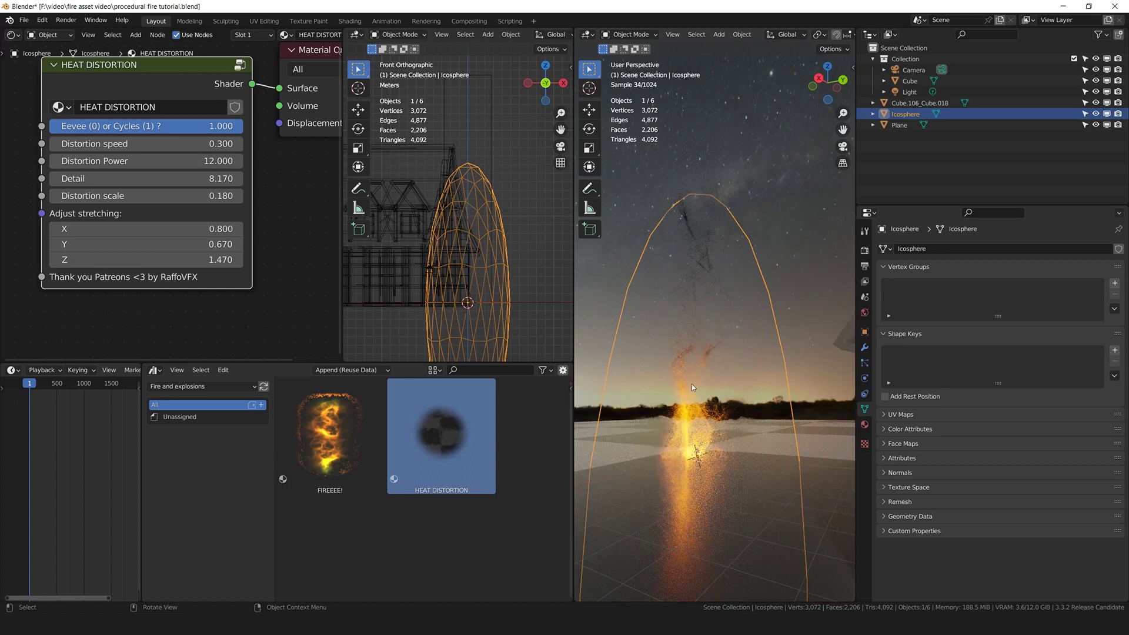
- Isolate the fire box in local view
key(KP_Divide)
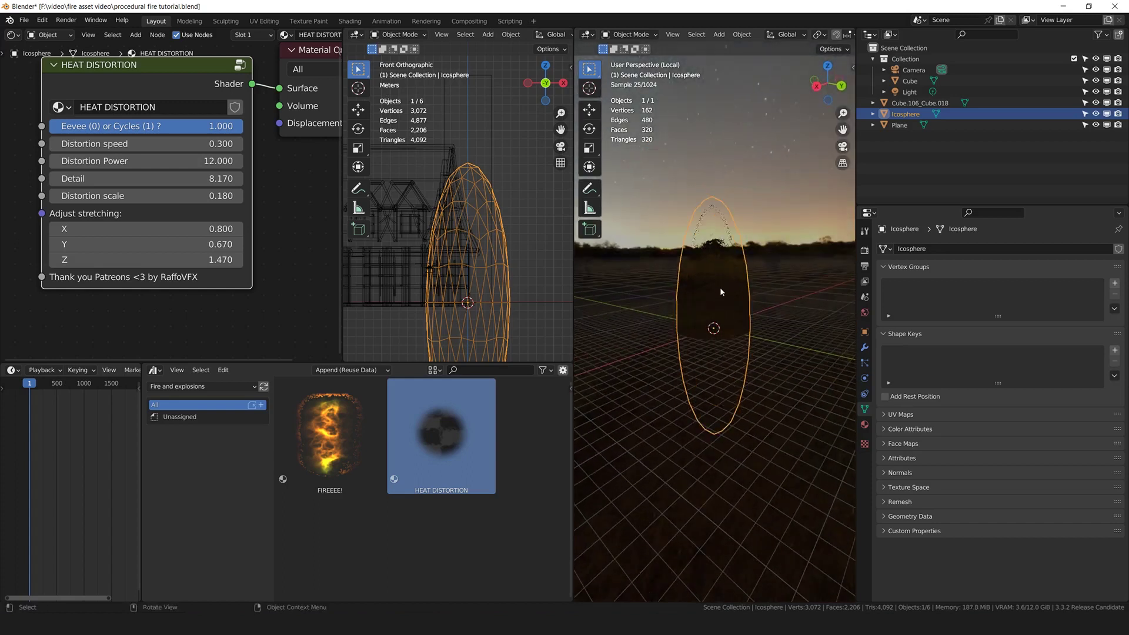
scroll(720, 287, up, 4)
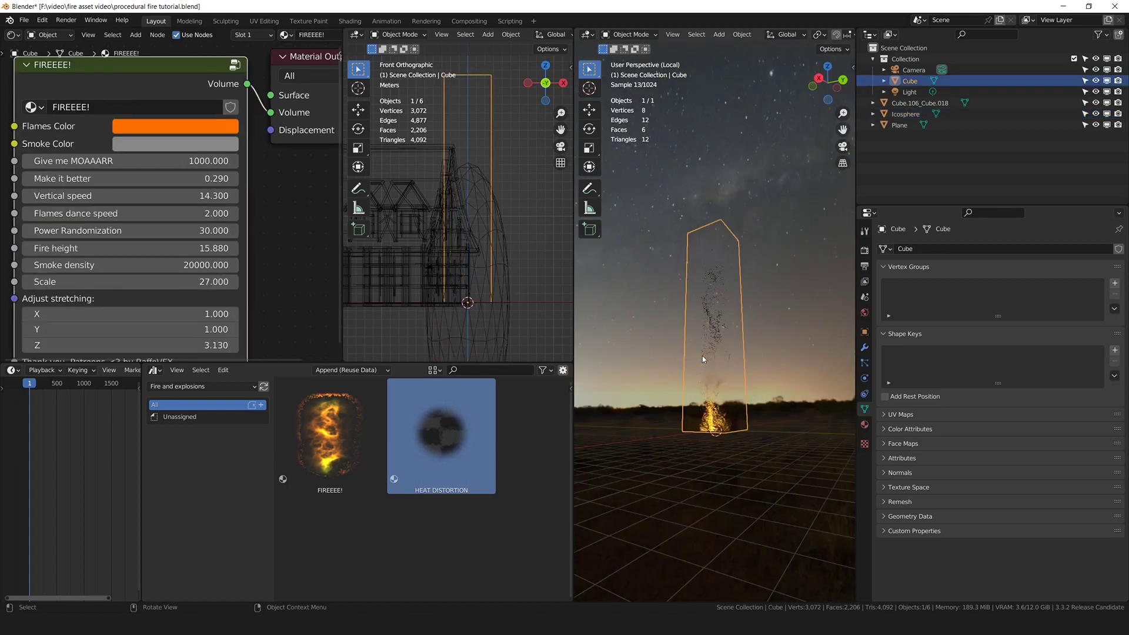
scroll(709, 398, up, 5)
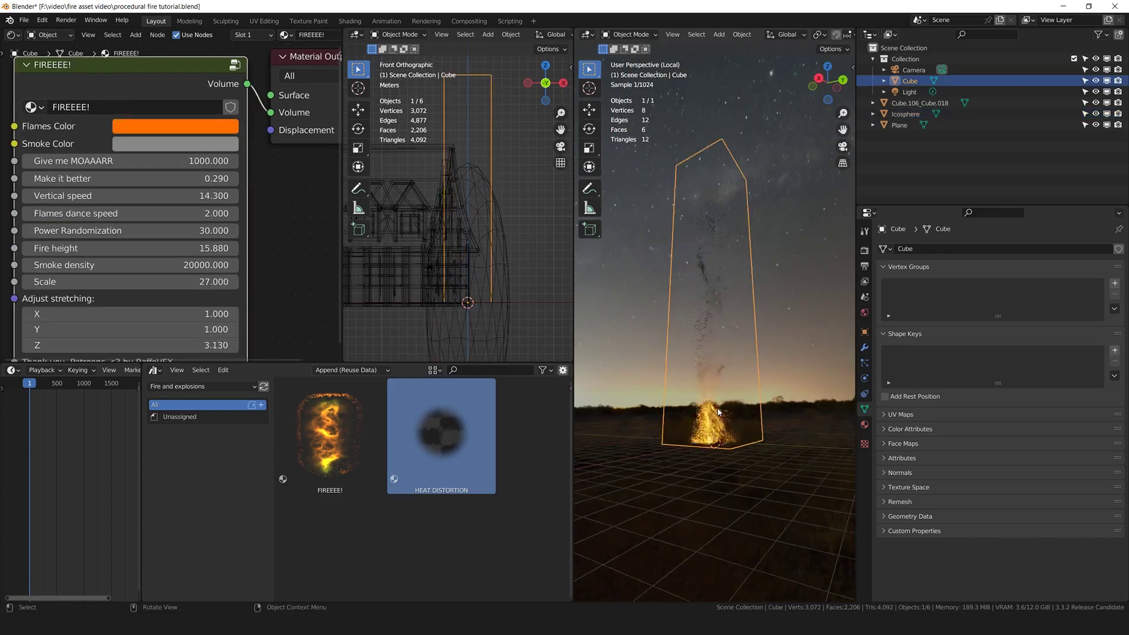
middle_drag(705, 347, 730, 464)
- Play back the isolated fire animation up close and stop at frame 82
key(space)
scroll(750, 466, up, 1)
scroll(729, 456, up, 2)
key(space)
scroll(702, 414, up, 2)
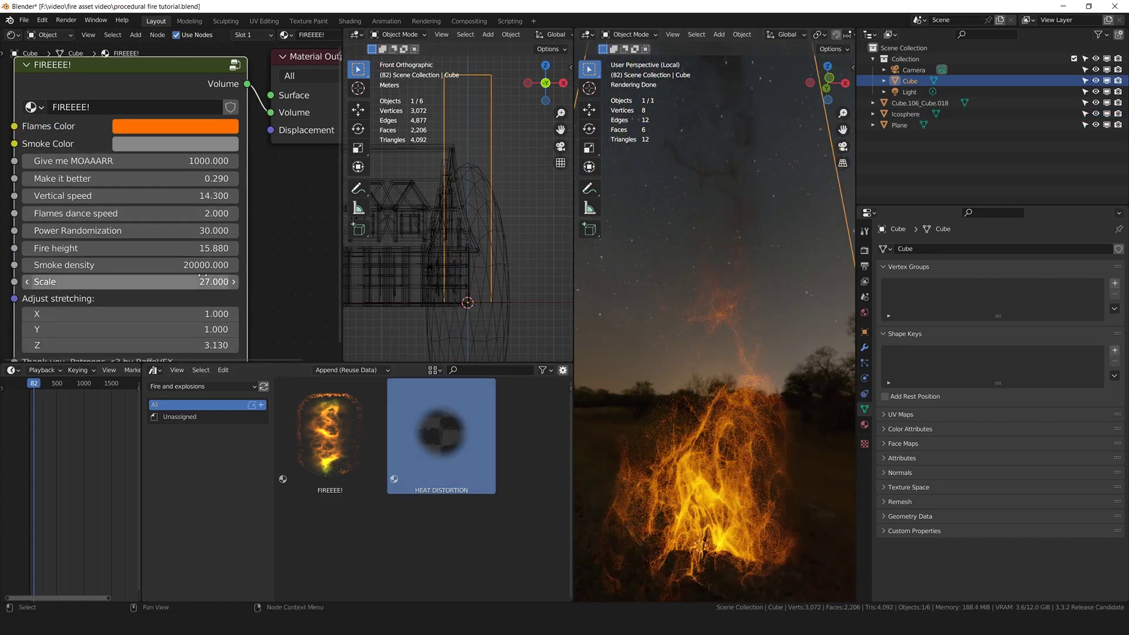
- Set the fire material's Fire height to 5.99 and Give me MOAAARR to 1200
drag(131, 248, 59, 248)
click(131, 161)
text(2000)
key(Return)
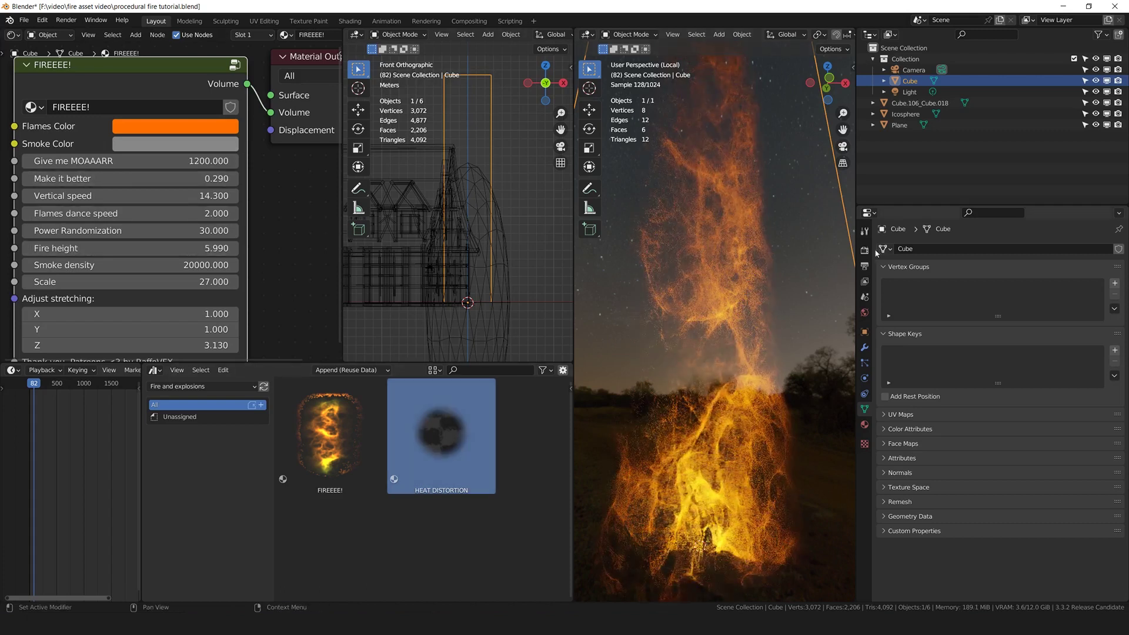
- Lower the scene's Color Management exposure to -2.284
click(865, 250)
scroll(967, 512, down, 15)
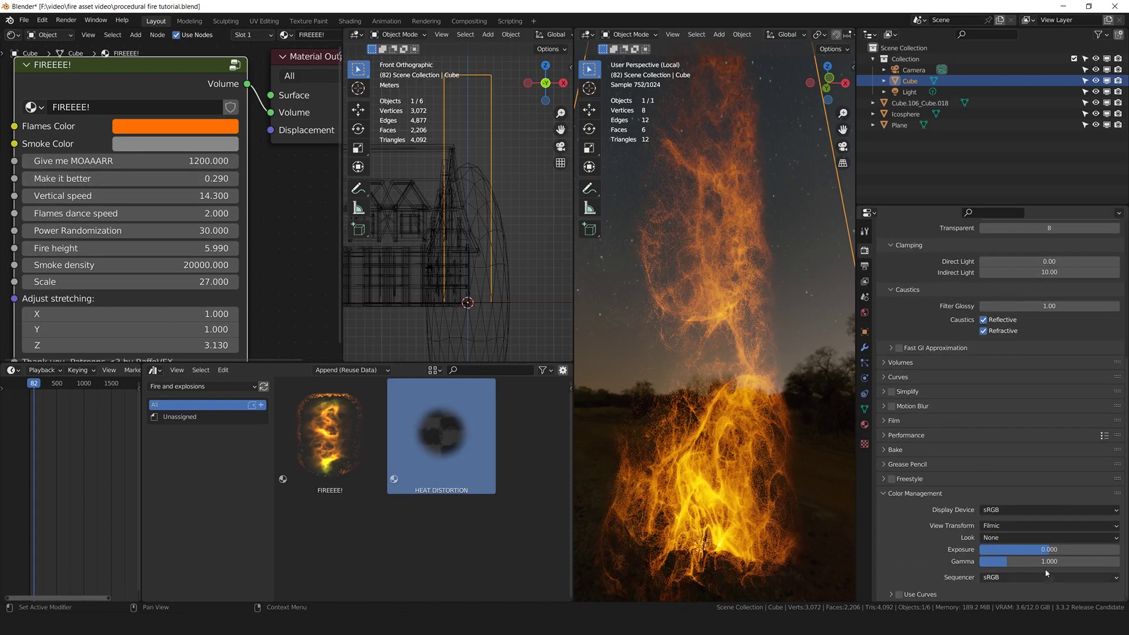
drag(1050, 549, 1010, 550)
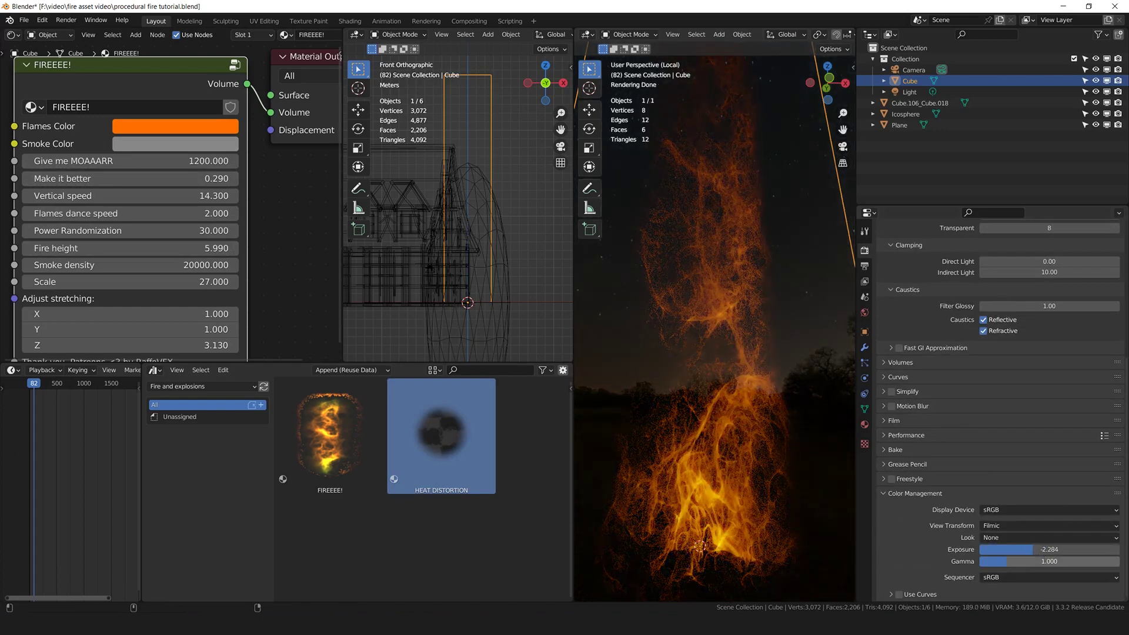
- Examine the fine flame detail inside the fire volume from close up
scroll(746, 501, up, 6)
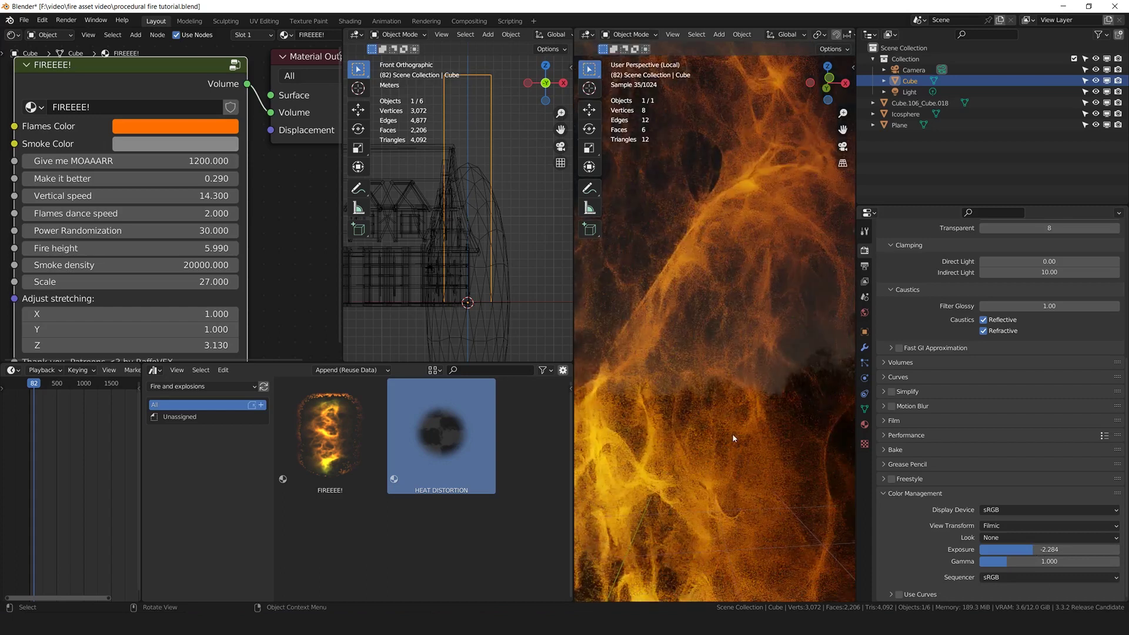
scroll(745, 427, up, 2)
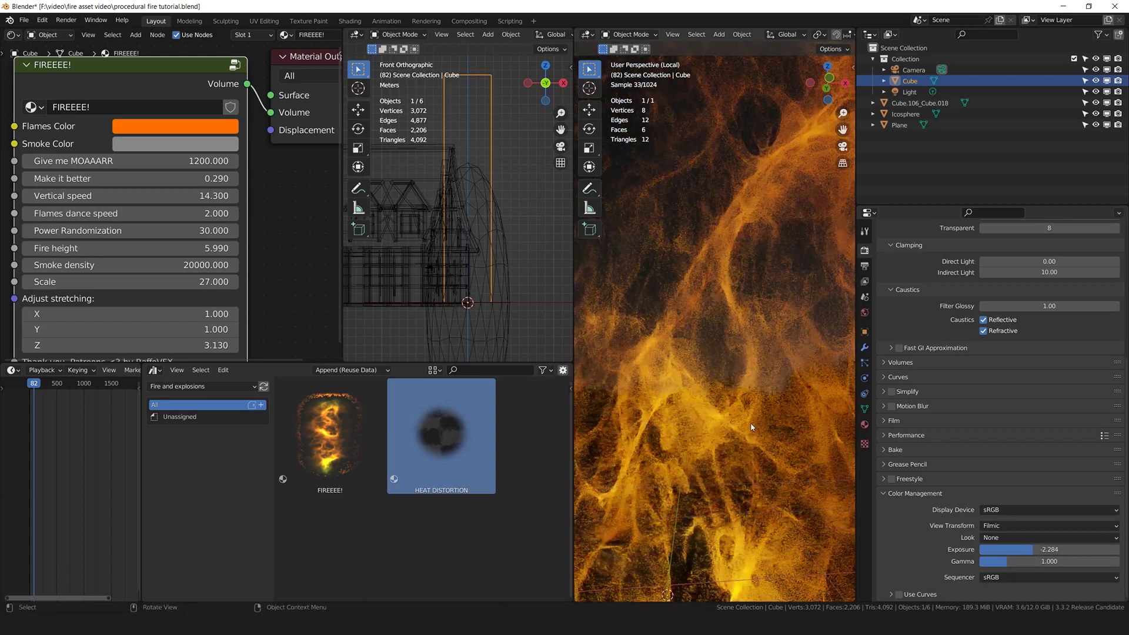
middle_drag(715, 428, 715, 422)
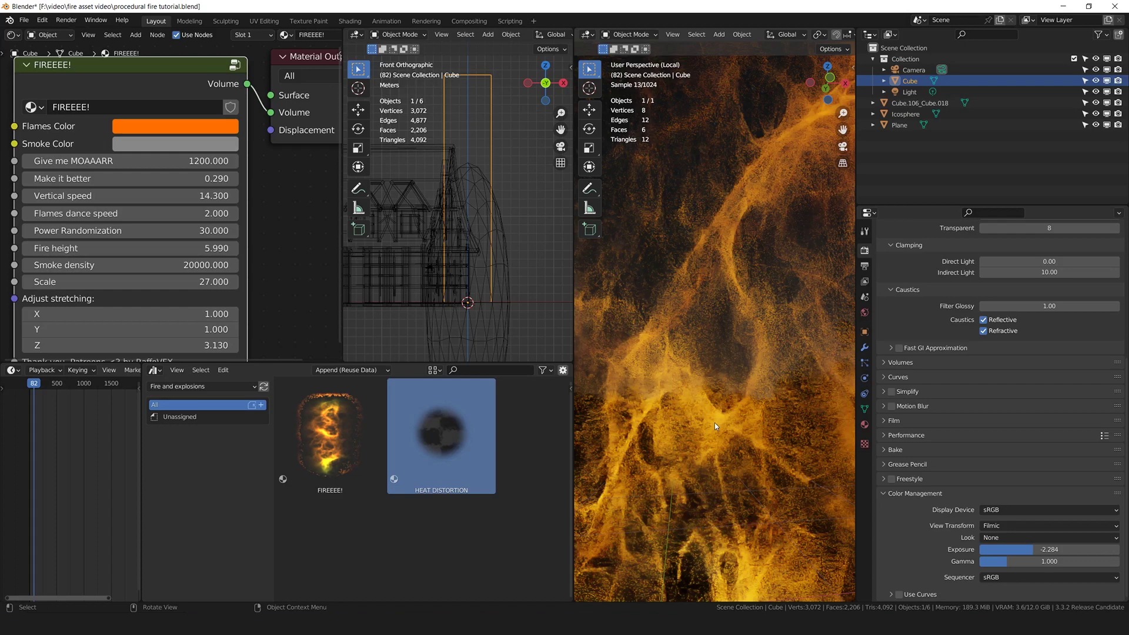
- Set the maximum Volume light bounces to 4 in the Cycles render settings
scroll(687, 403, down, 3)
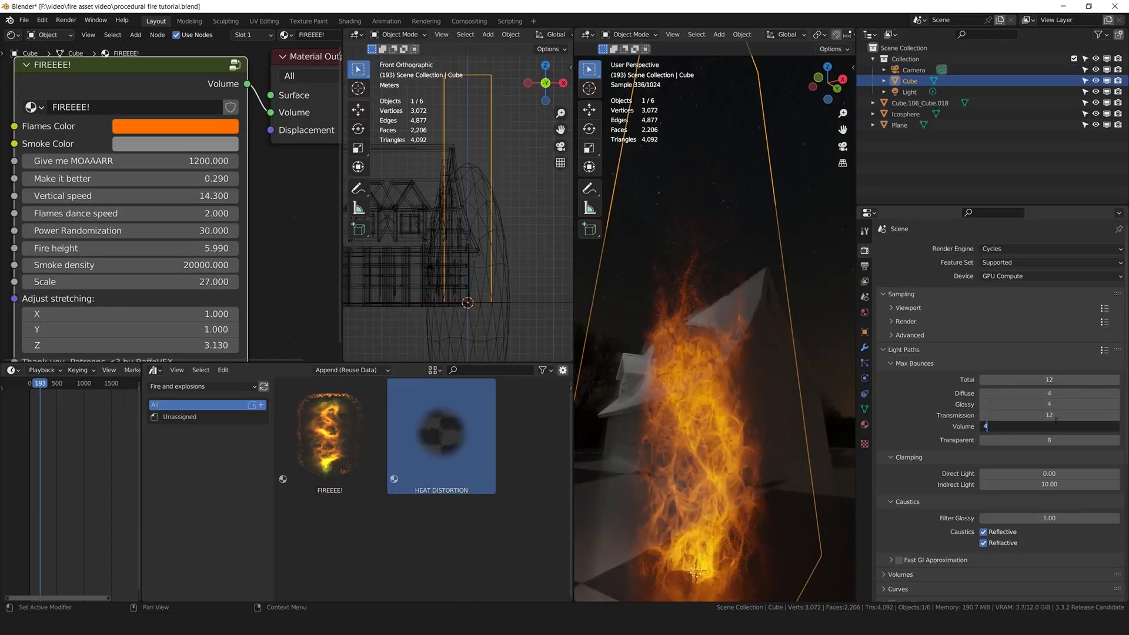
key(Return)
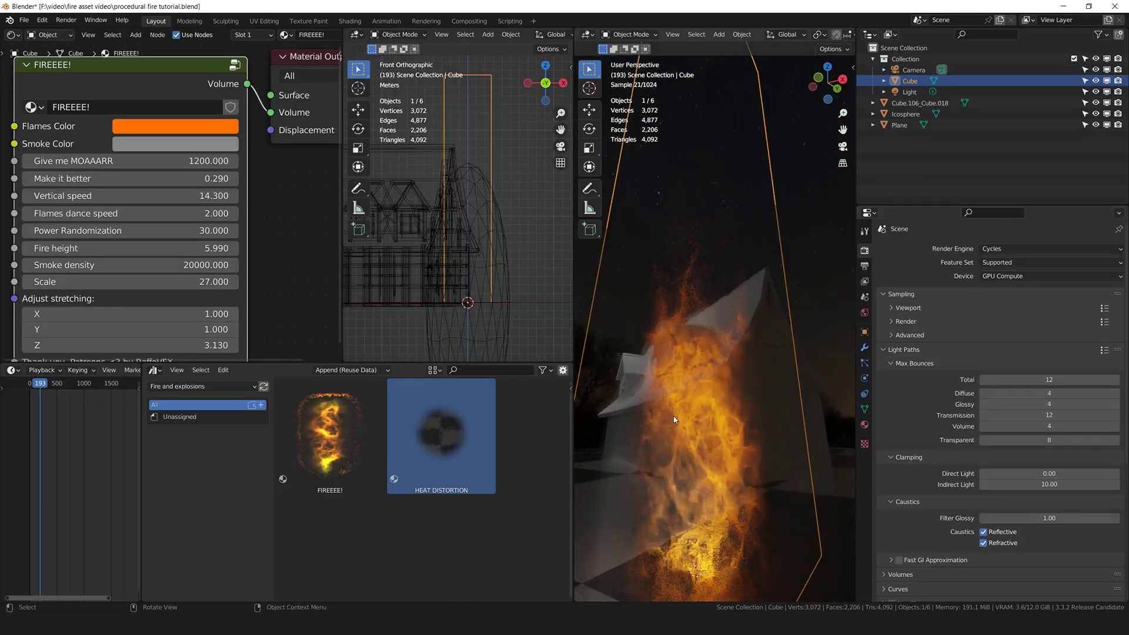
- Try rotating the fire box by about 21 degrees, and by about 15 degrees while the animation plays
key(r)
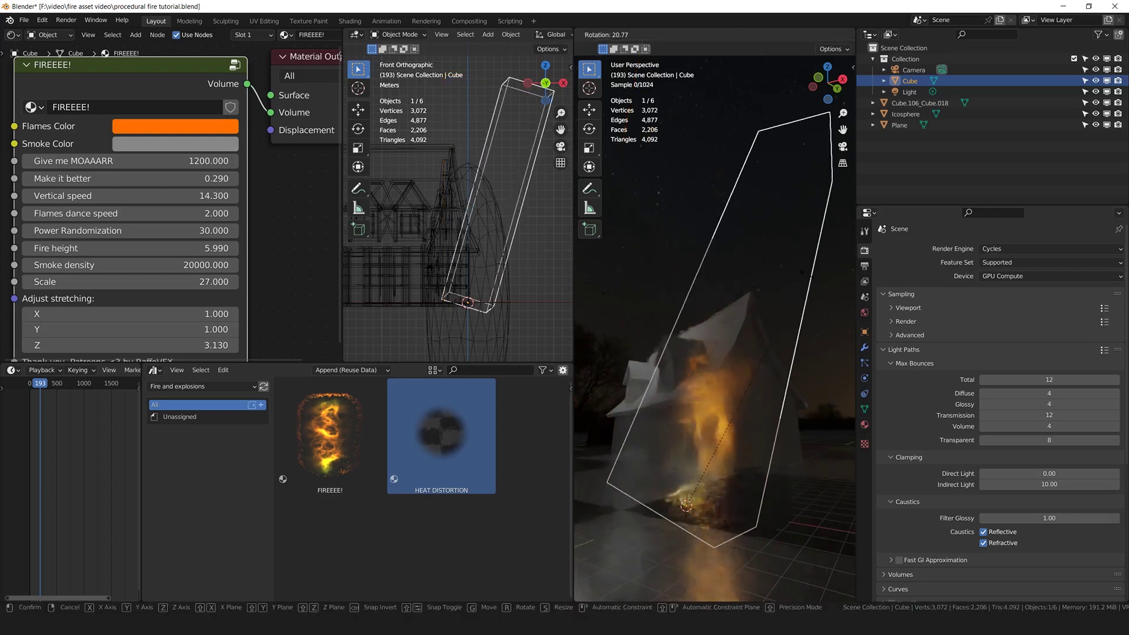
right_click(725, 280)
key(space)
scroll(724, 280, up, 3)
key(r)
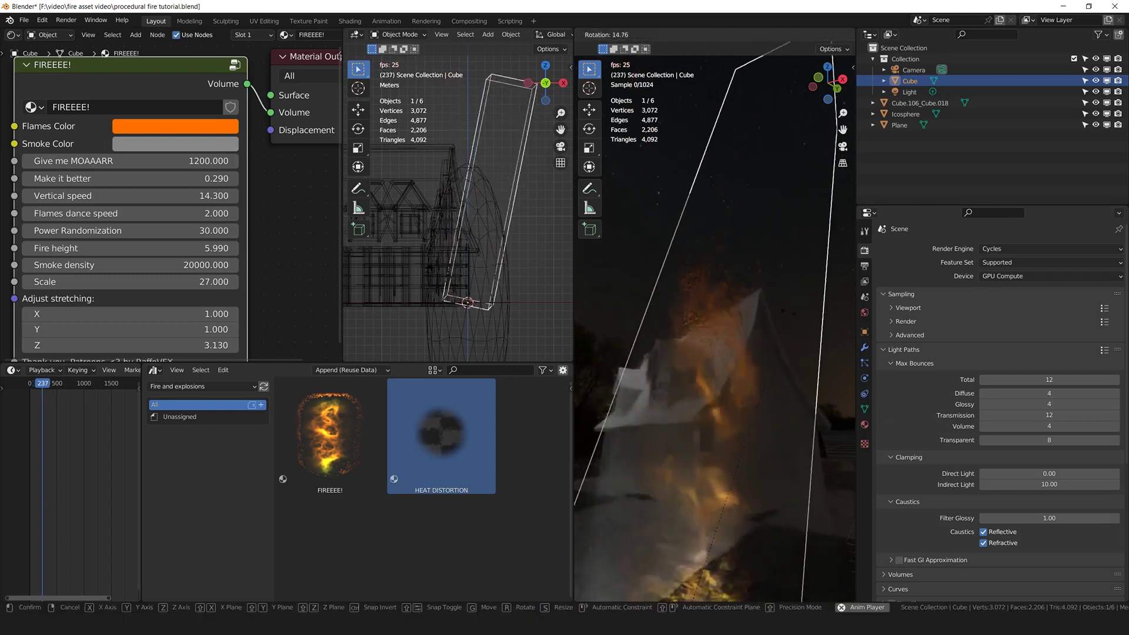
right_click(737, 384)
- Watch the fire animation in front of the house and stop playback at frame 422
scroll(736, 385, down, 2)
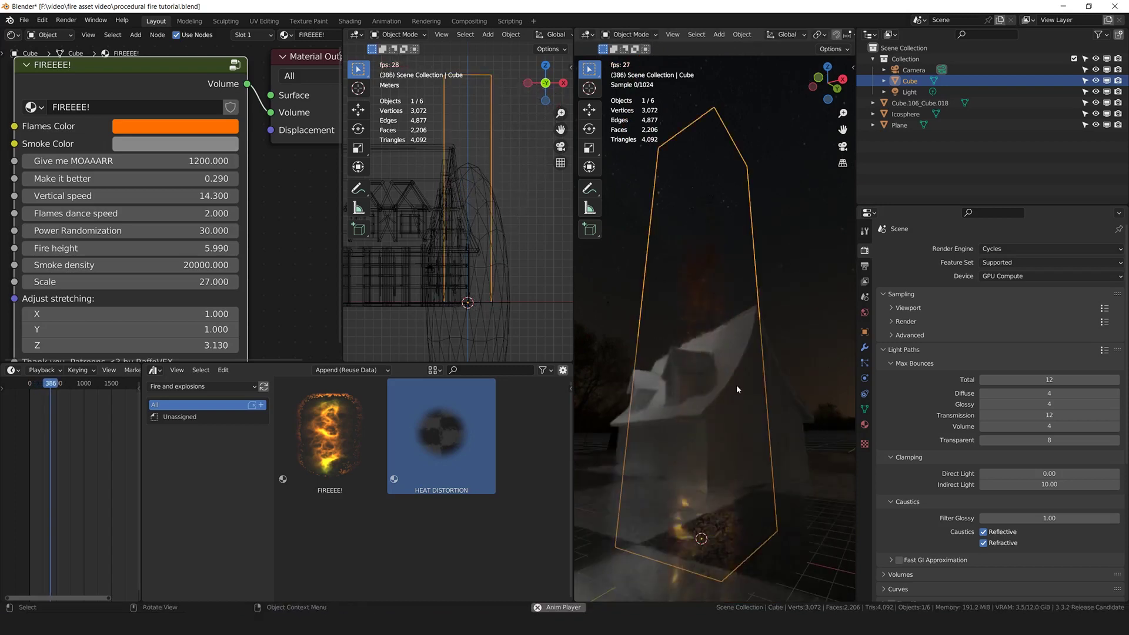
scroll(721, 447, up, 3)
key(space)
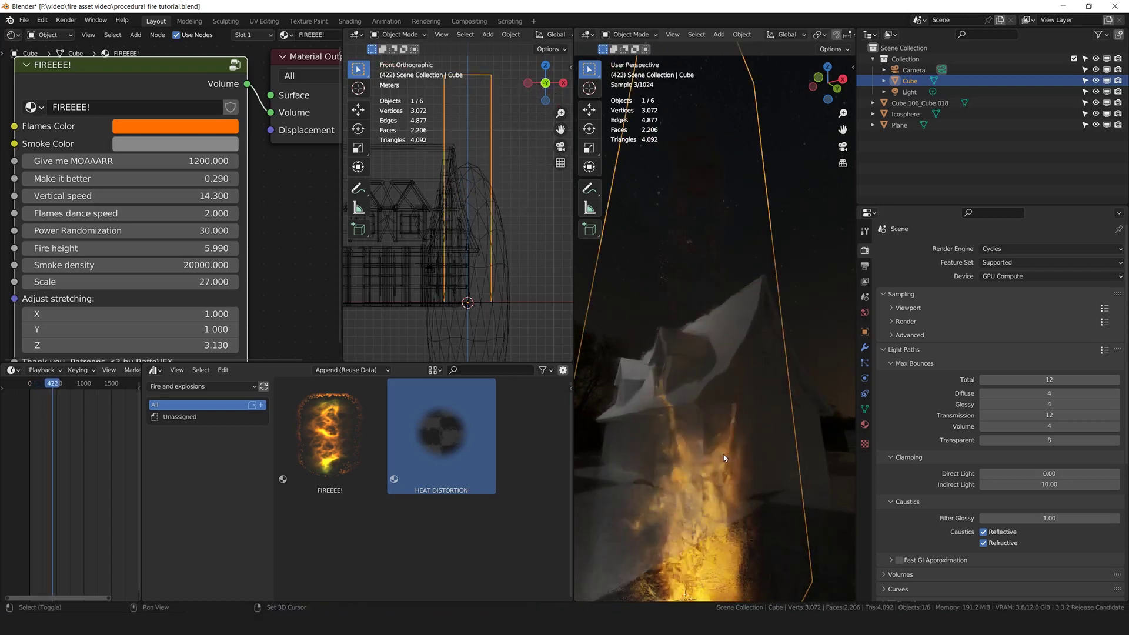
scroll(718, 434, up, 2)
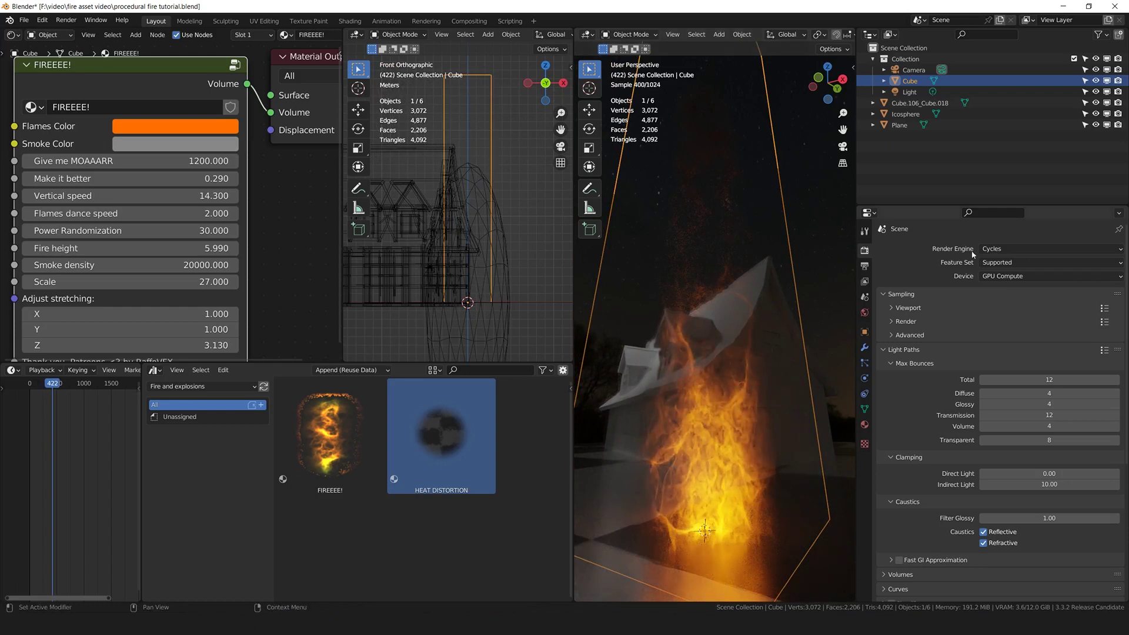
- Switch the render engine to Eevee and set the heat distortion icosphere's "Eevee (0) or Cycles (1) ?" value to 0
click(1027, 249)
click(1018, 262)
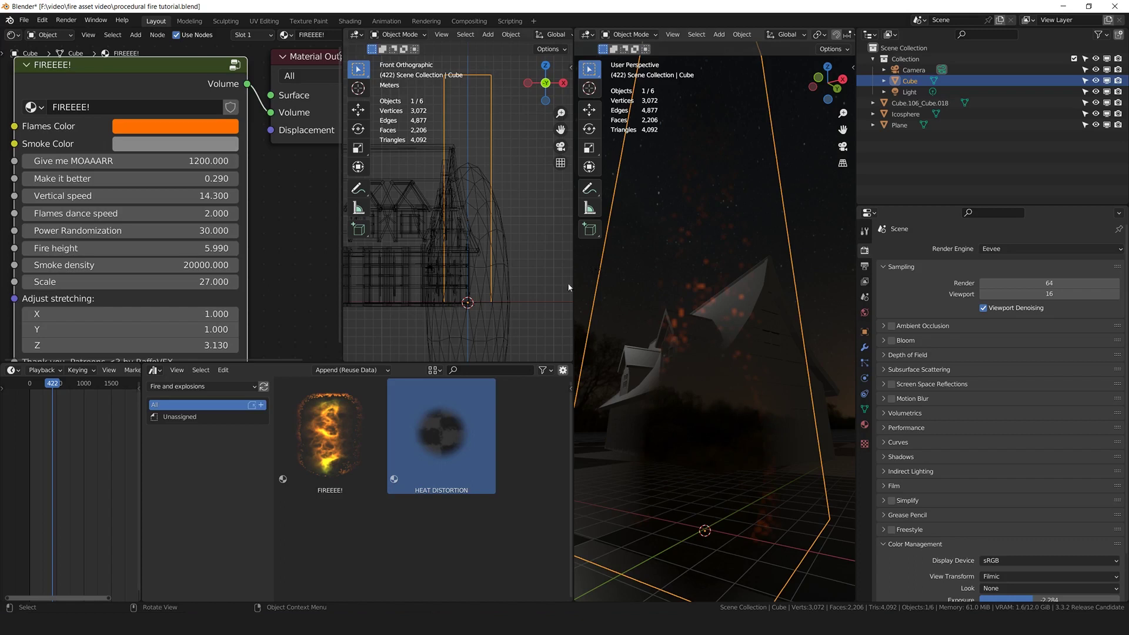
click(483, 270)
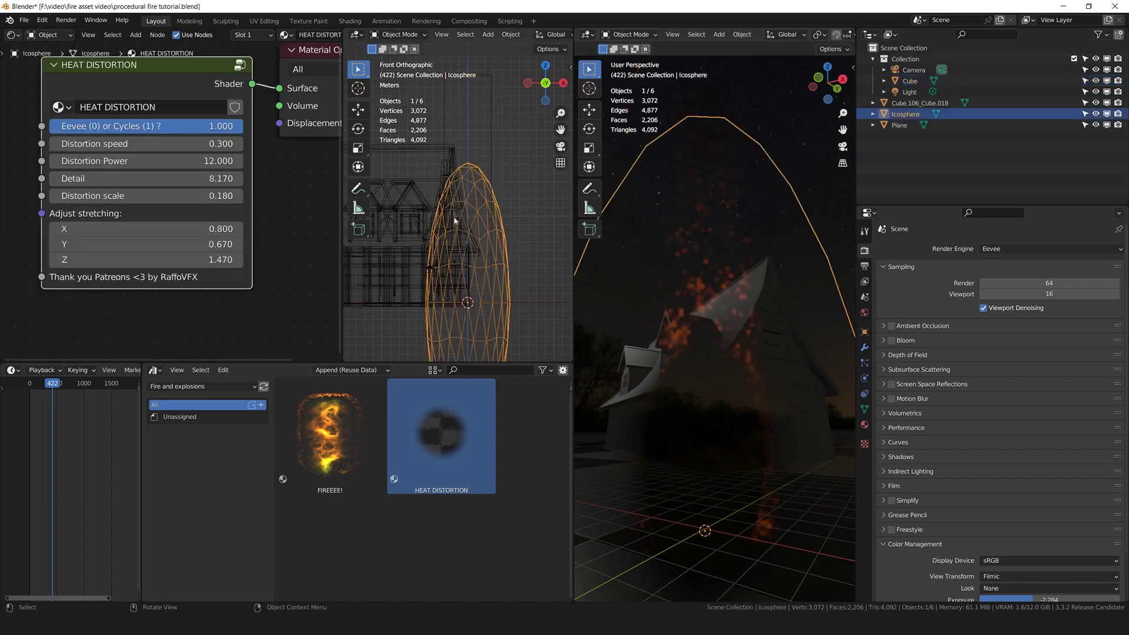
middle_drag(182, 224, 188, 262)
scroll(189, 262, down, 1)
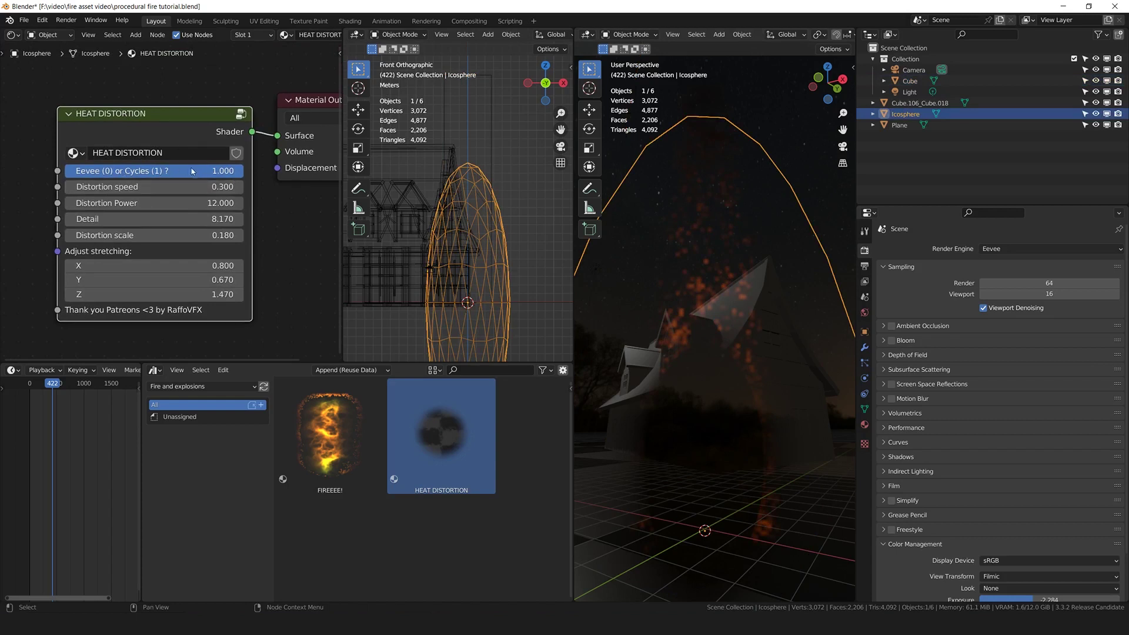
click(147, 177)
key(Escape)
drag(148, 171, 51, 174)
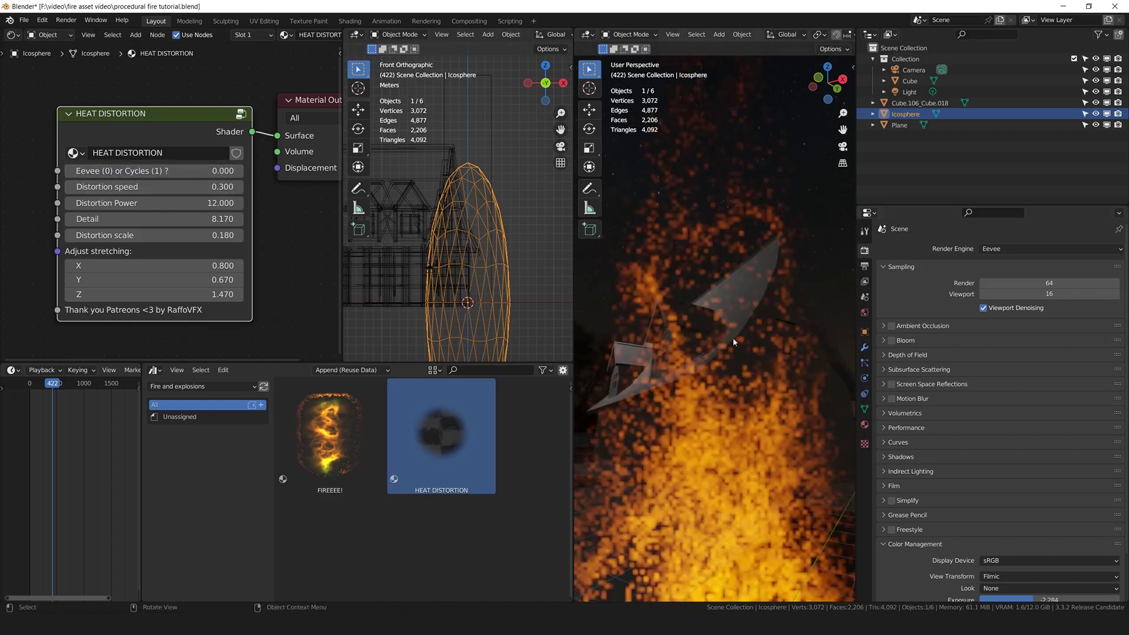
- Set both the viewport and render sample counts to 512 for Eevee
scroll(734, 342, down, 5)
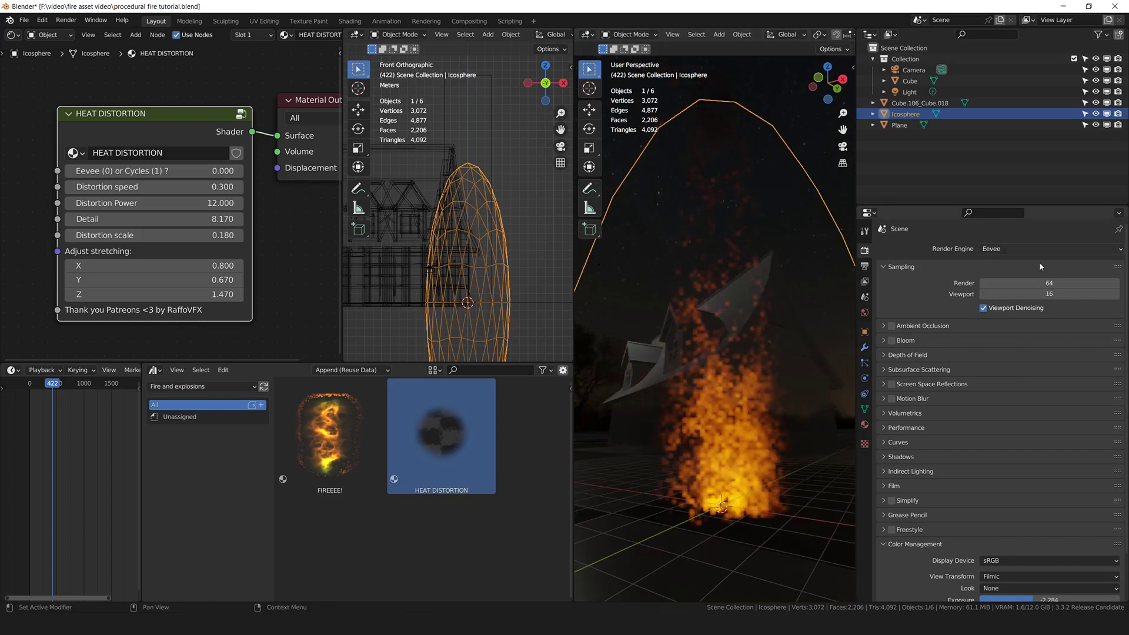
text(512)
key(Return)
click(1059, 284)
text(512)
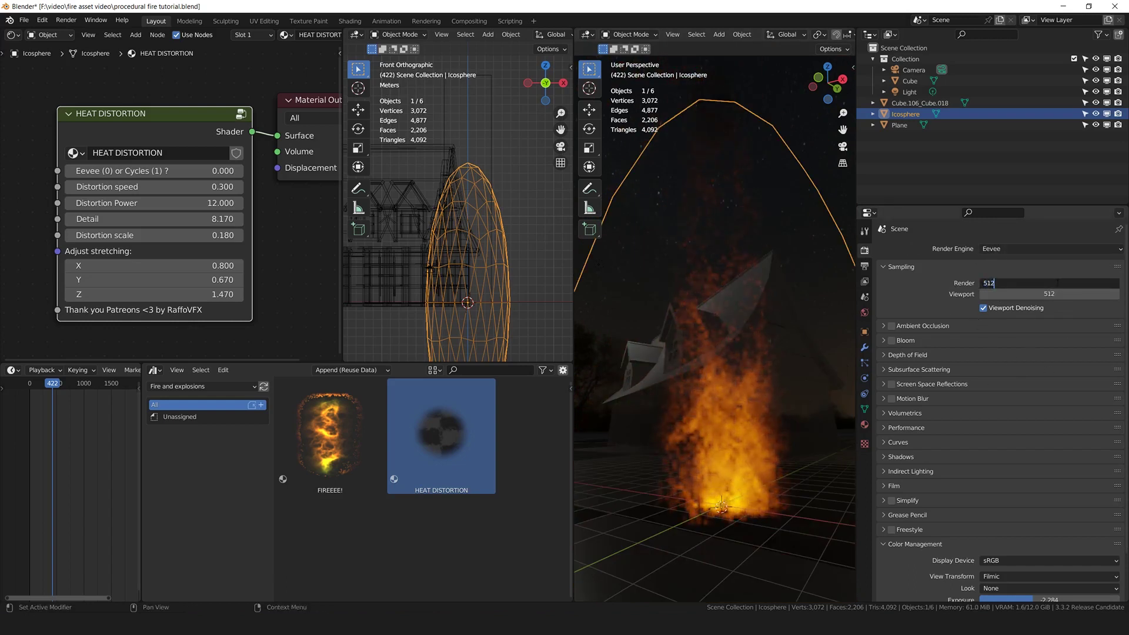
key(Return)
- Enable Bloom with an intensity of 0.1, and enable Screen Space Reflections with Refraction
click(892, 341)
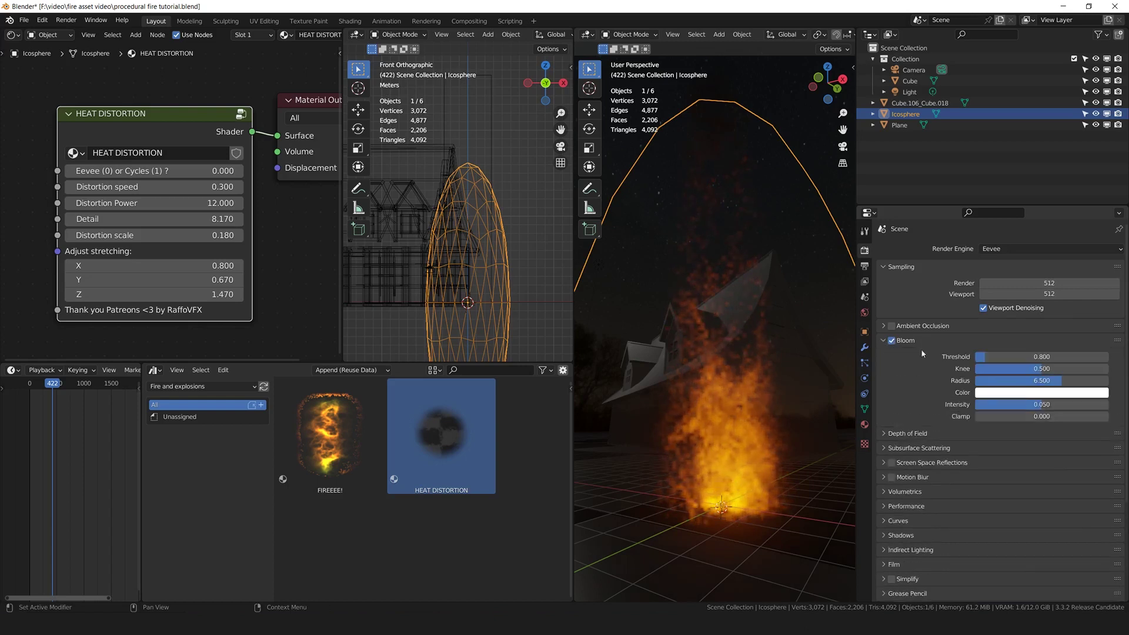
drag(1042, 405, 1109, 404)
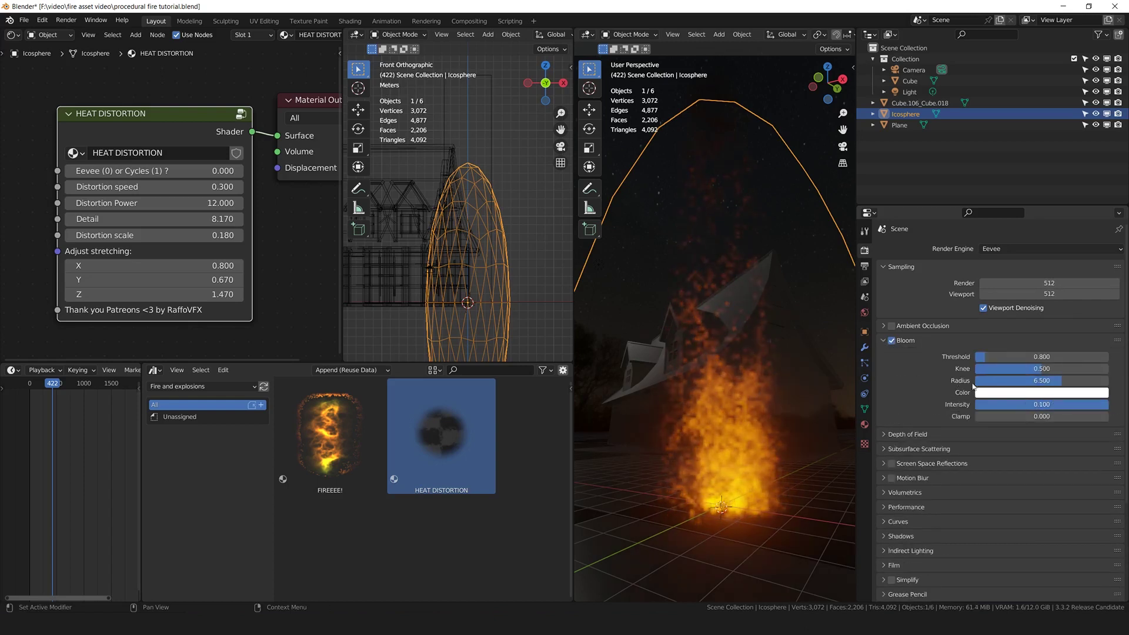
click(883, 341)
click(890, 386)
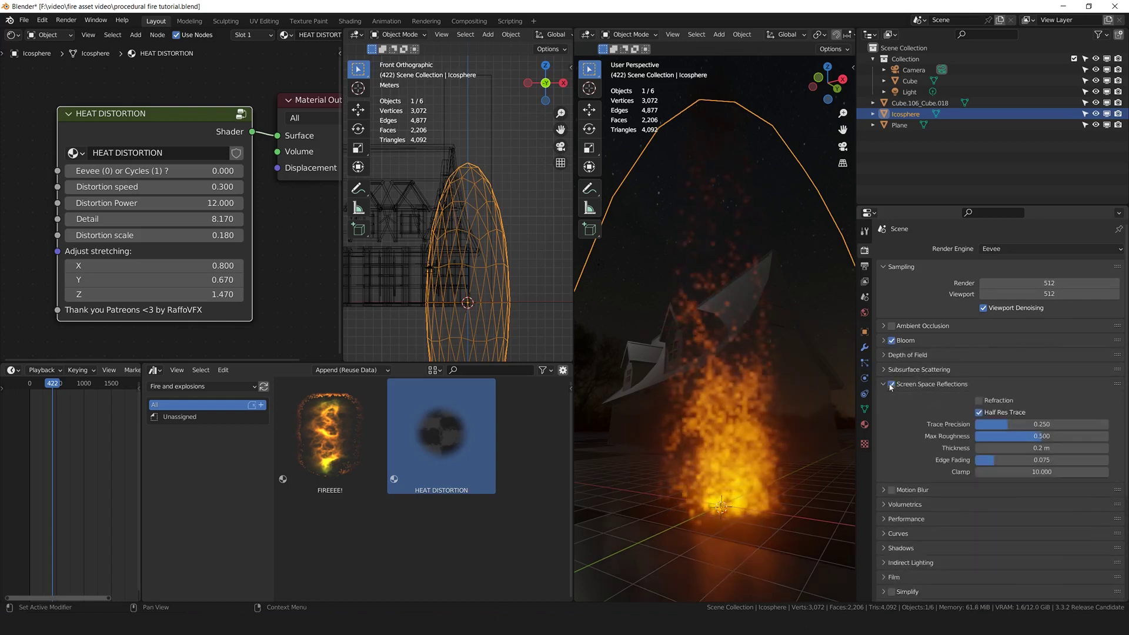
click(980, 401)
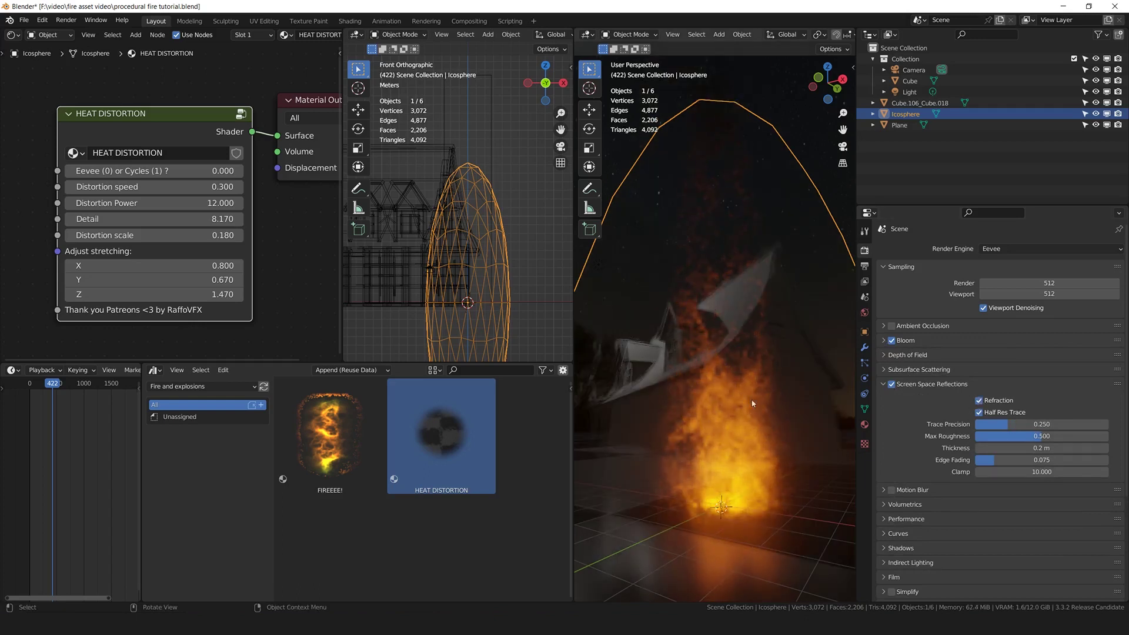
- Set the HEAT DISTORTION material's Distortion speed to 0.860 while the animation plays
key(space)
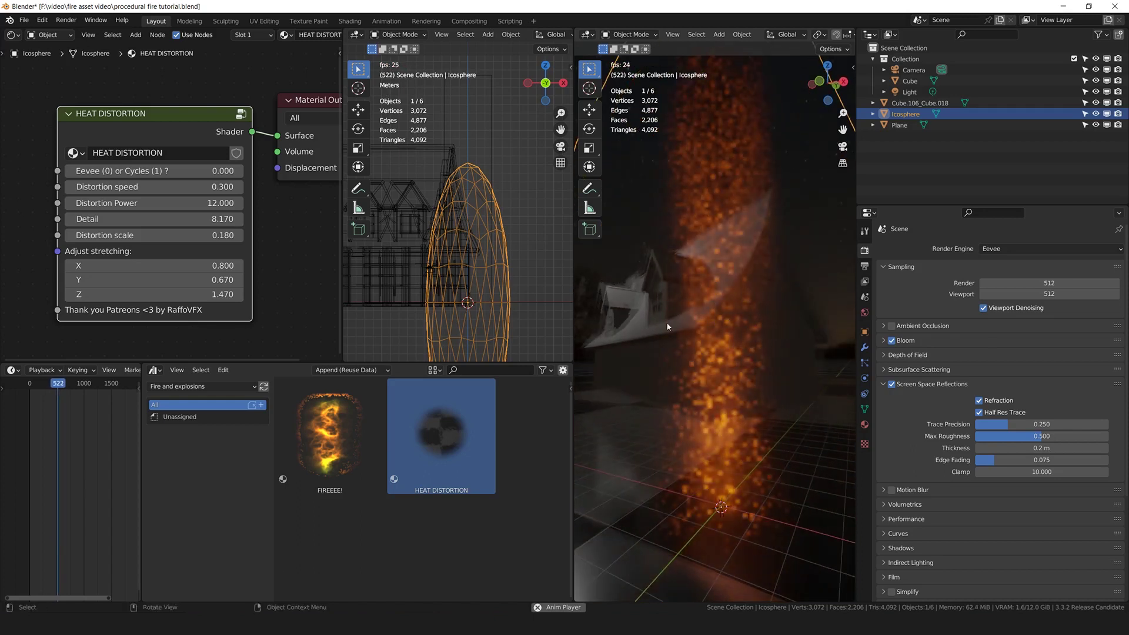
drag(217, 187, 281, 188)
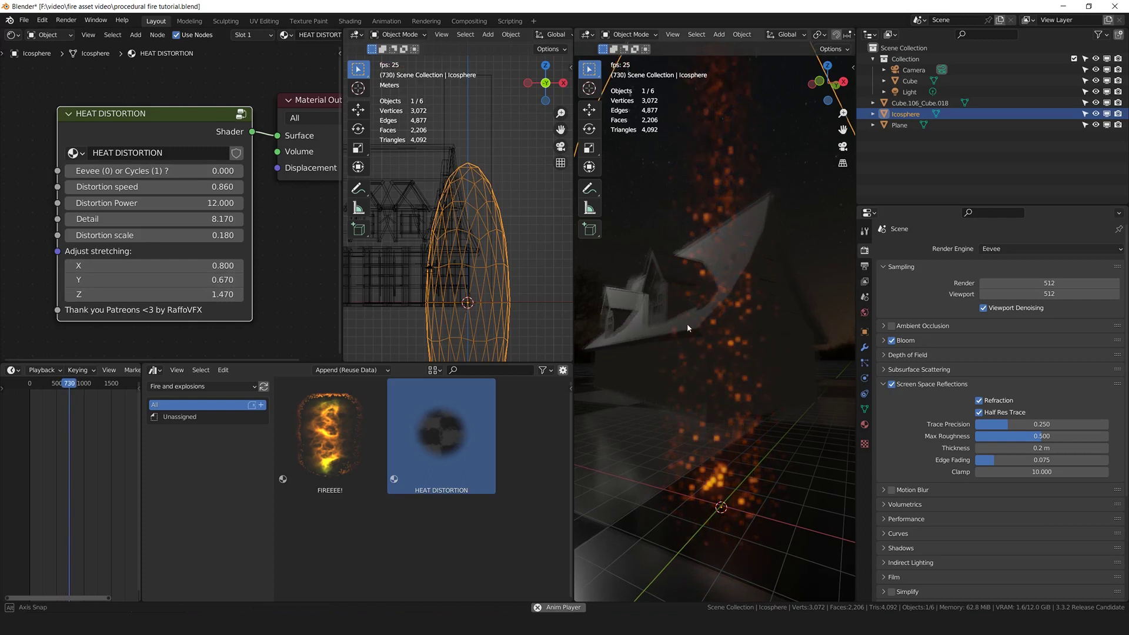
middle_drag(687, 322, 681, 309)
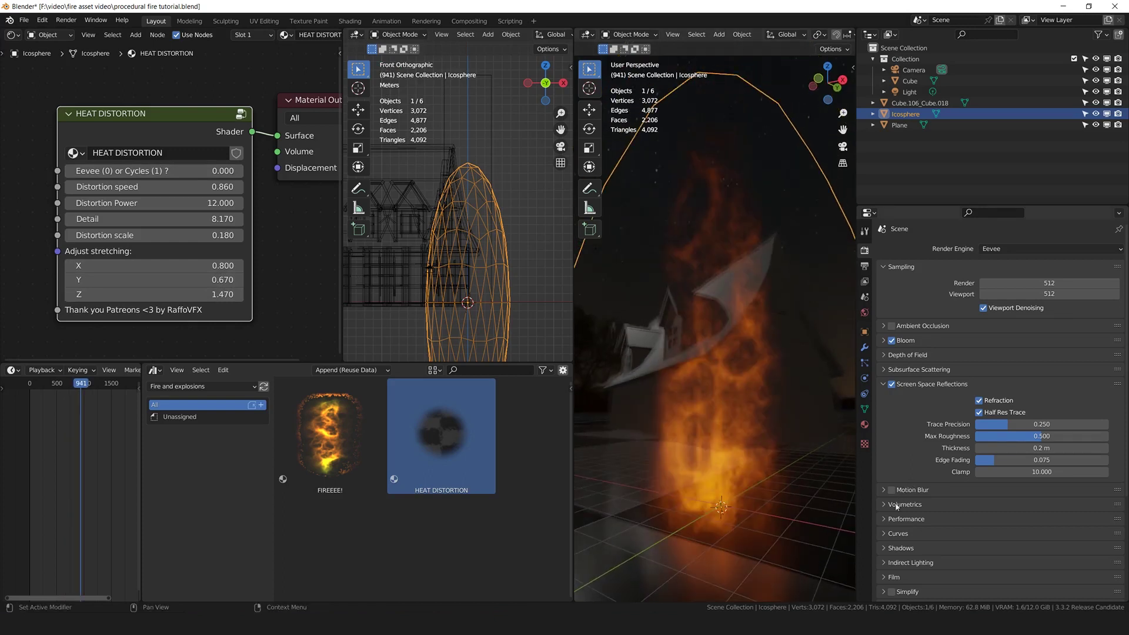
- Set the Eevee volumetrics tile size to 2 px and the volumetric End distance to 22.7 m
click(897, 505)
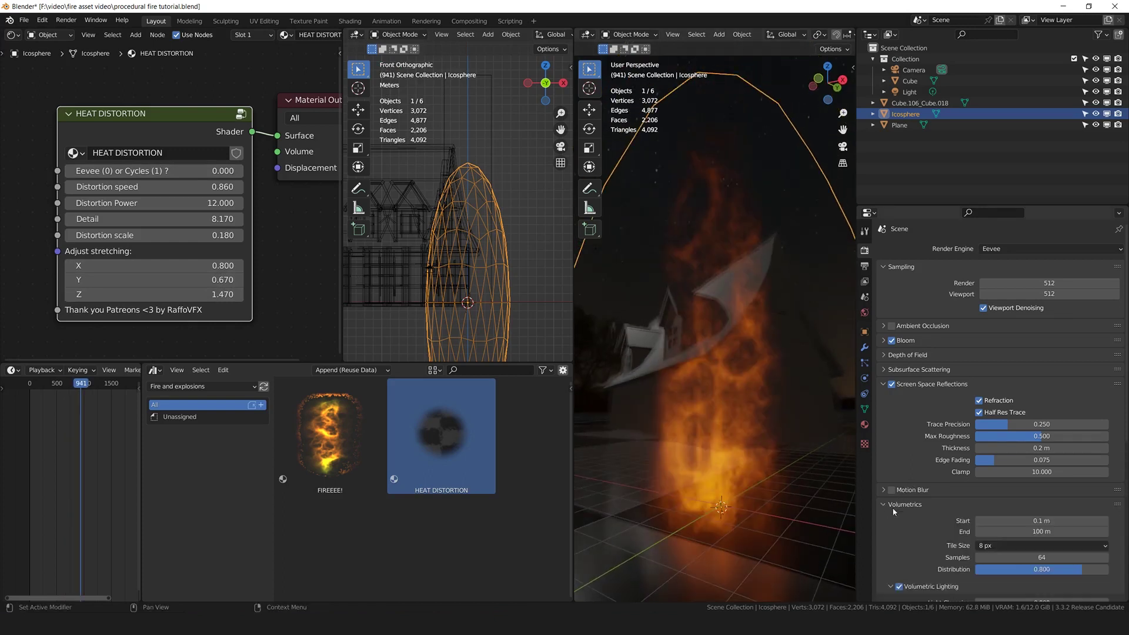
scroll(906, 503, down, 3)
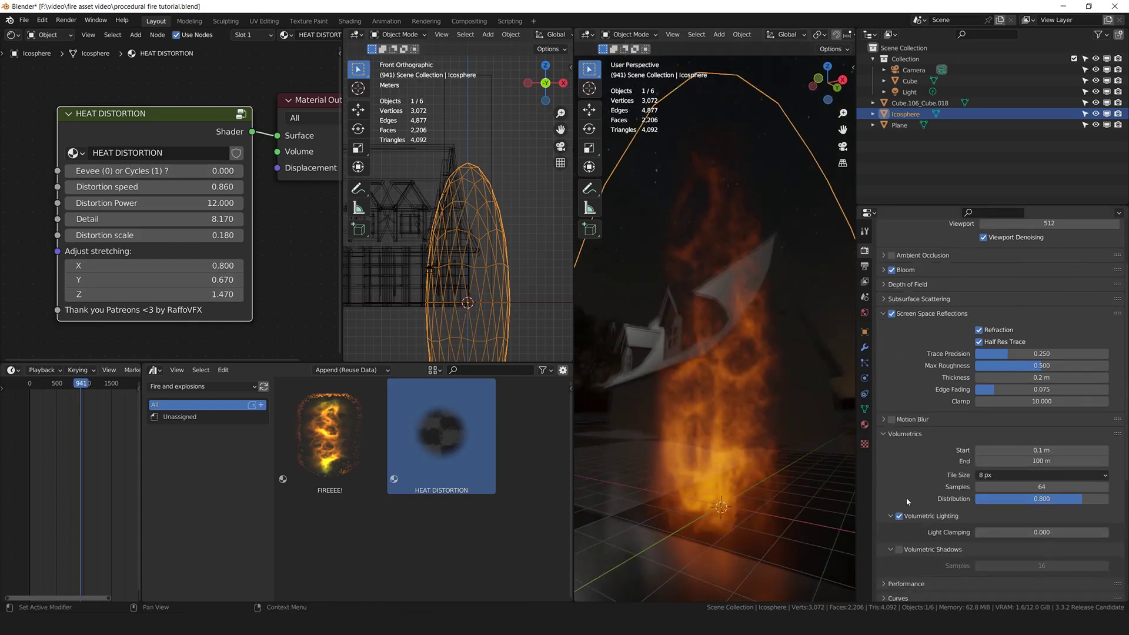
click(998, 474)
click(992, 488)
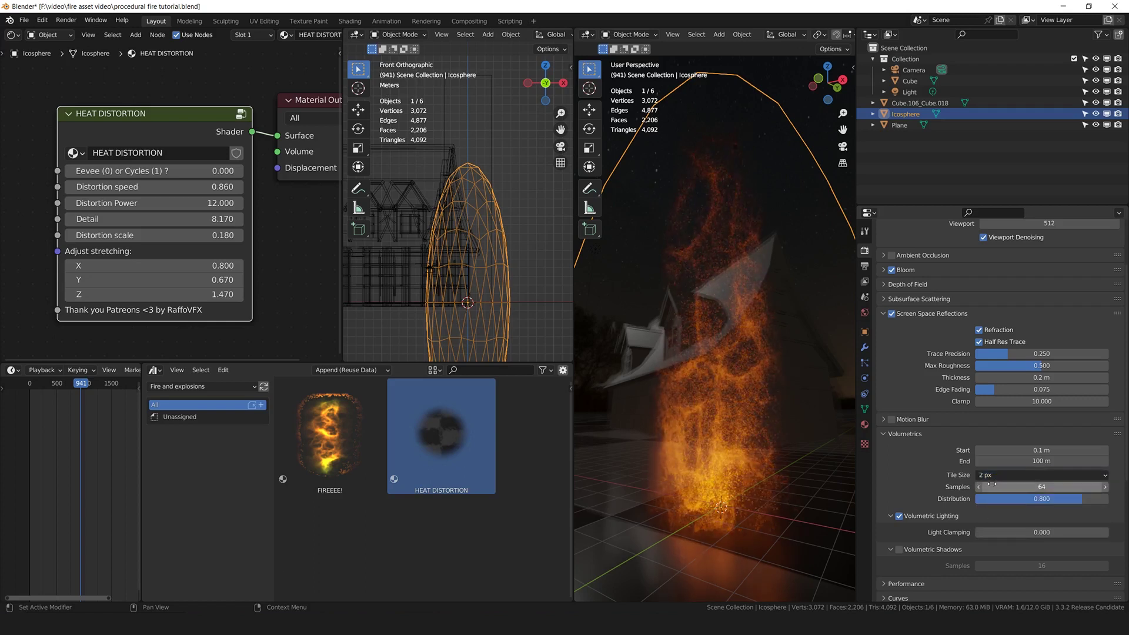
scroll(975, 406, down, 3)
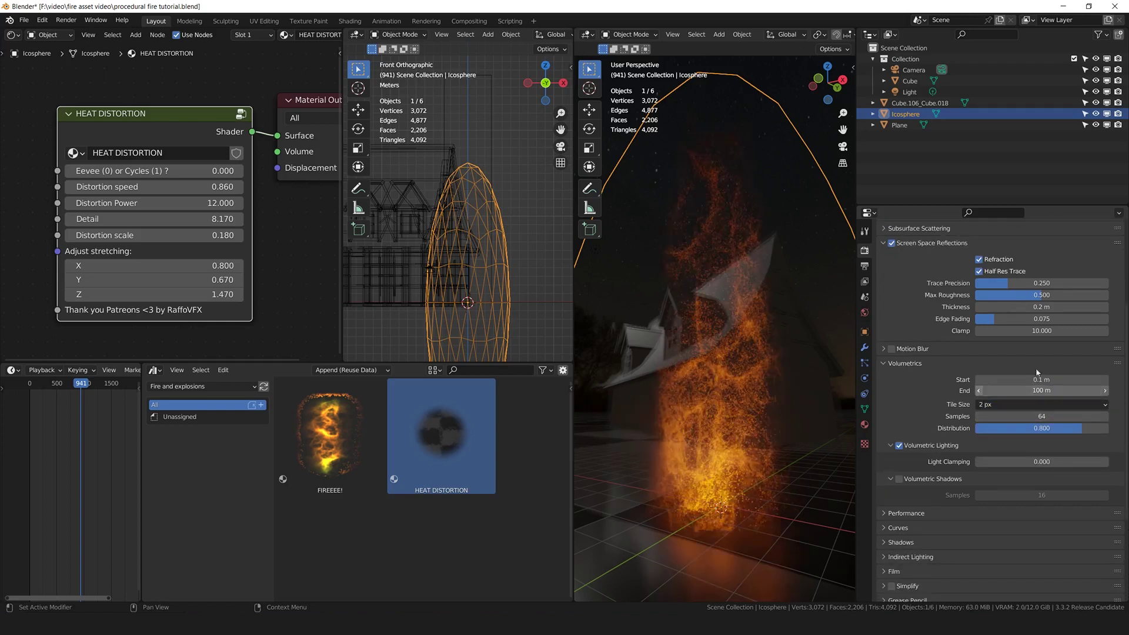
drag(1042, 379, 964, 391)
right_click(1042, 379)
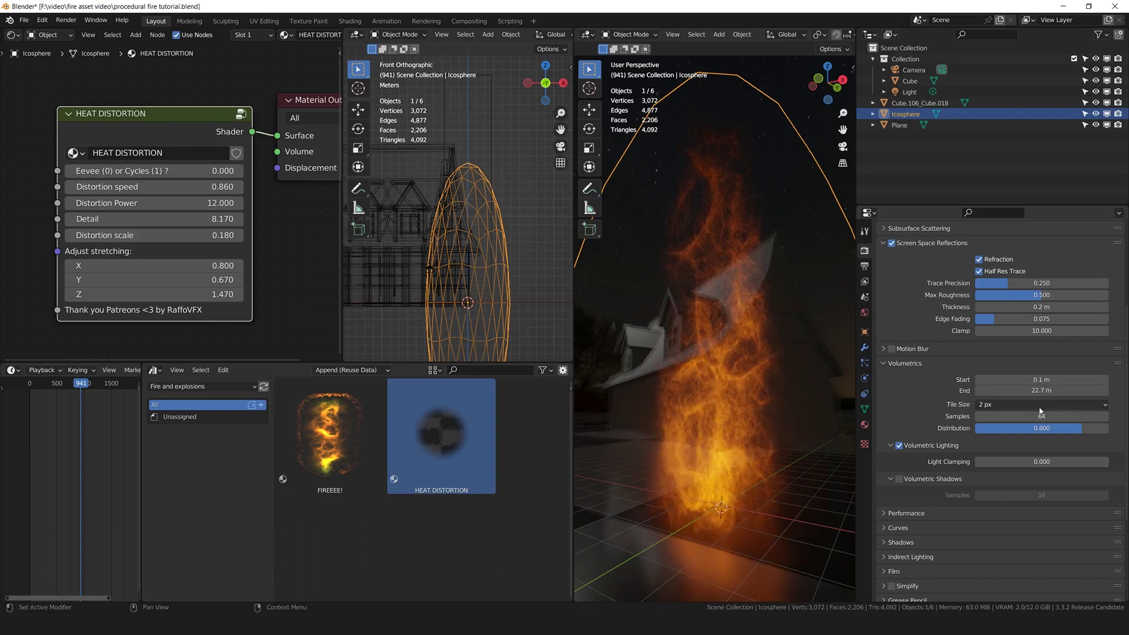
- Set the volumetric samples to 128 and the sample distribution to 1.000
click(1036, 416)
text(128)
key(Return)
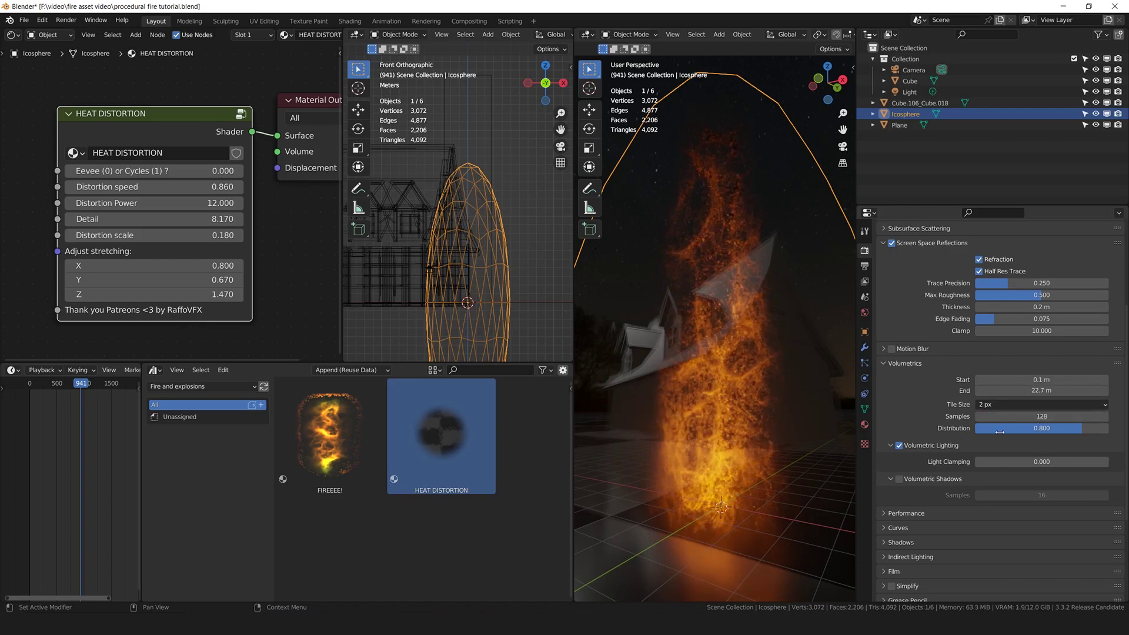
drag(1061, 430, 1109, 430)
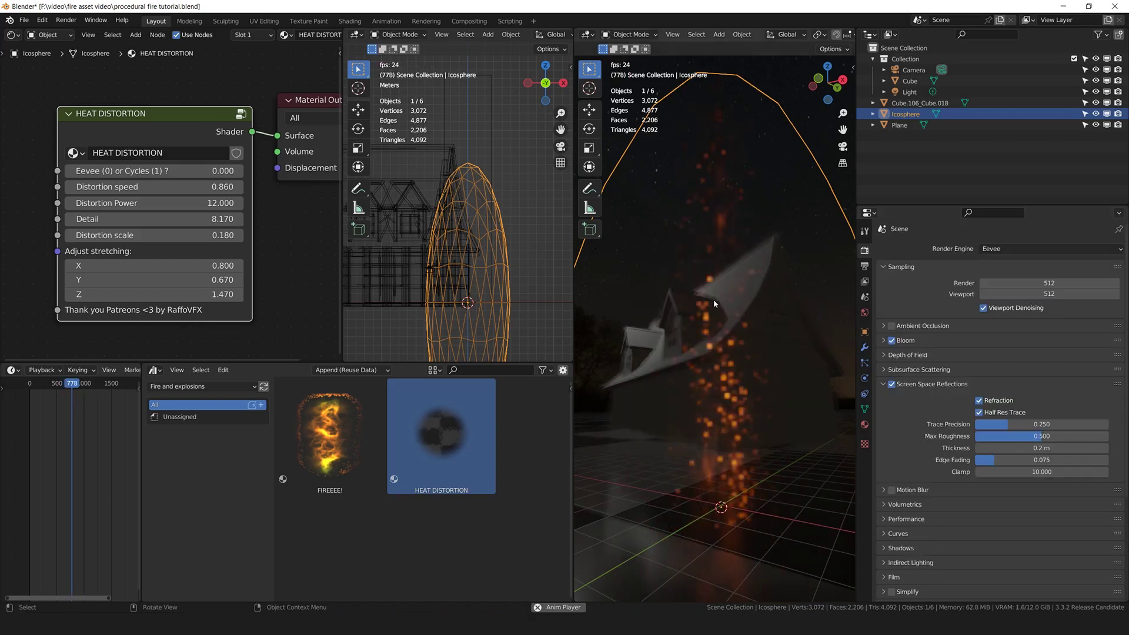
- Play and pause the animation to check how the fire looks in Eevee
drag(131, 176, 70, 176)
key(space)
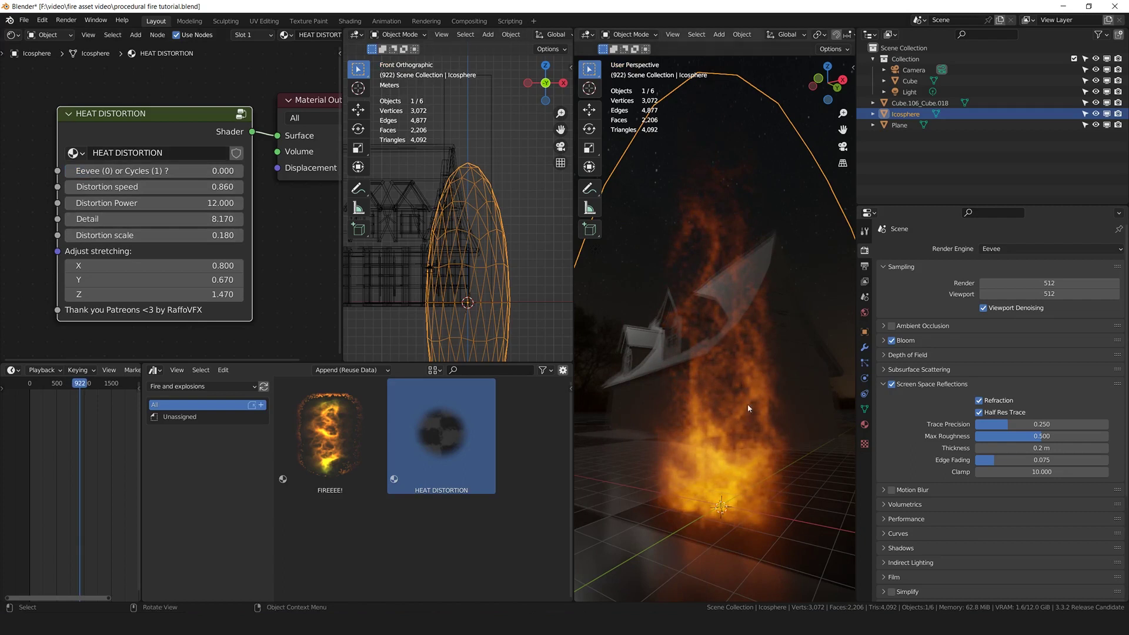
key(space)
key(space)
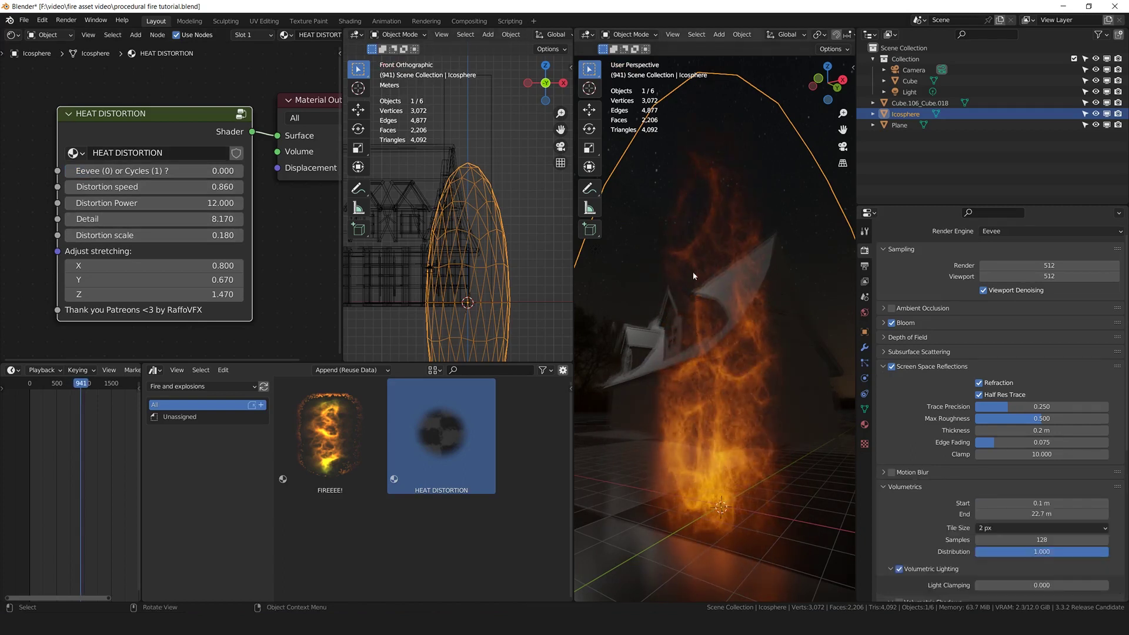
key(space)
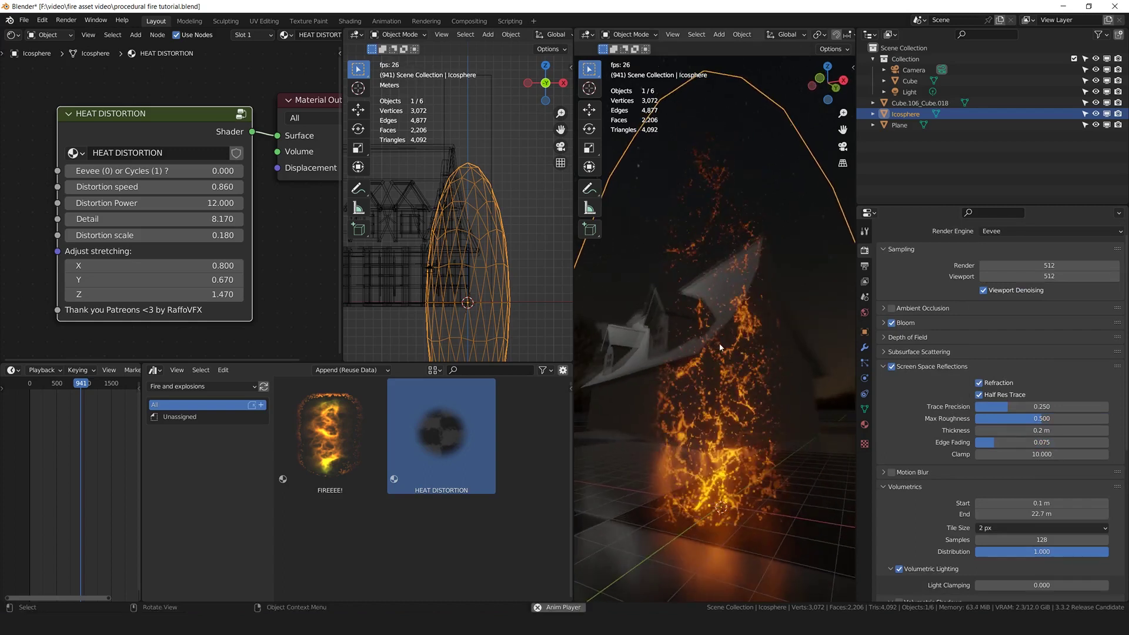
- Give the point light a light orange color and a power of 10000 W
click(916, 93)
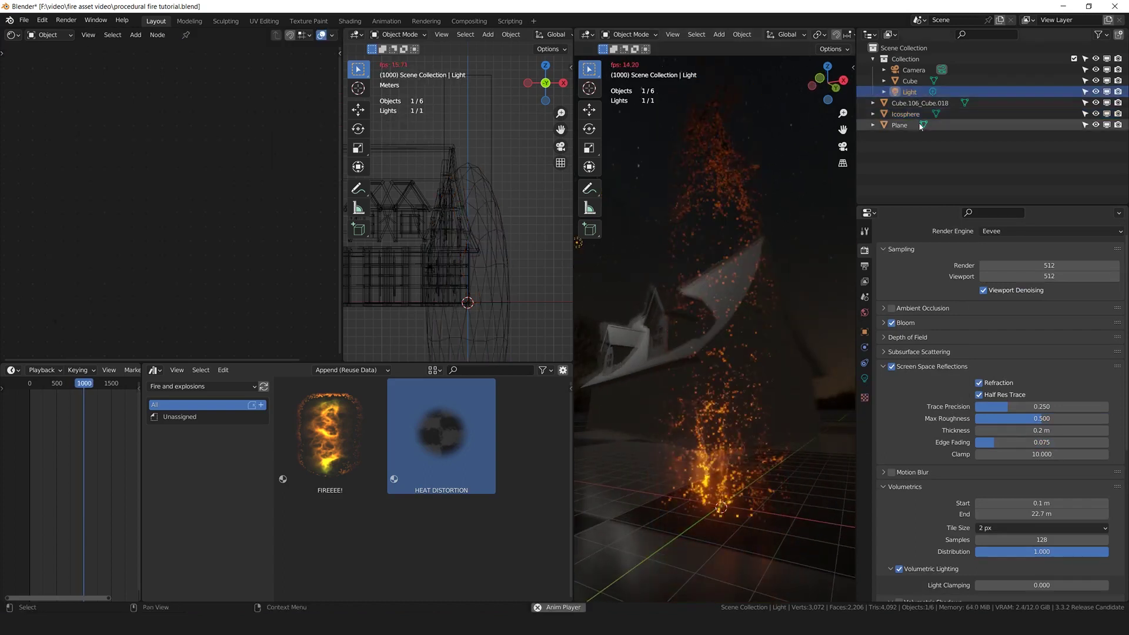
click(865, 379)
click(1025, 313)
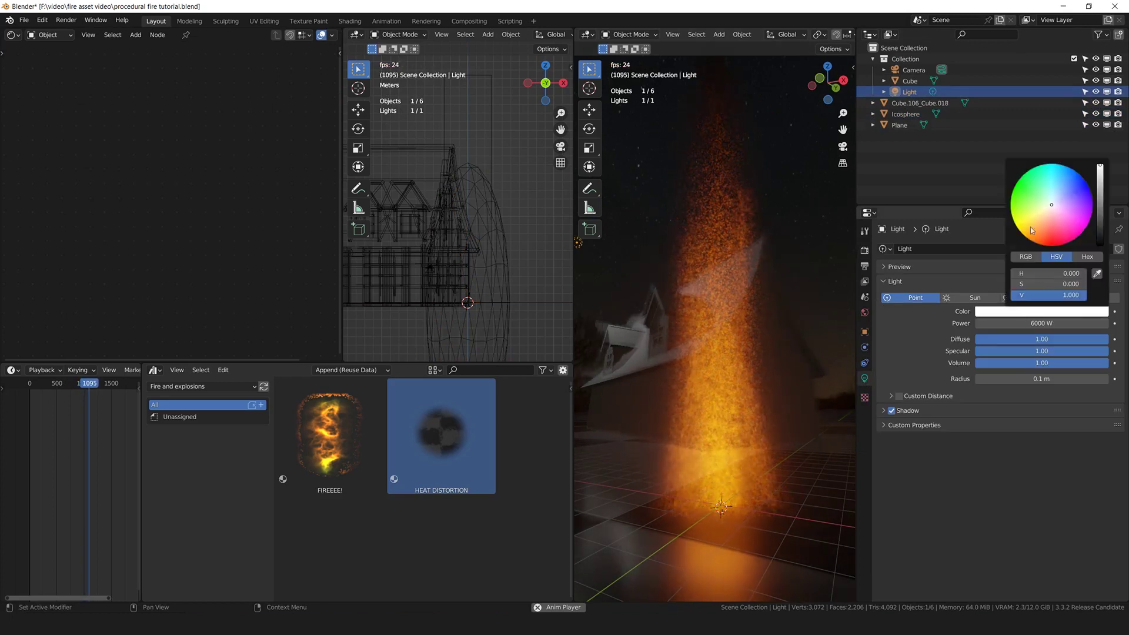
drag(1052, 206, 1045, 224)
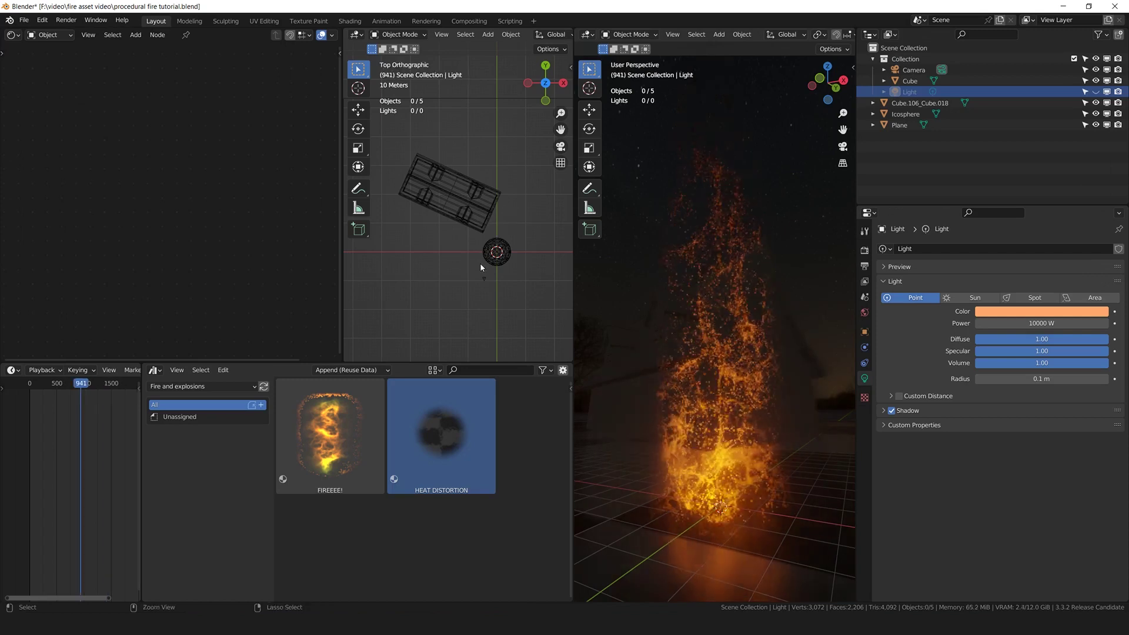
- Move the point light in the top view onto the fire so that it illuminates the ground and house
key(g)
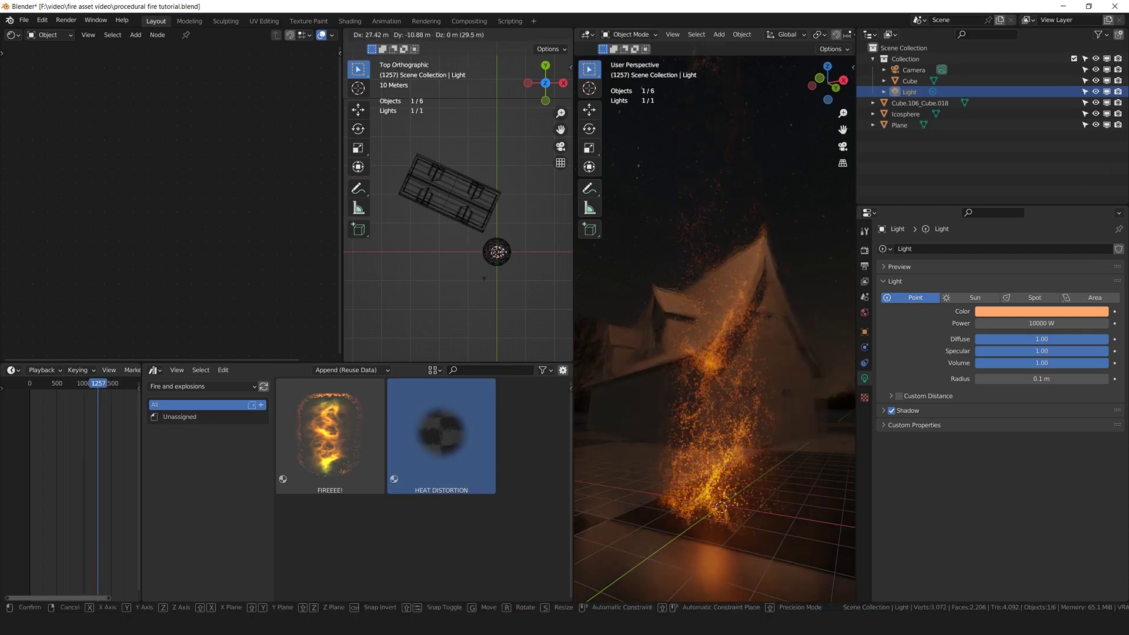
click(525, 285)
middle_drag(569, 305, 499, 197)
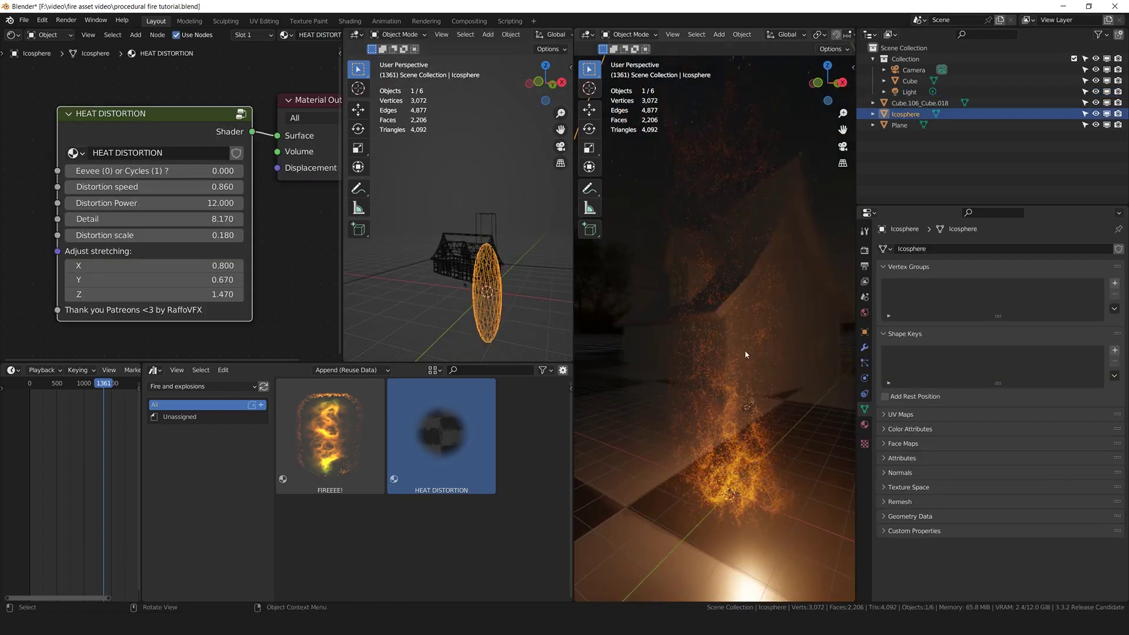
scroll(745, 350, up, 4)
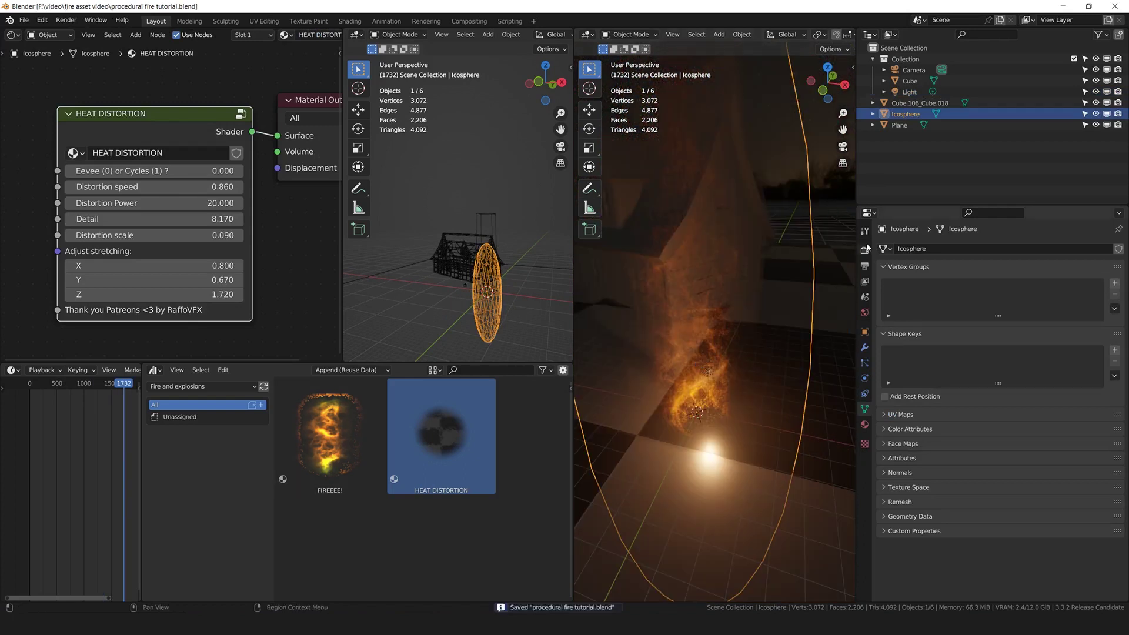
- Switch the render engine back to Cycles
click(865, 250)
click(997, 248)
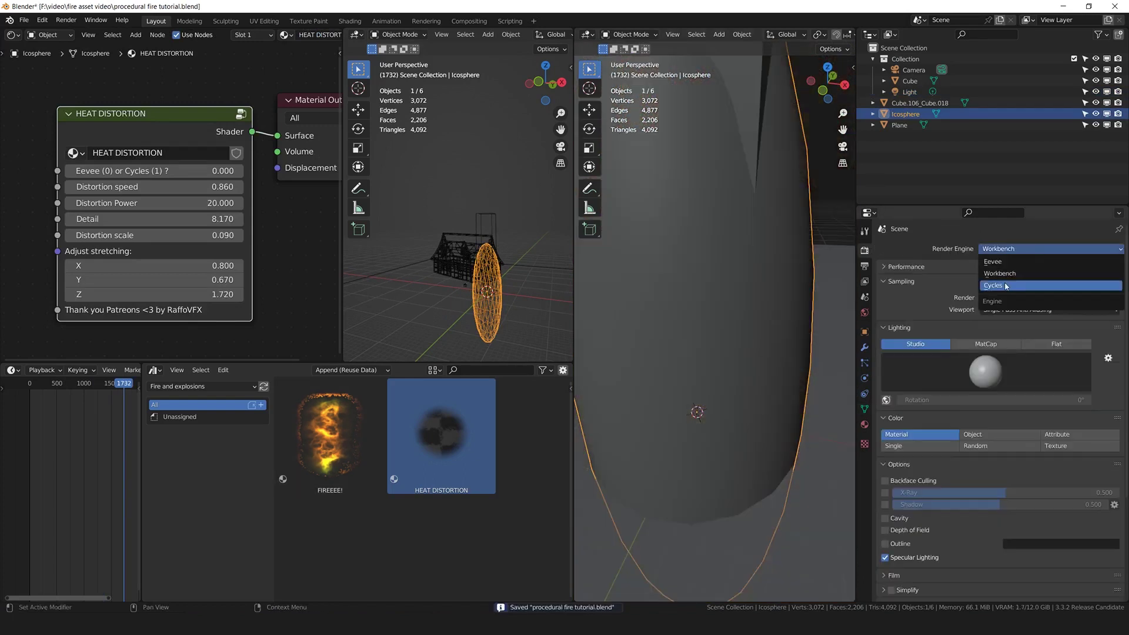
click(1005, 285)
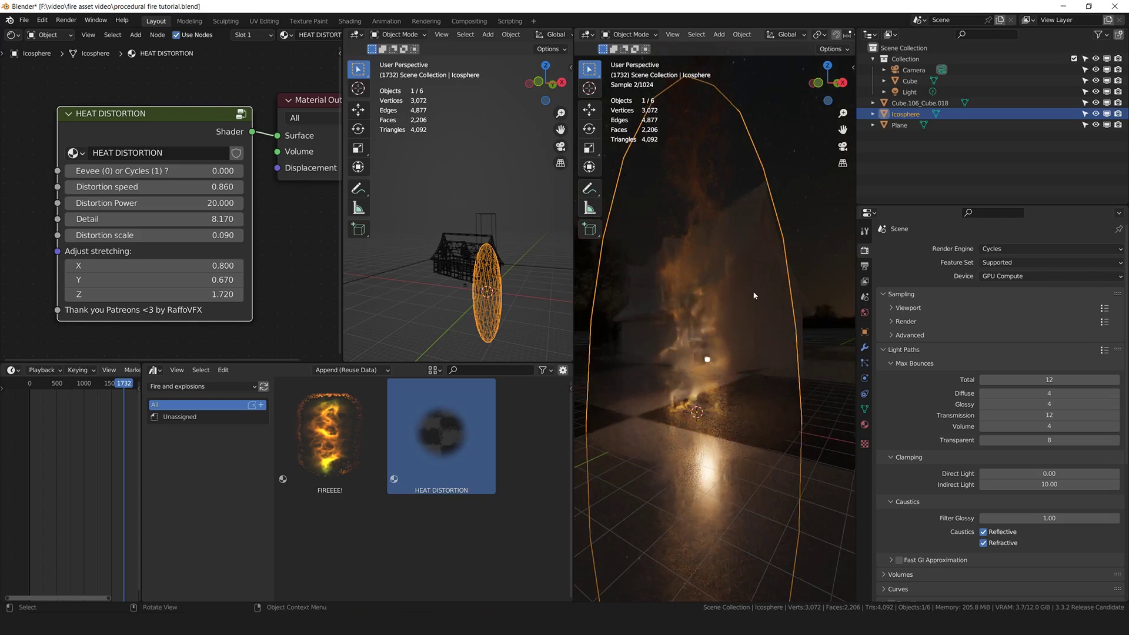
- Move the fire cube in the top view from the distortion sphere to the middle of the house
scroll(731, 382, down, 4)
middle_drag(731, 382, 740, 381)
key(KP_7)
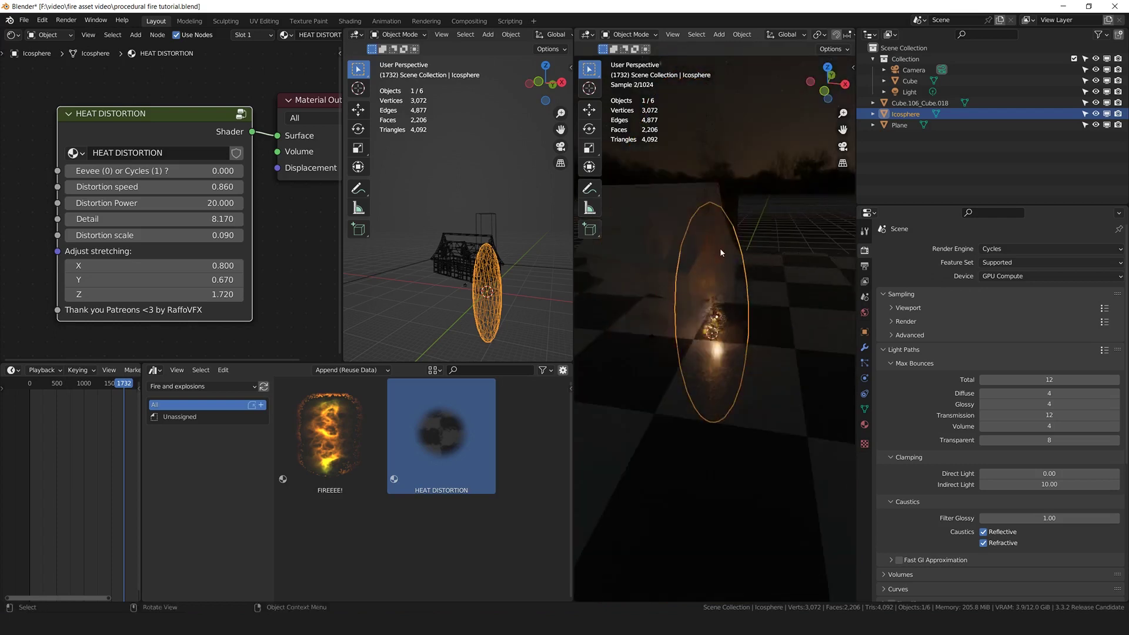
click(495, 226)
key(KP_7)
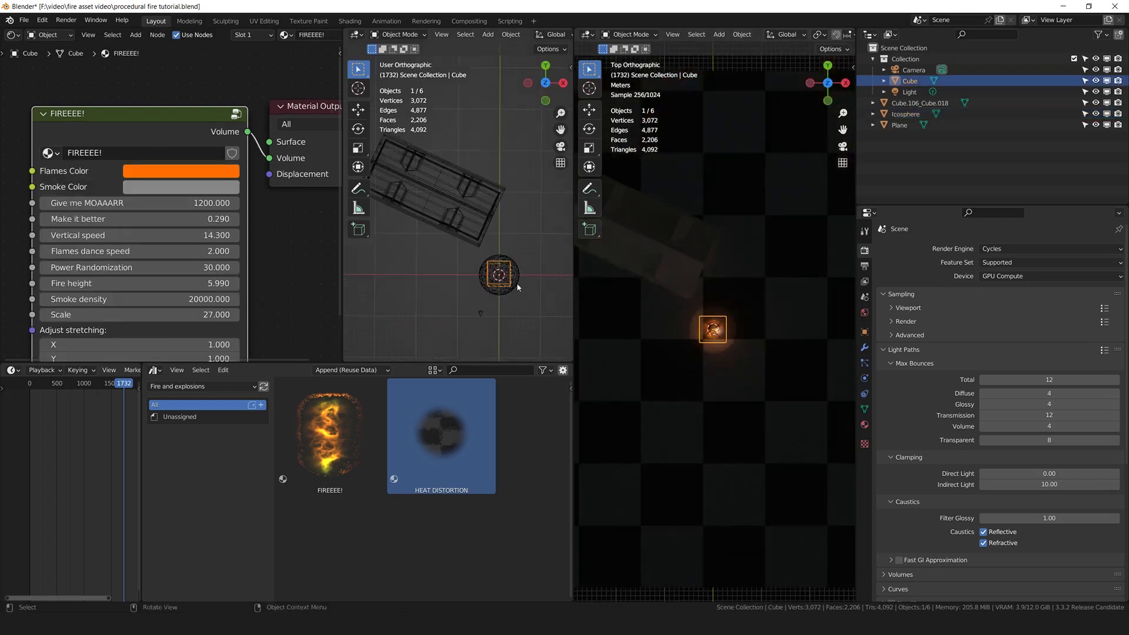
key(g)
click(476, 236)
- Rotate the fire cube to align with the house and scale it up to cover the building's width
key(r)
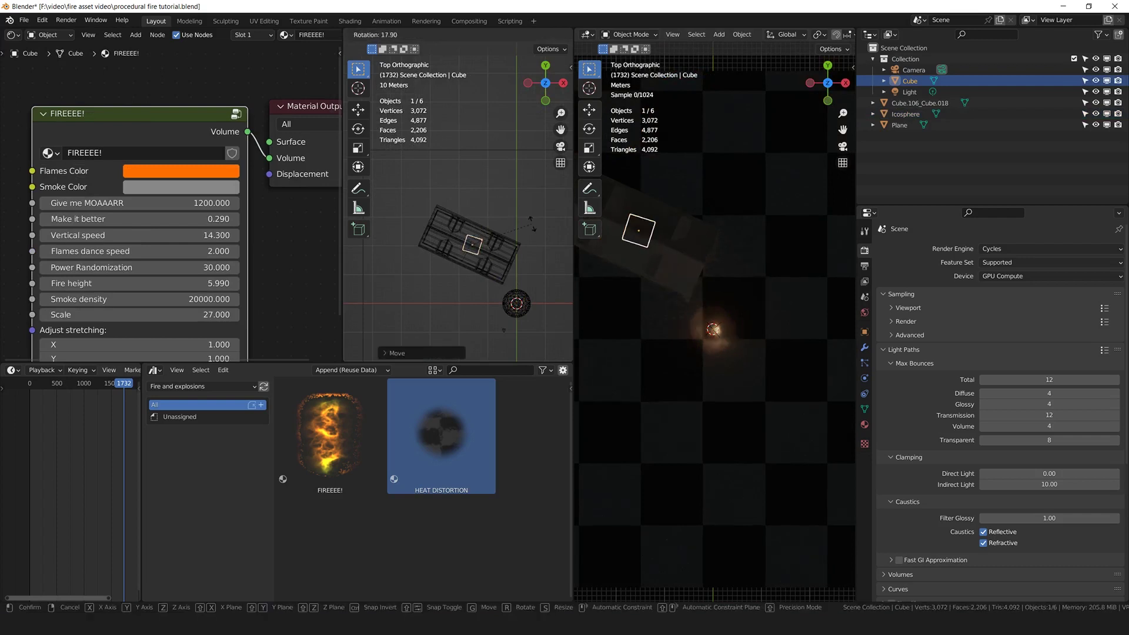
click(508, 251)
key(s)
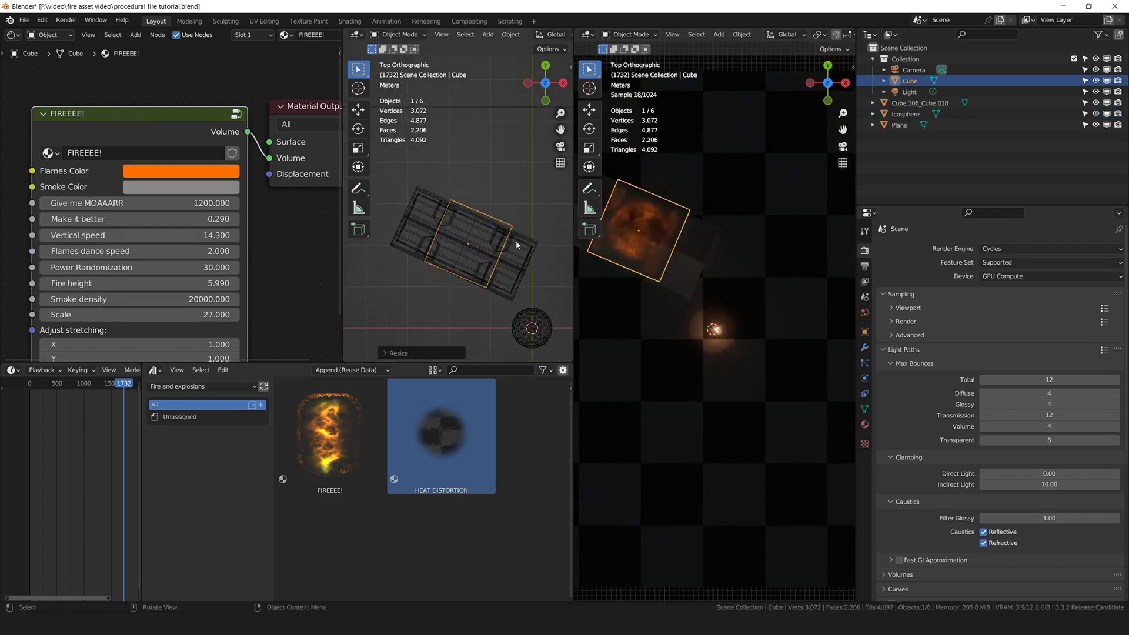
- Scale the fire cube along its local X and Y axes in the top view so it encloses the whole house footprint
click(539, 250)
key(s)
key(x)
key(x)
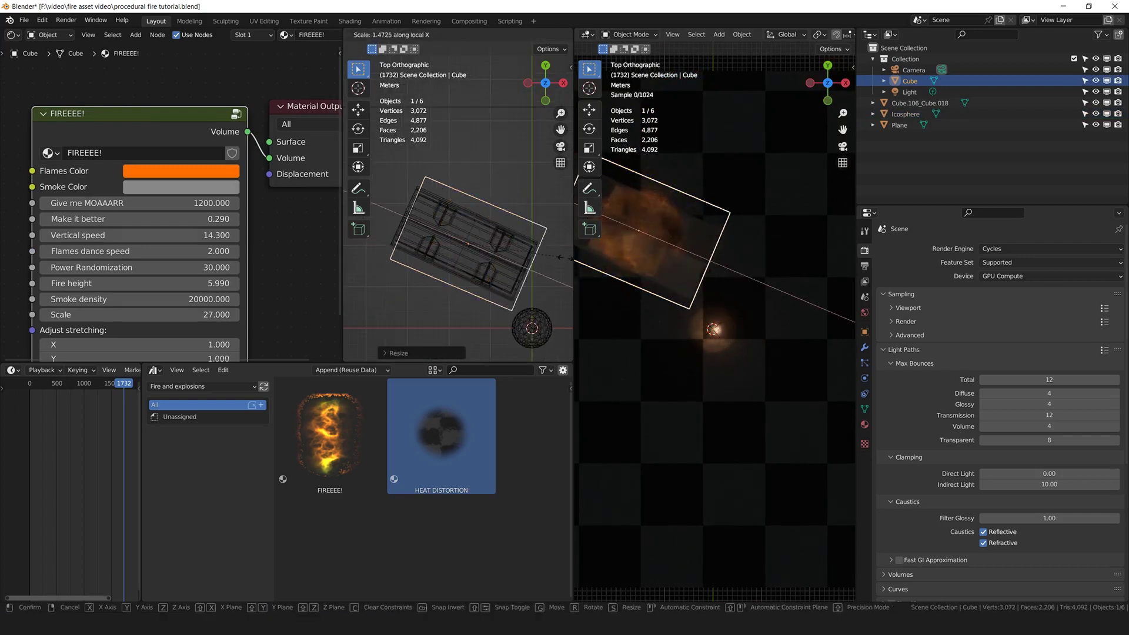
click(461, 202)
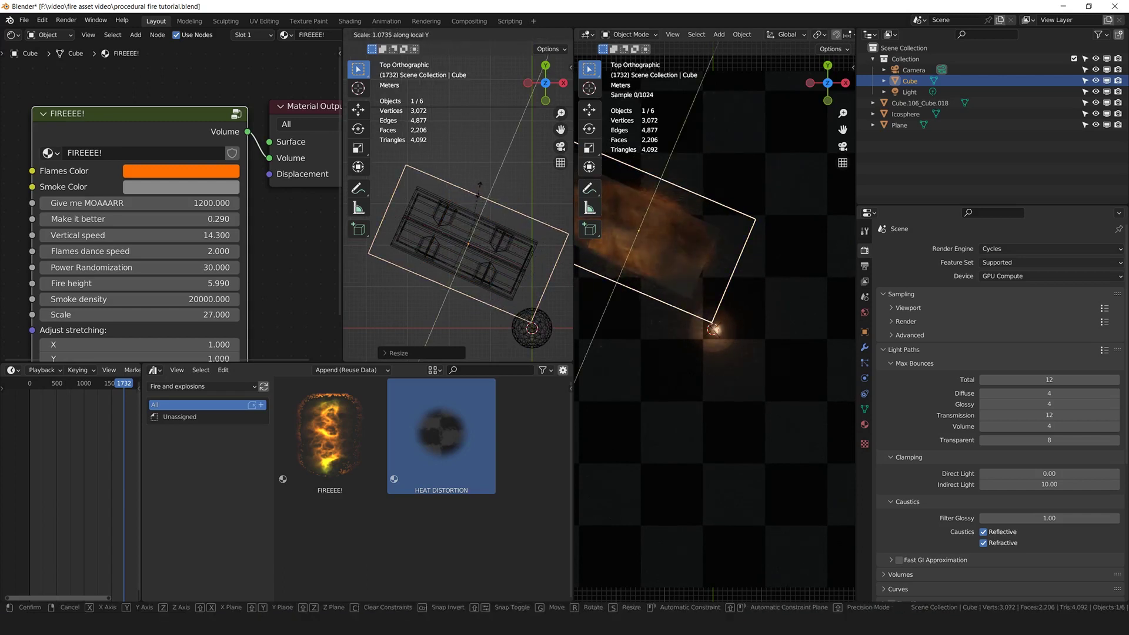
- Move the fire cube's top face vertically in Edit Mode to adjust its height above the house
middle_drag(461, 197, 480, 257)
scroll(474, 264, down, 6)
key(Tab)
key(g)
key(z)
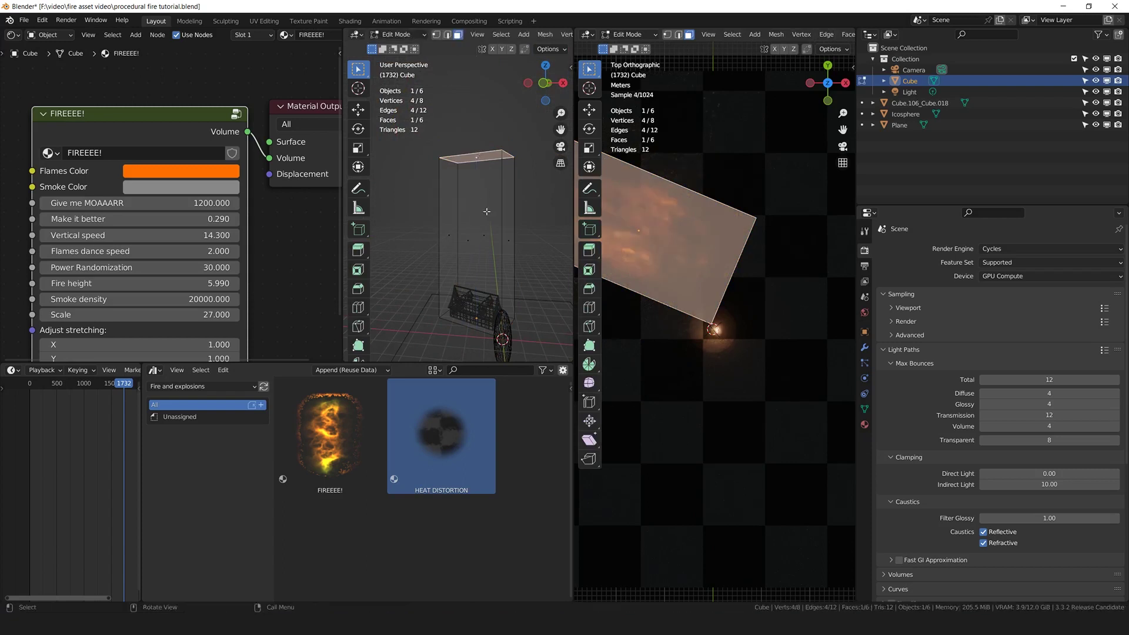
key(Tab)
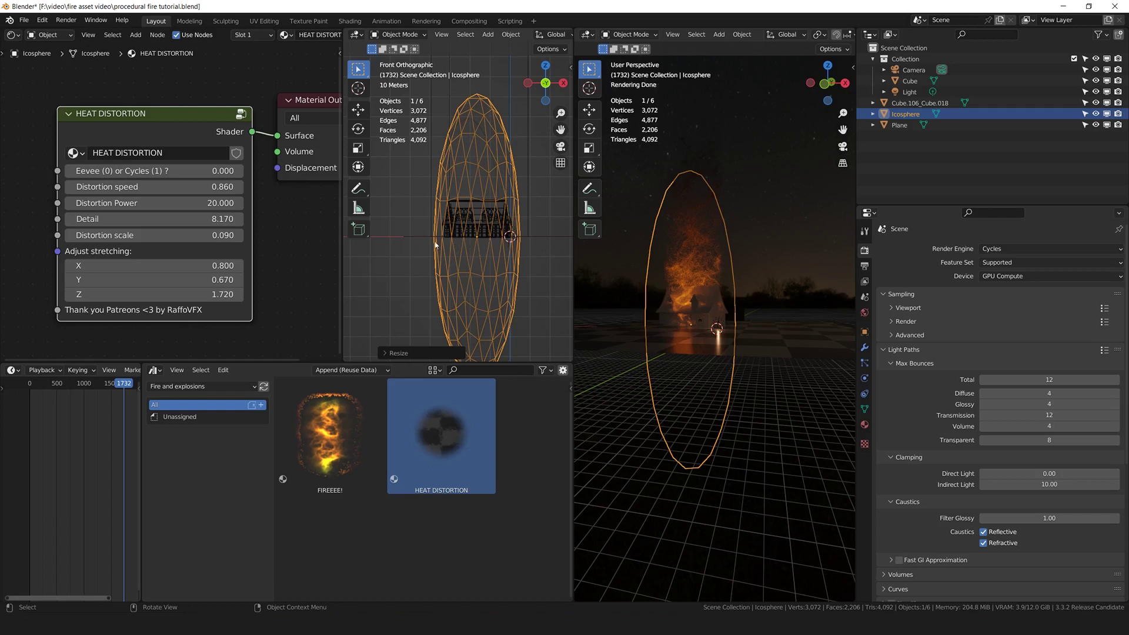
key(g)
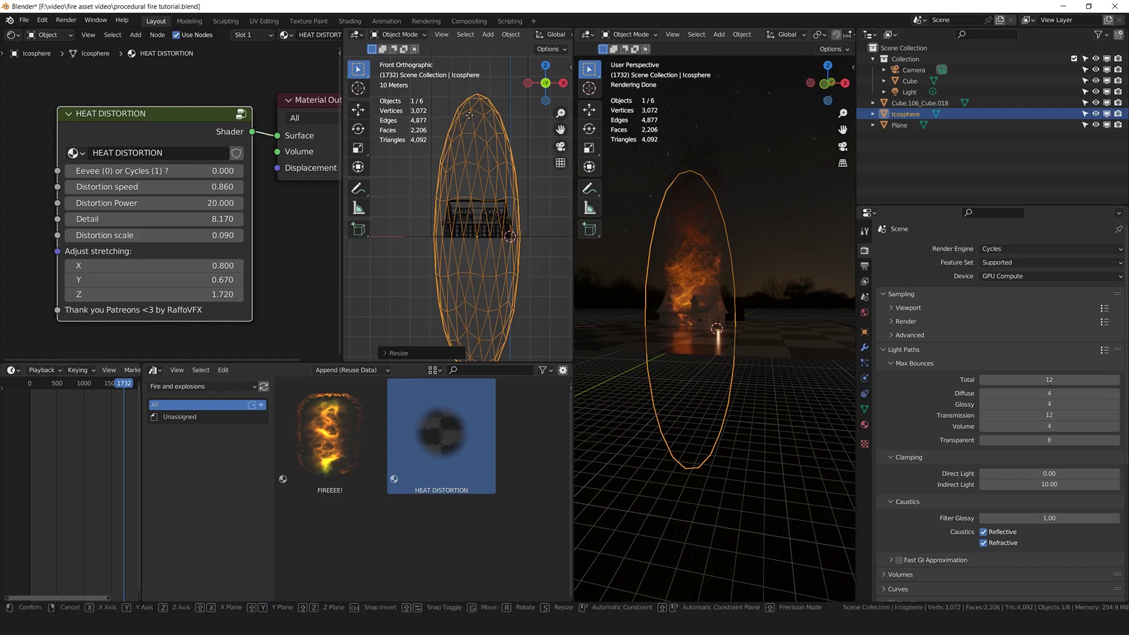
key(z)
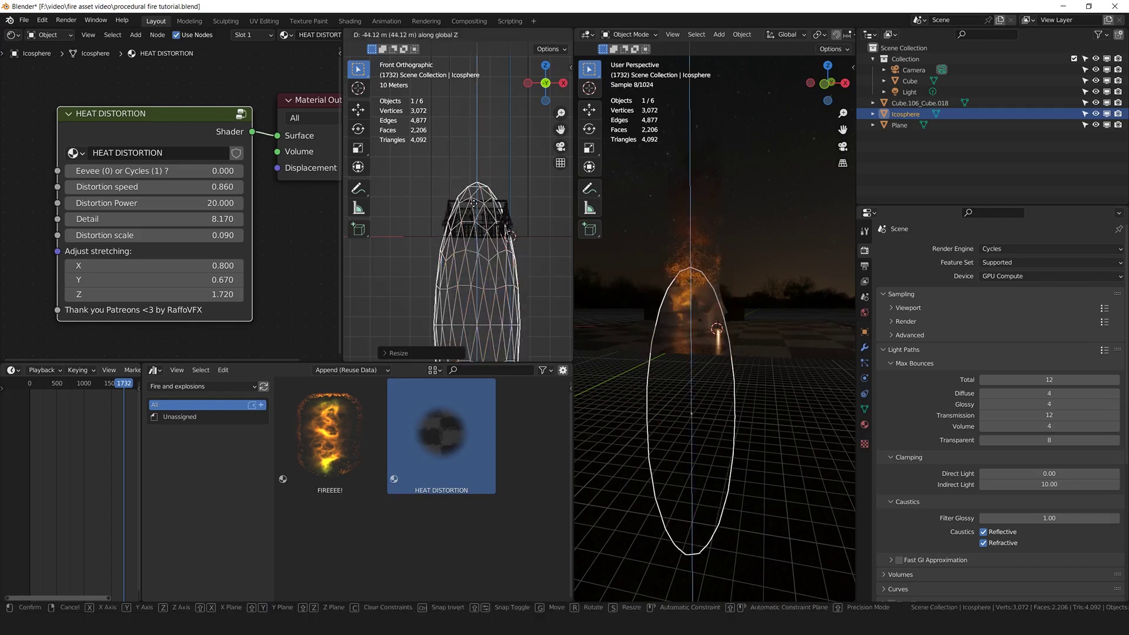
key(Escape)
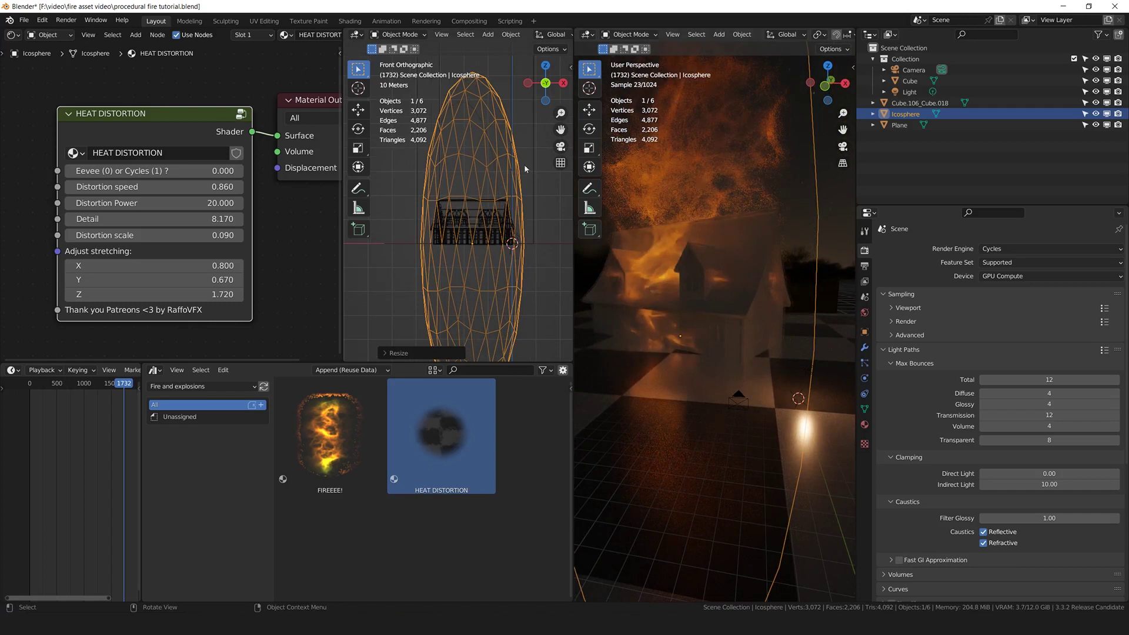
- Set the fire cube's FIREEEE! material to Scale 29.860, Z stretching 3.130 and Make it better 0.140
click(534, 170)
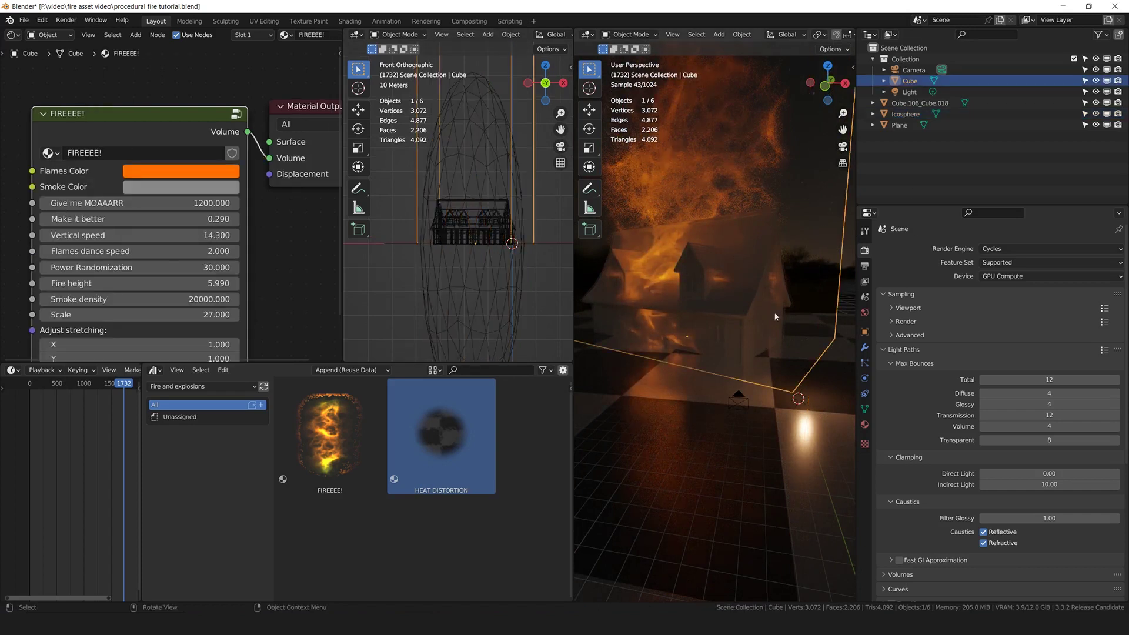
scroll(749, 274, up, 6)
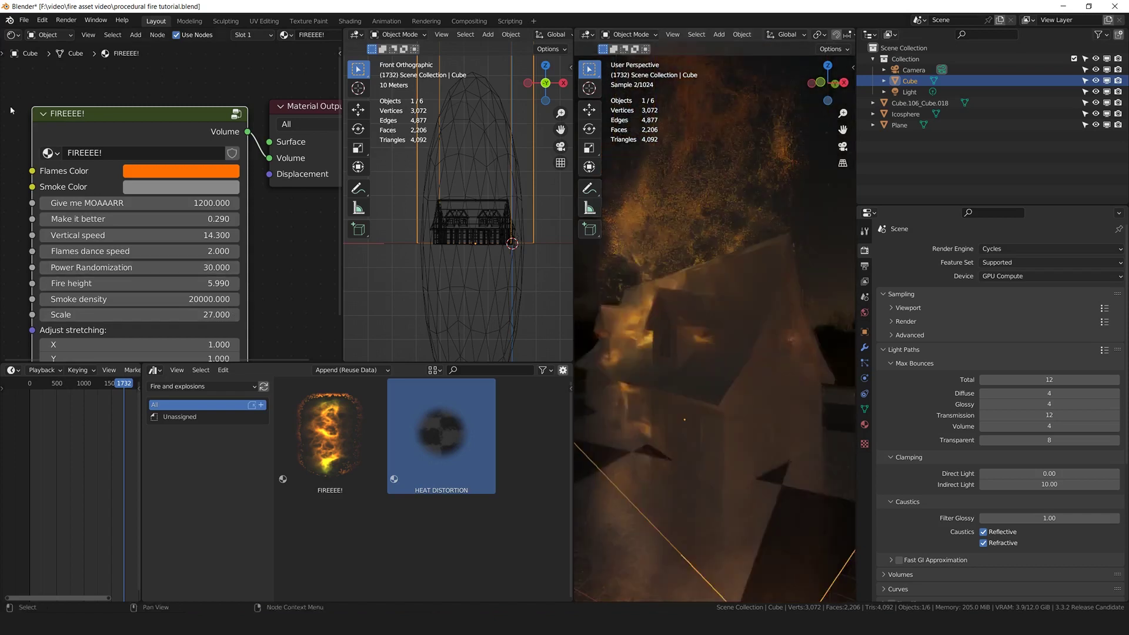
middle_drag(11, 109, 11, 61)
mouse_move(138, 267)
shift+mouse_down()
mouse_move(177, 266)
mouse_move(160, 267)
shift+mouse_up()
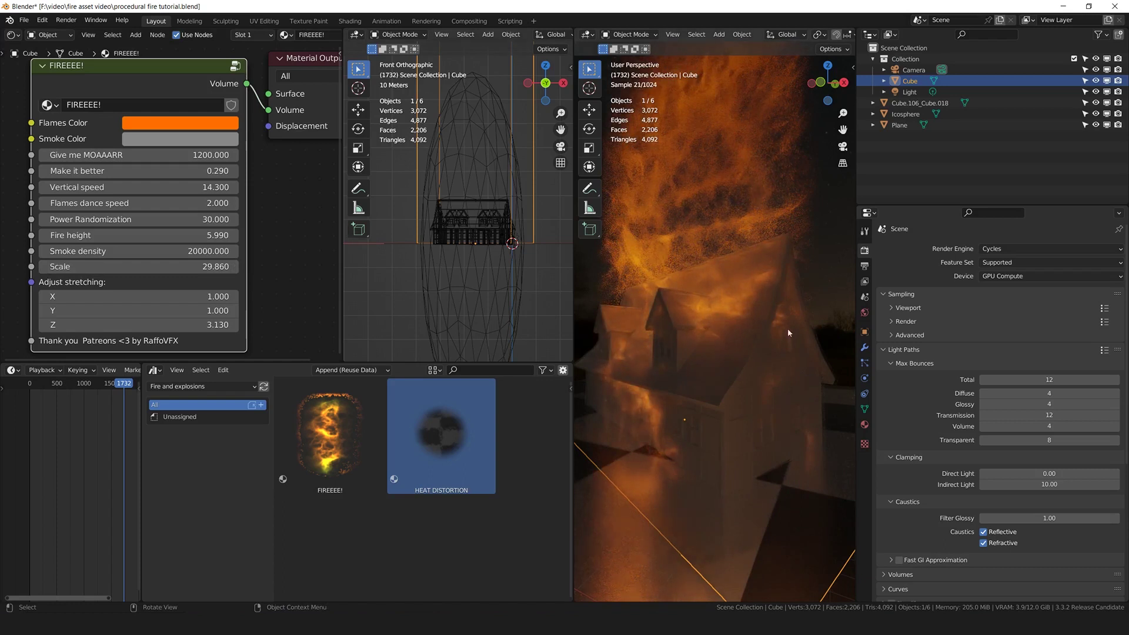
middle_drag(684, 312, 630, 191)
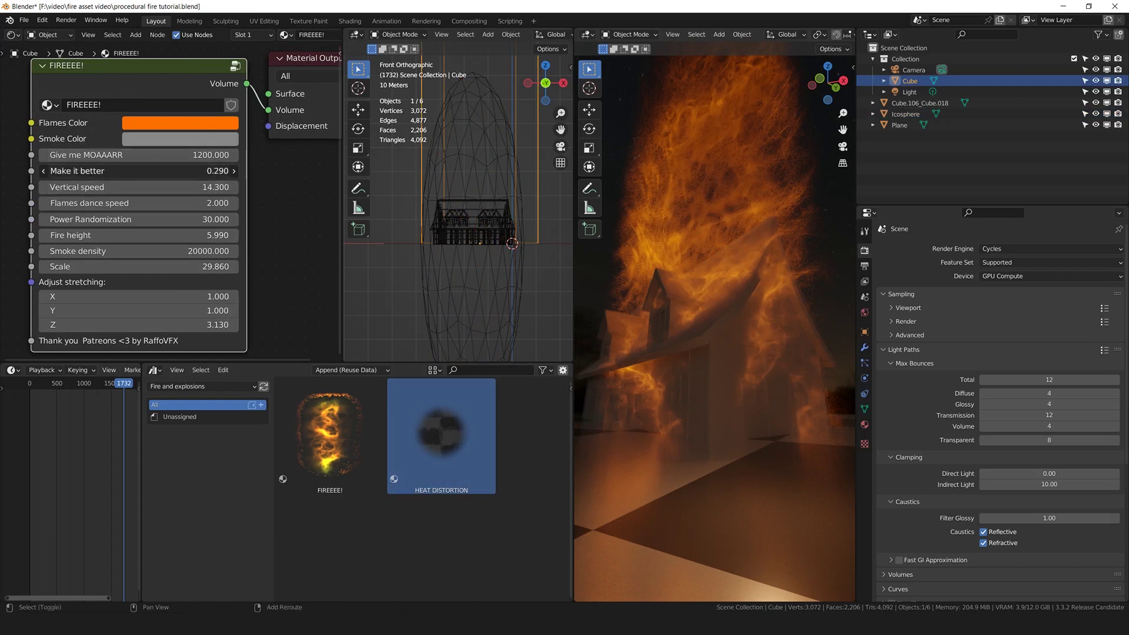
shift+drag(139, 171, 168, 171)
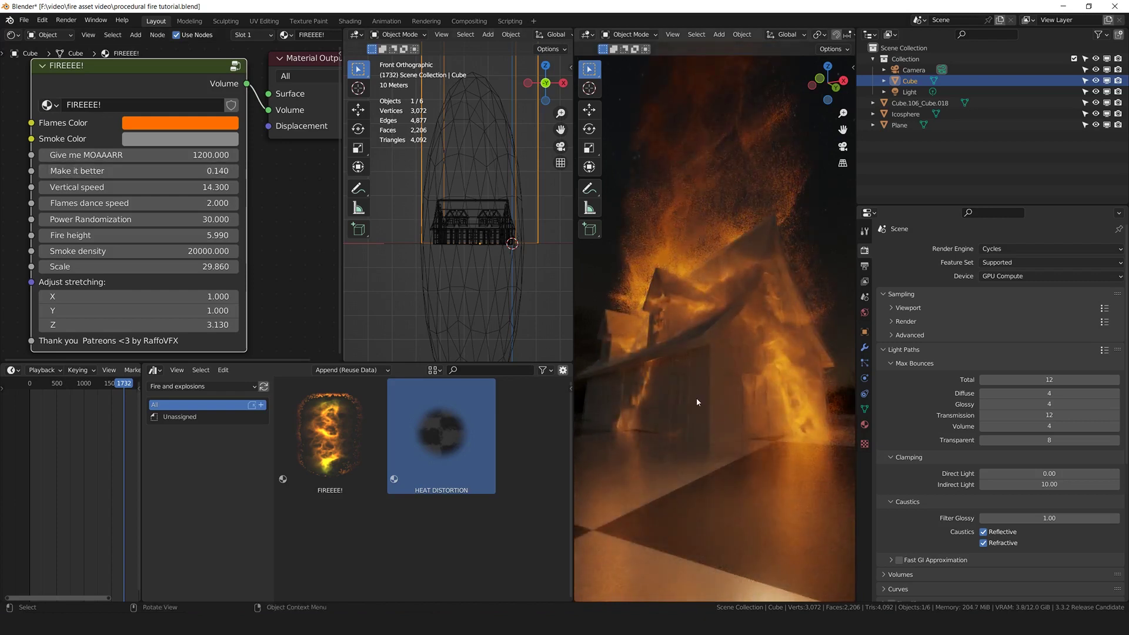
- Set the sphere's HEAT DISTORTION material to Cycles mode (1) and its Distortion scale to 1.260
click(728, 401)
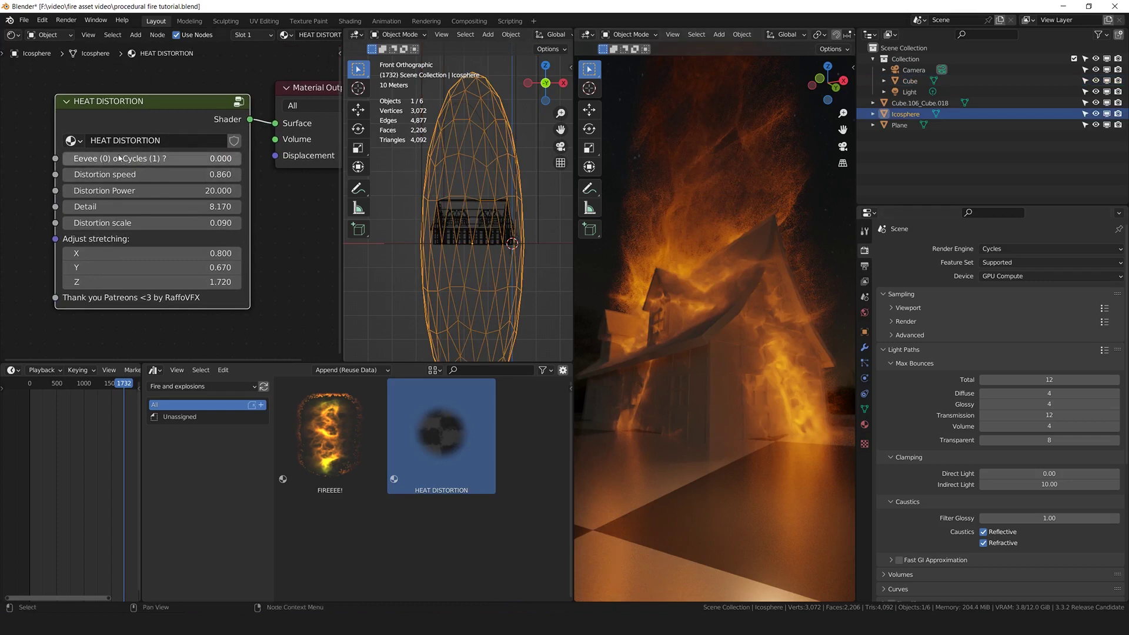
drag(112, 154, 194, 157)
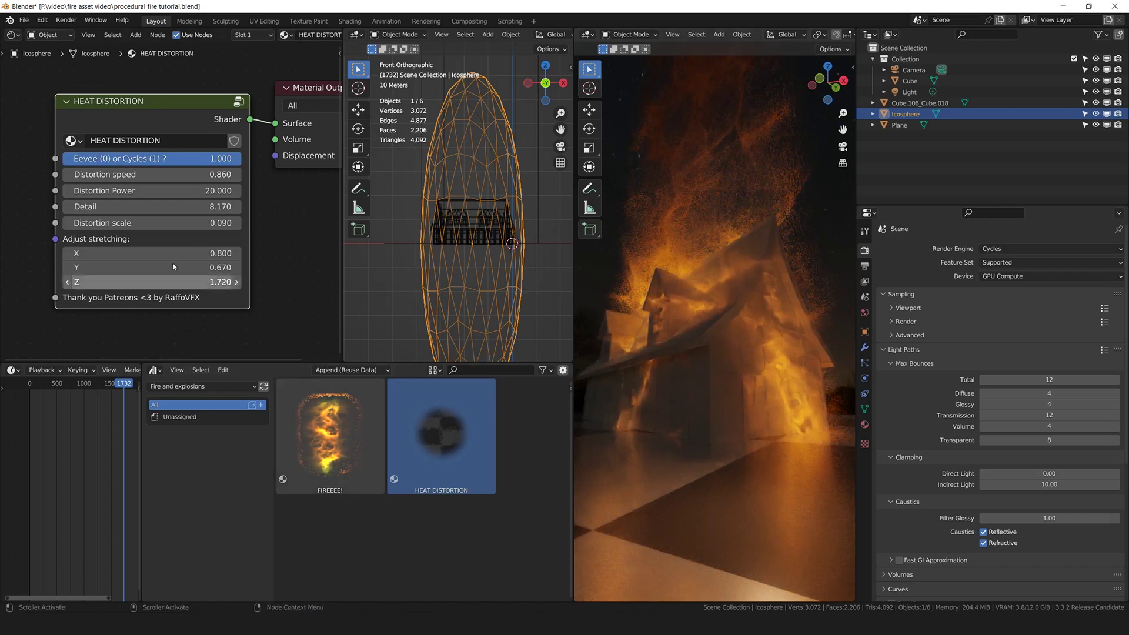
drag(210, 223, 253, 223)
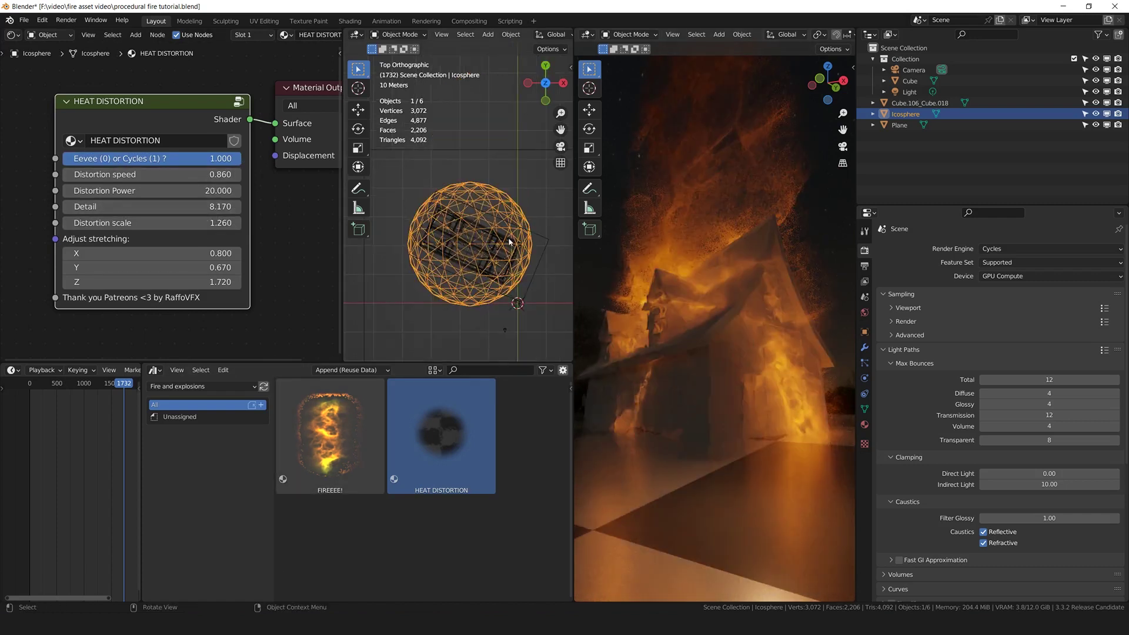
- Scale the distortion sphere up by about 1.1 in the top view and shift it to surround the house and fire
key(s)
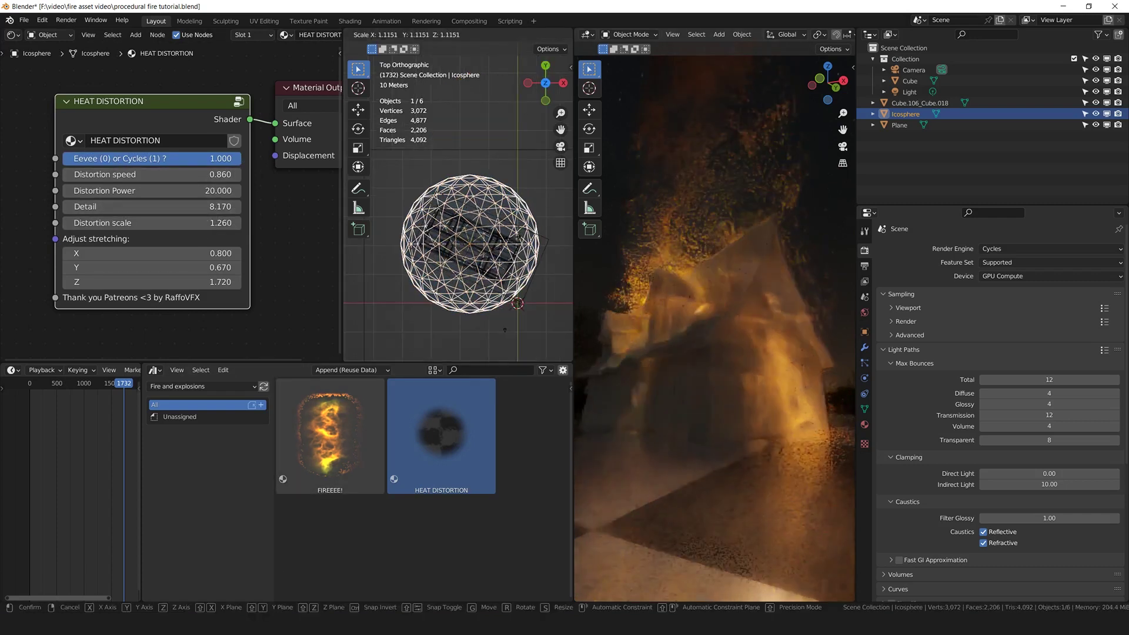
click(556, 271)
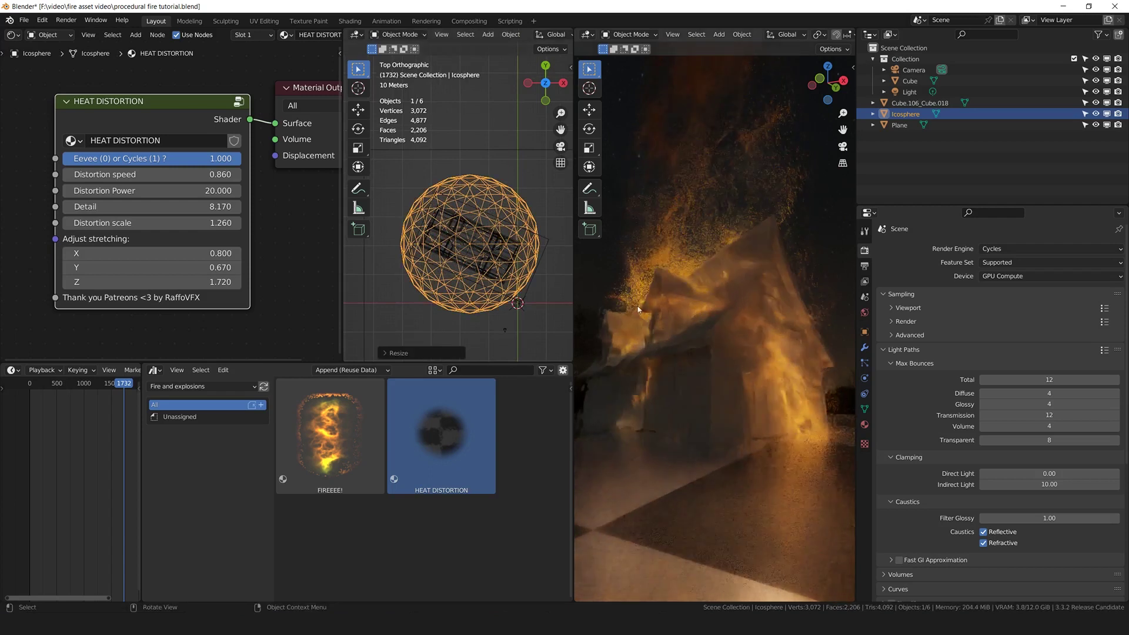
key(g)
click(528, 264)
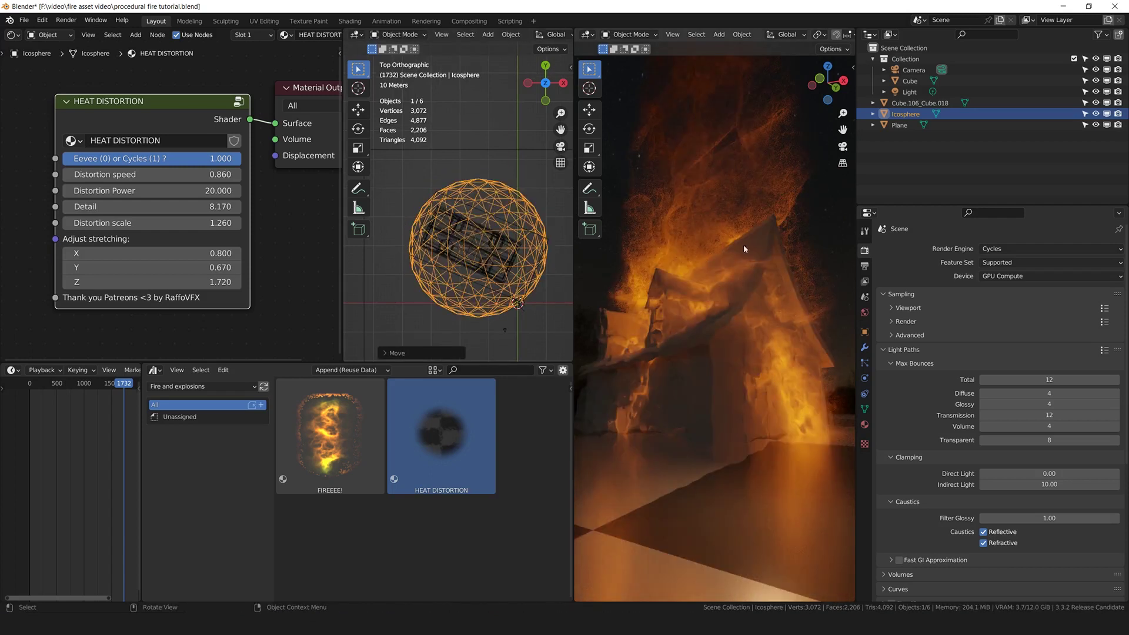
- Examine the Ray Visibility object settings of the distortion sphere and the fire cube
middle_drag(553, 302, 510, 233)
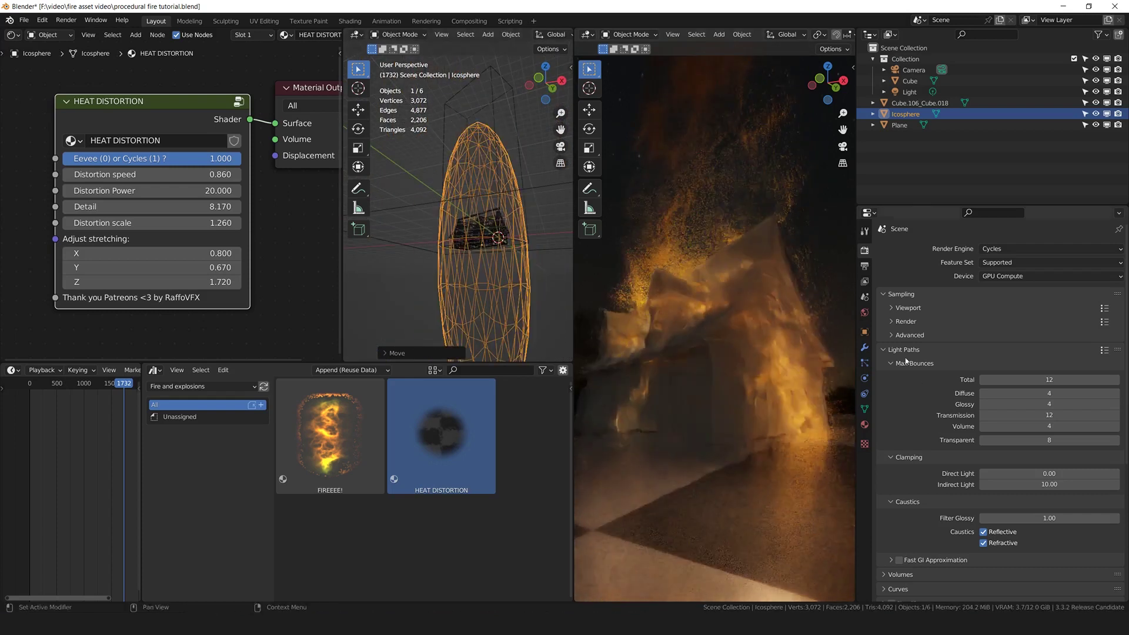
click(865, 332)
scroll(933, 442, down, 2)
click(892, 467)
scroll(939, 481, down, 6)
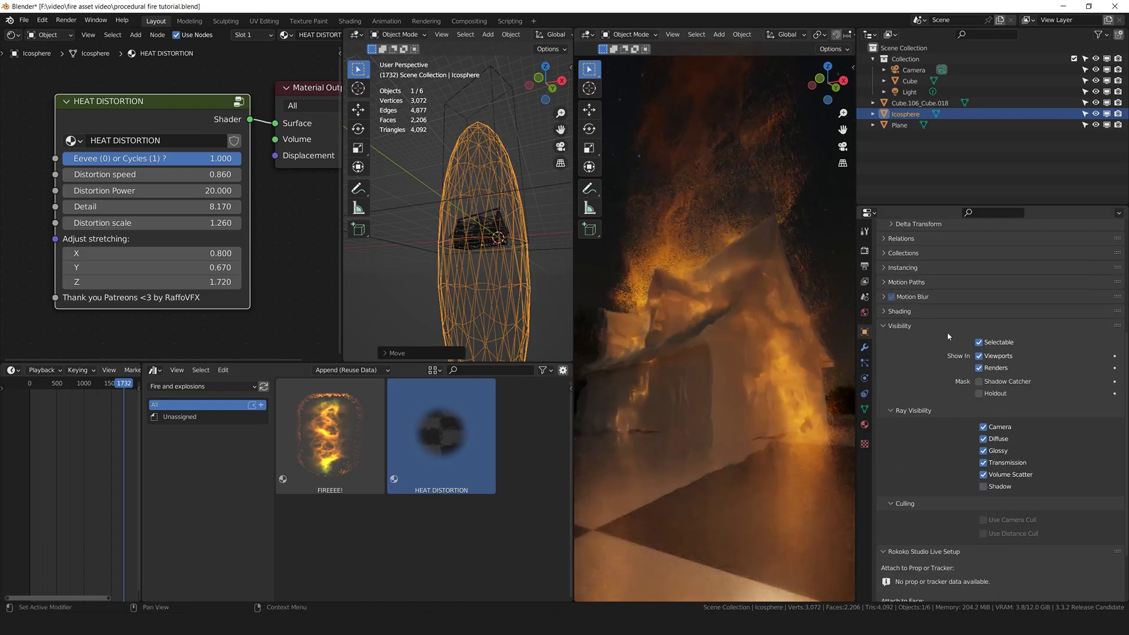
click(730, 121)
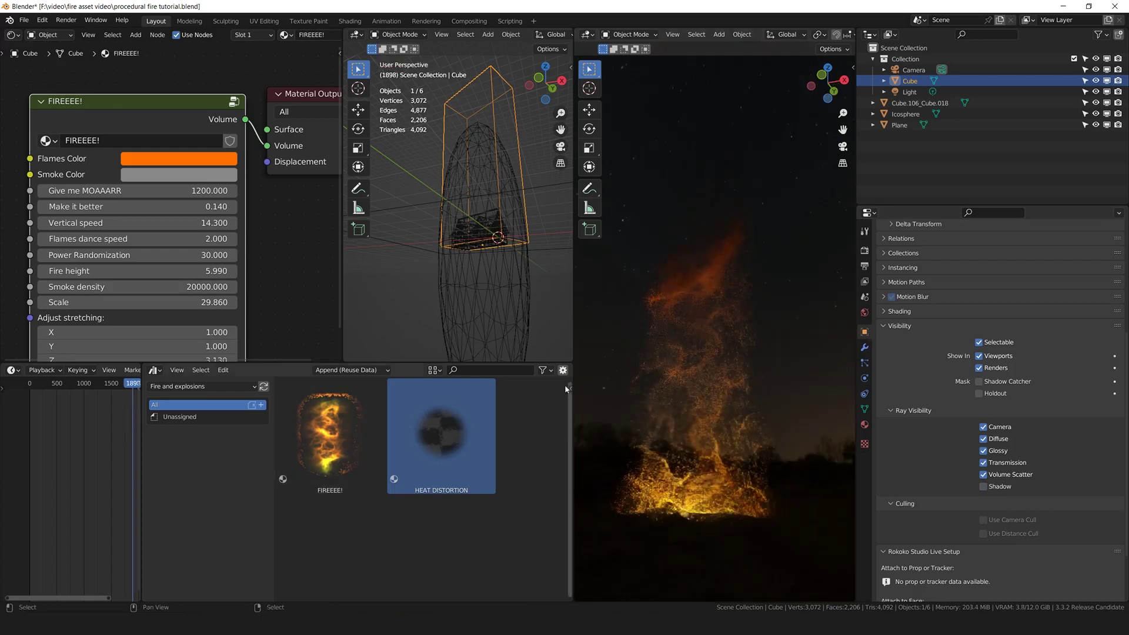
drag(572, 345, 675, 319)
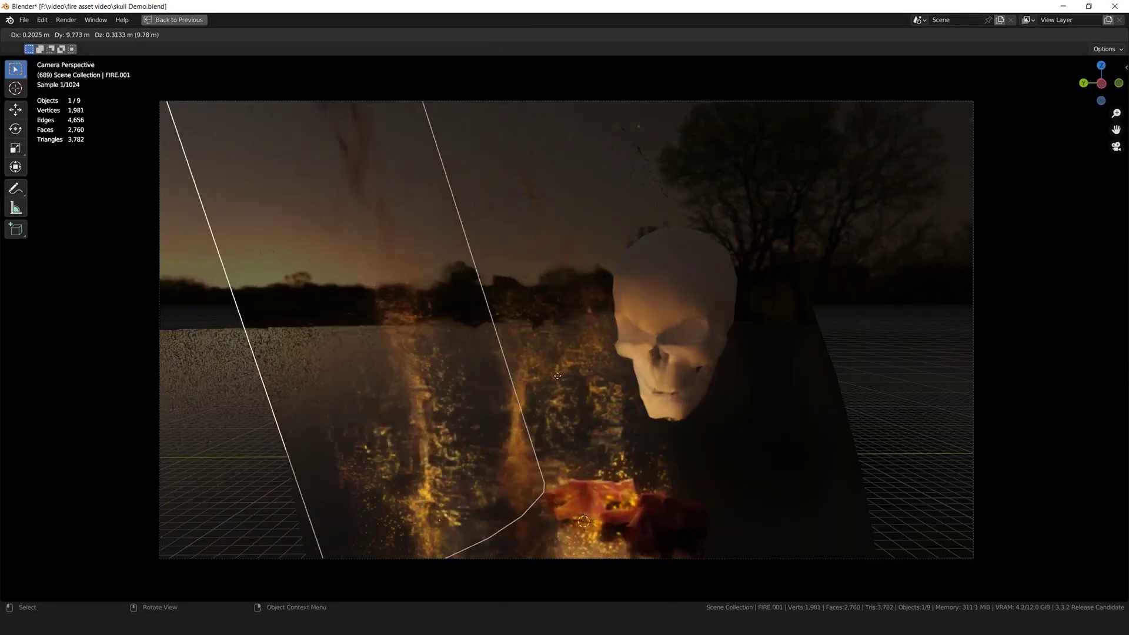
- Place the fire copy in the skull demo scene and duplicate it twice more to spread flames on both sides of the skull
click(535, 377)
key(shift+d)
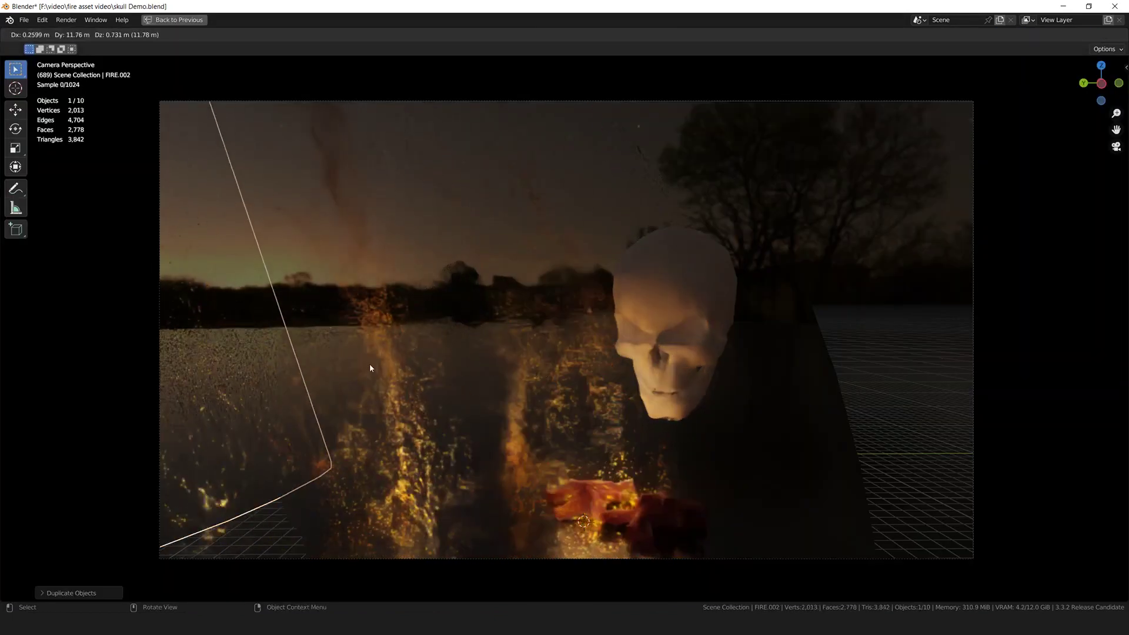
click(369, 363)
key(shift+d)
click(915, 417)
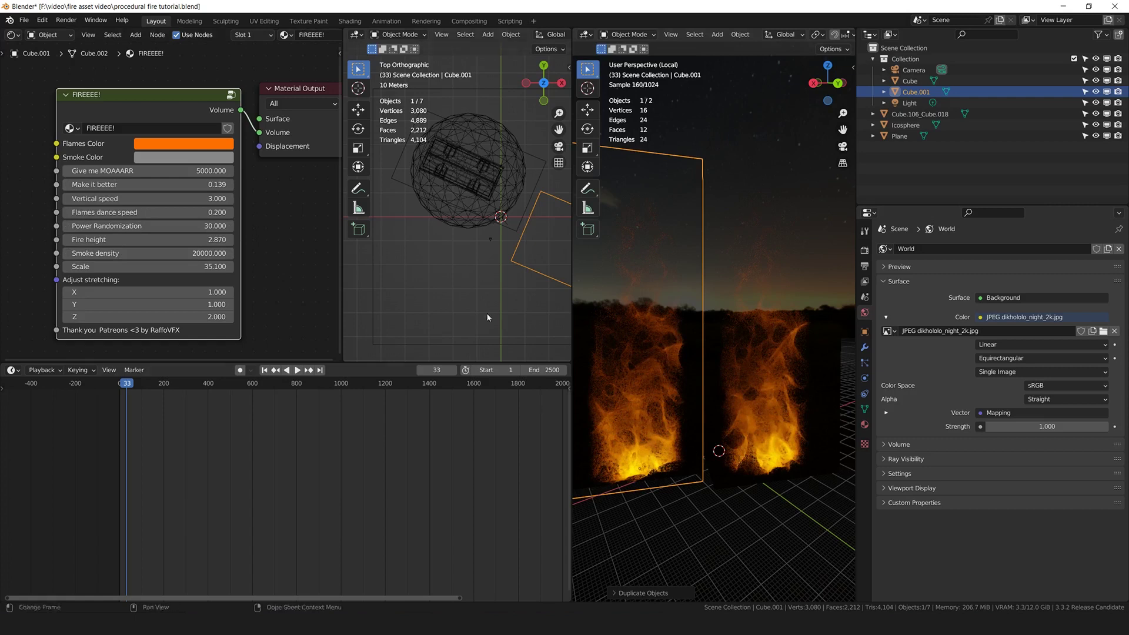
- Make the duplicated fire cube's FIREEEE! material single-user and raise its Vertical speed
click(865, 425)
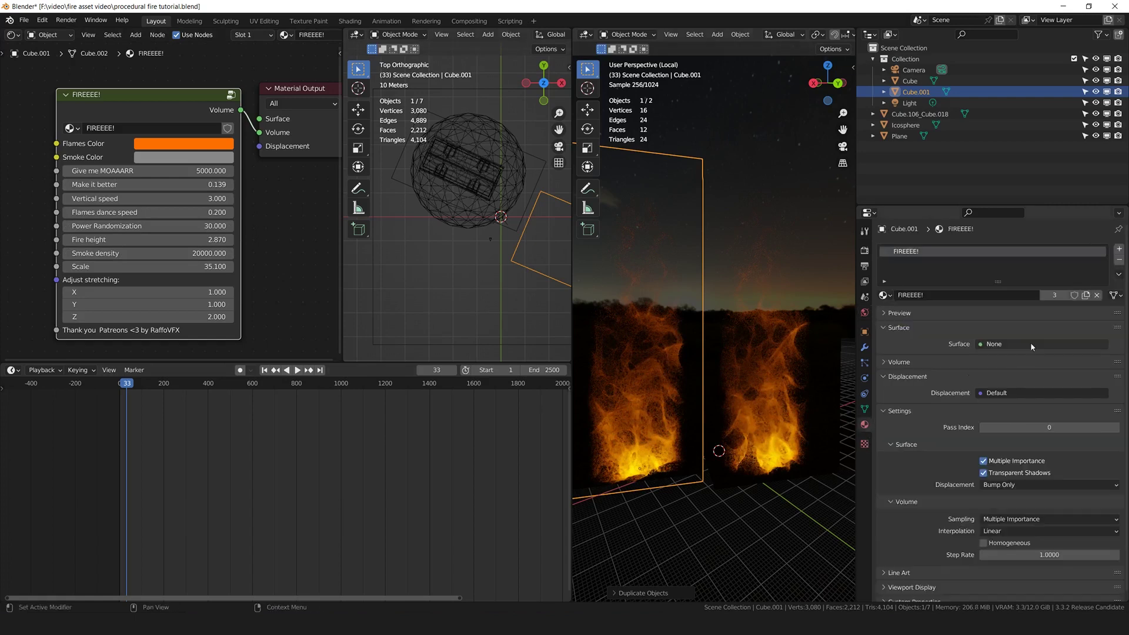
click(1056, 297)
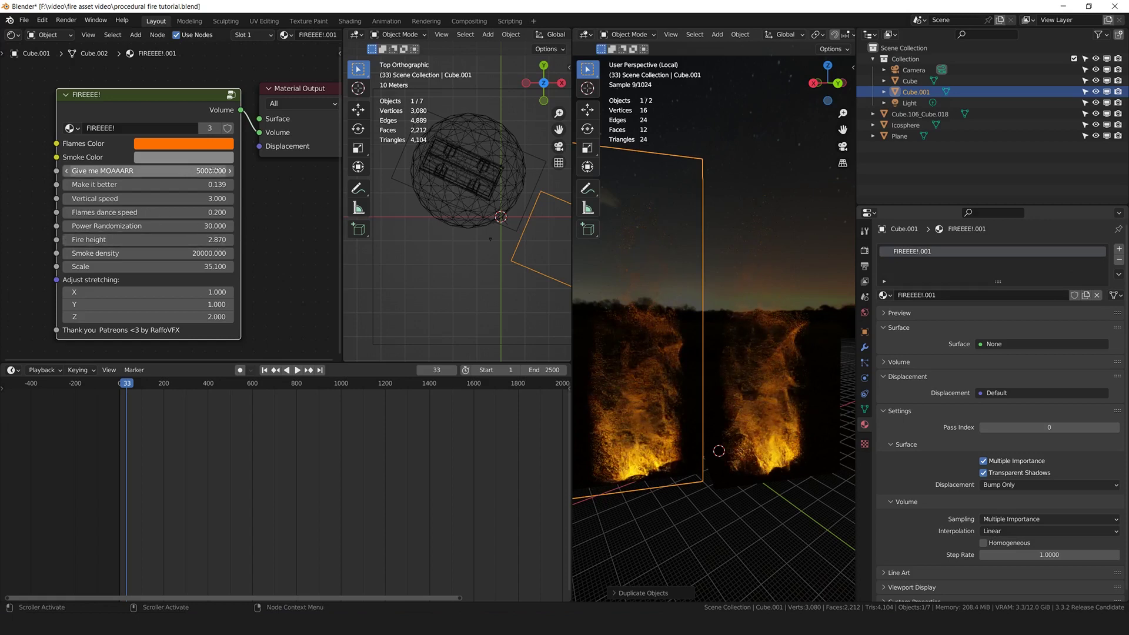
drag(210, 198, 360, 198)
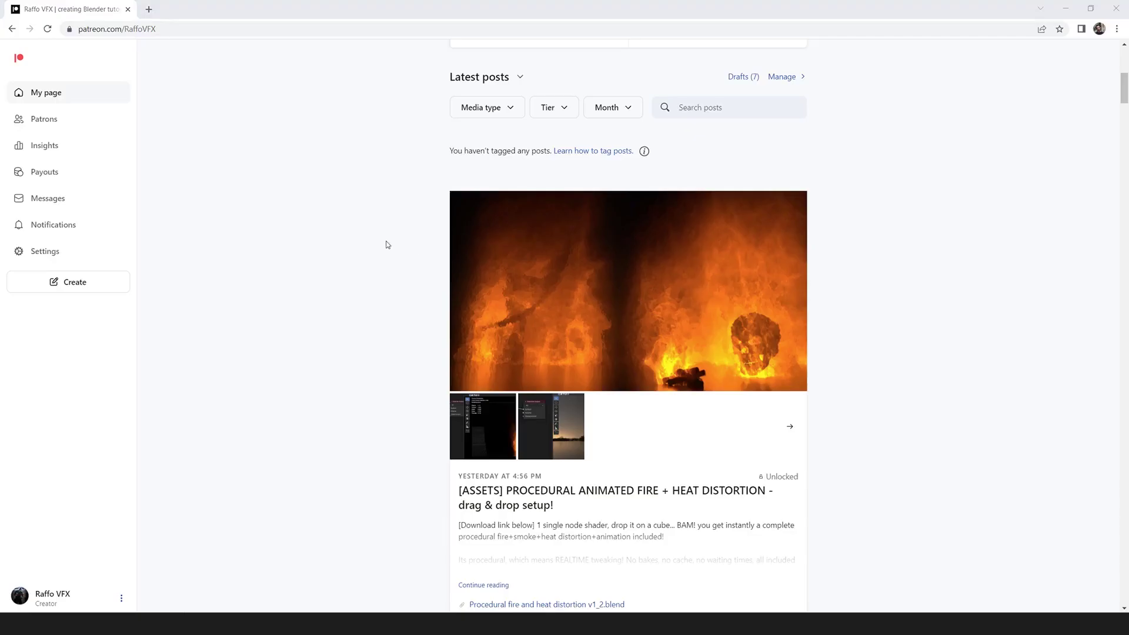
- Switch to the Raffo VFX Patreon page and look through the latest posts, including the procedural fire and heat distortion asset
scroll(387, 247, down, 2)
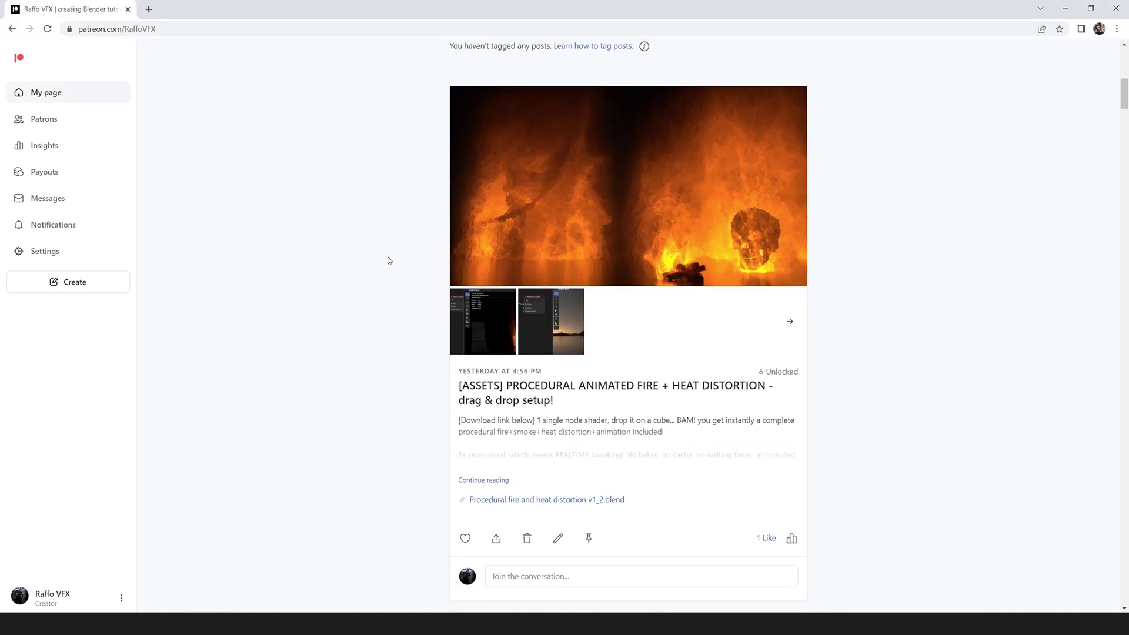
scroll(387, 260, down, 20)
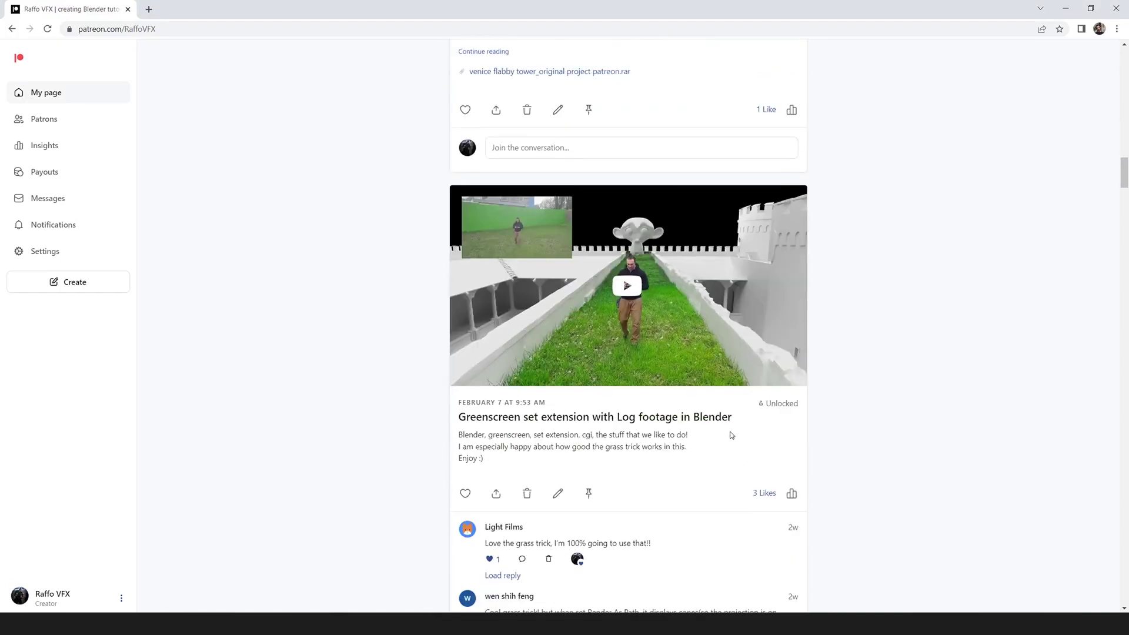
scroll(877, 440, down, 20)
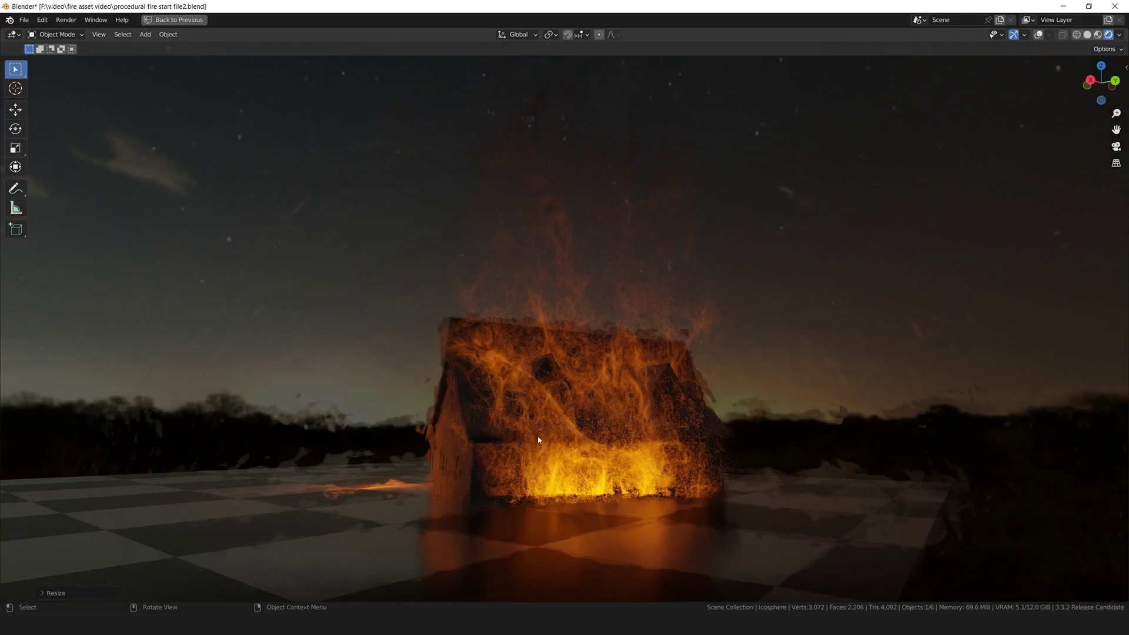
mouse_move(538, 440)
middle_down()
mouse_move(520, 405)
mouse_move(645, 404)
middle_up()
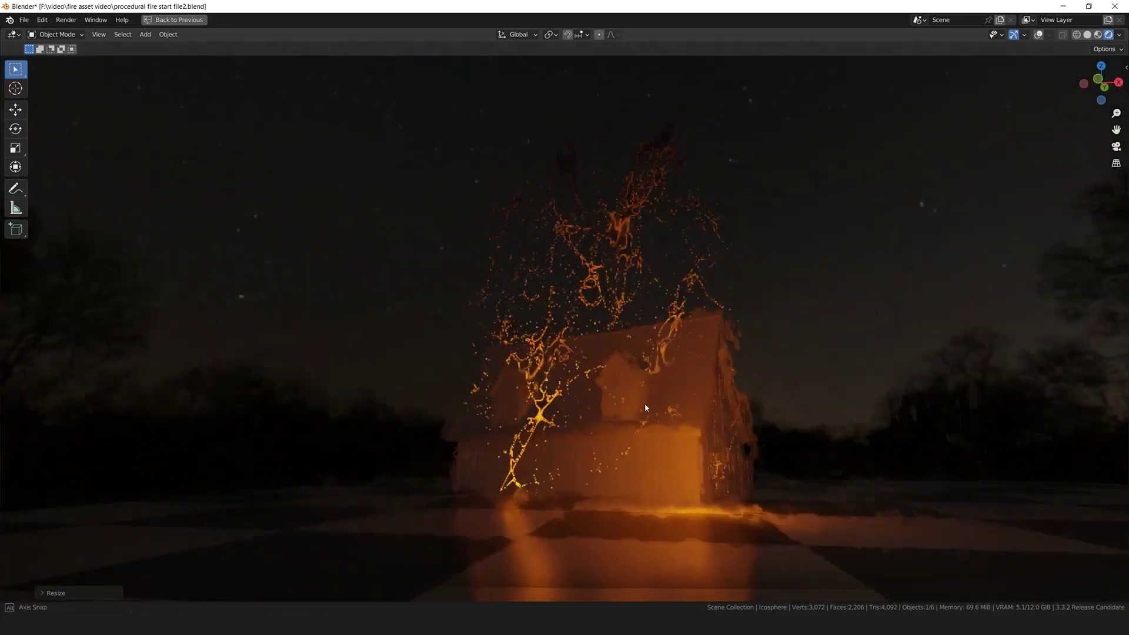